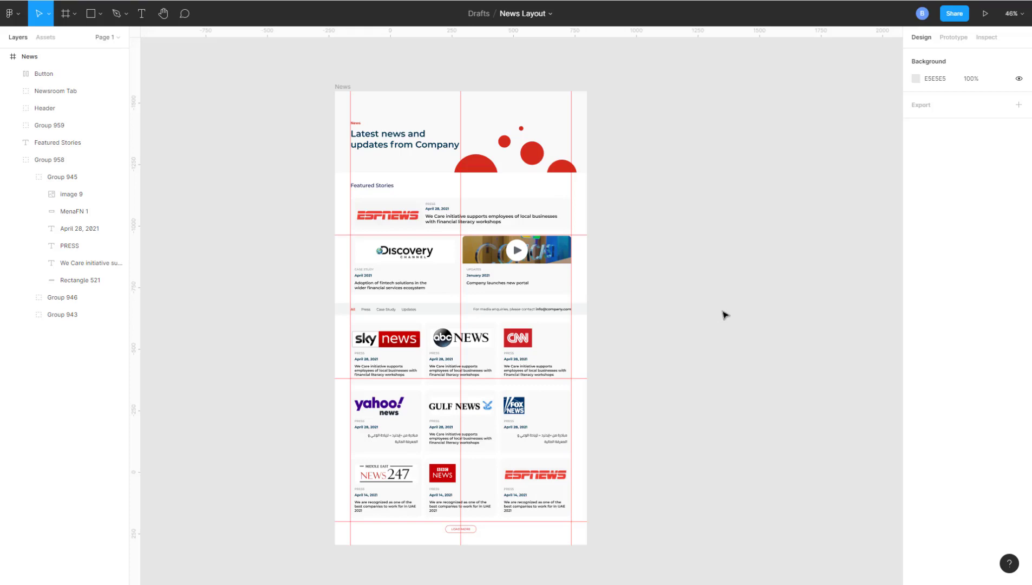
Step: Examine the Featured Stories and news card sections of the News layout up close
scroll(454, 263, "up", 5)
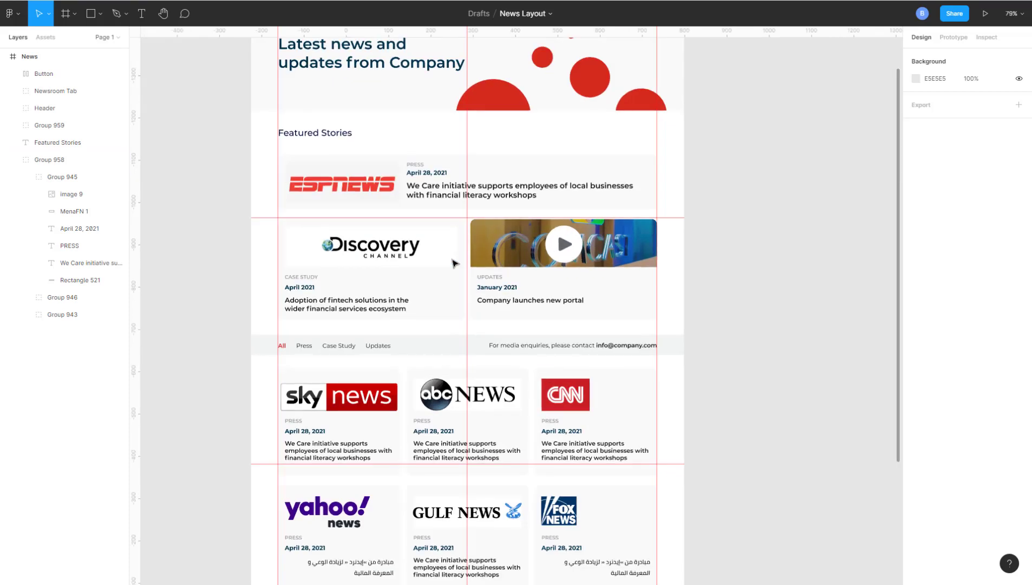
scroll(454, 264, "up", 2)
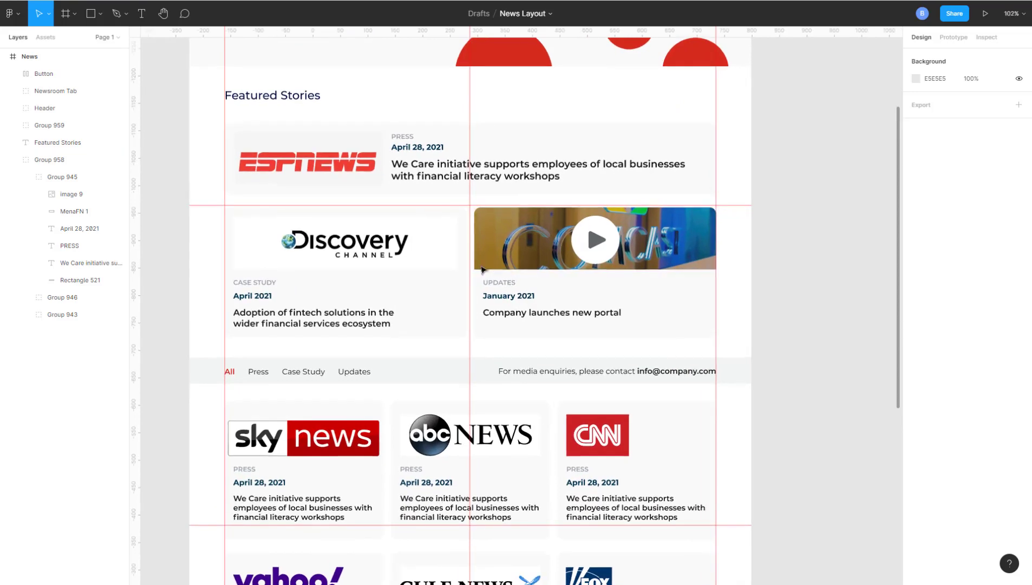
left_click(535, 280)
left_click(772, 223)
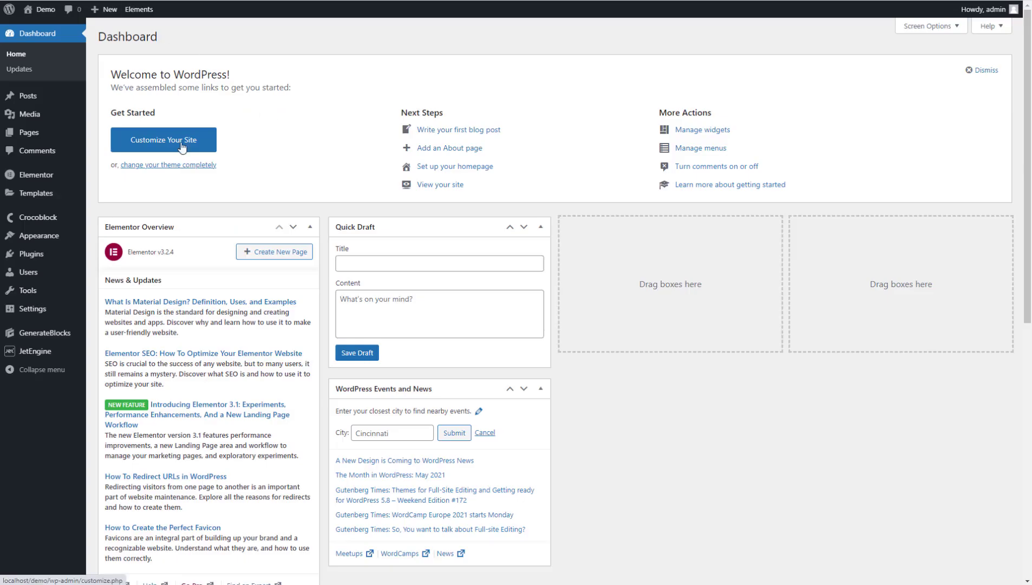
Step: In WordPress, create a new page titled "News Room"
left_click(38, 141)
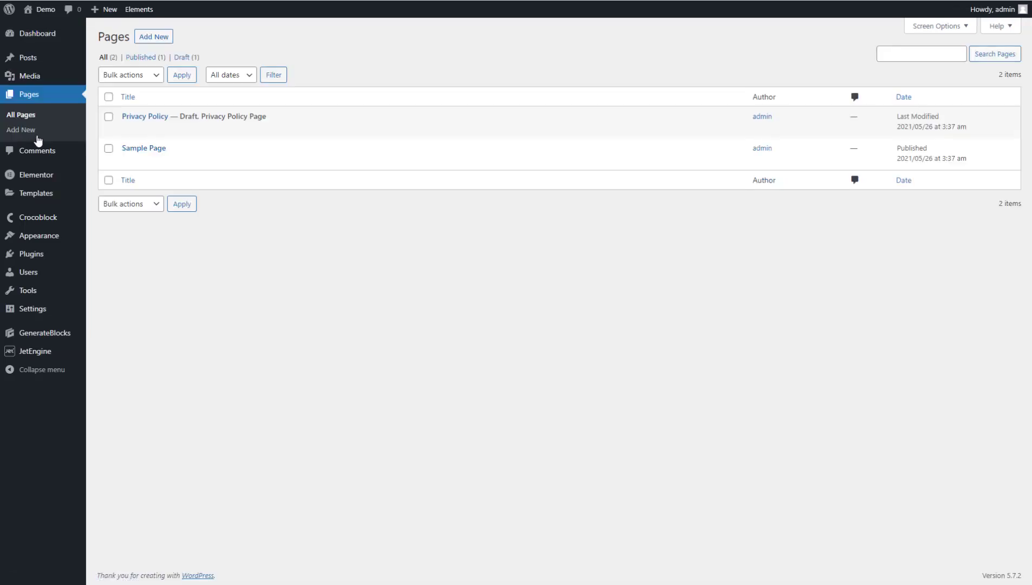
right_click(148, 41)
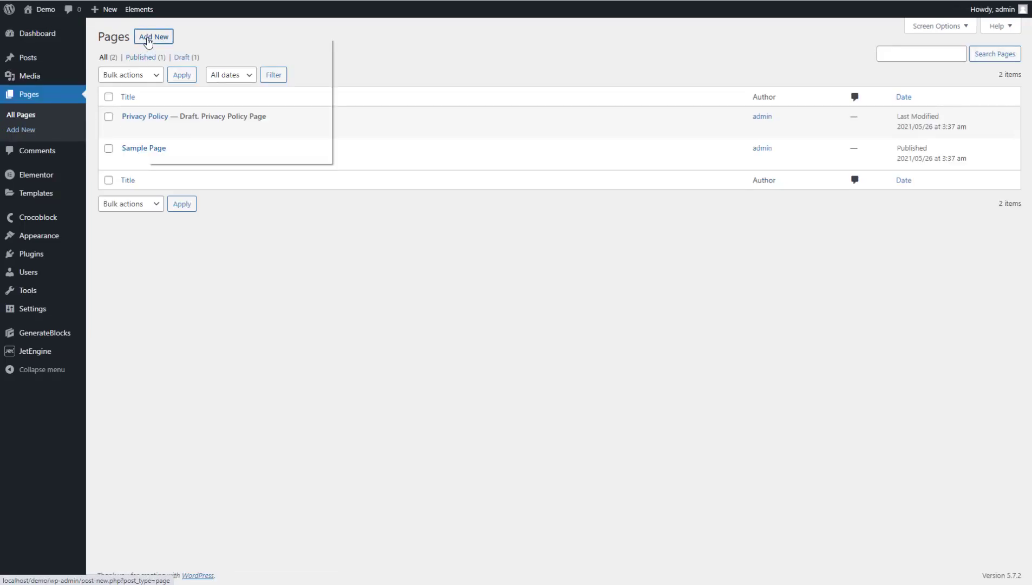
left_click(163, 46)
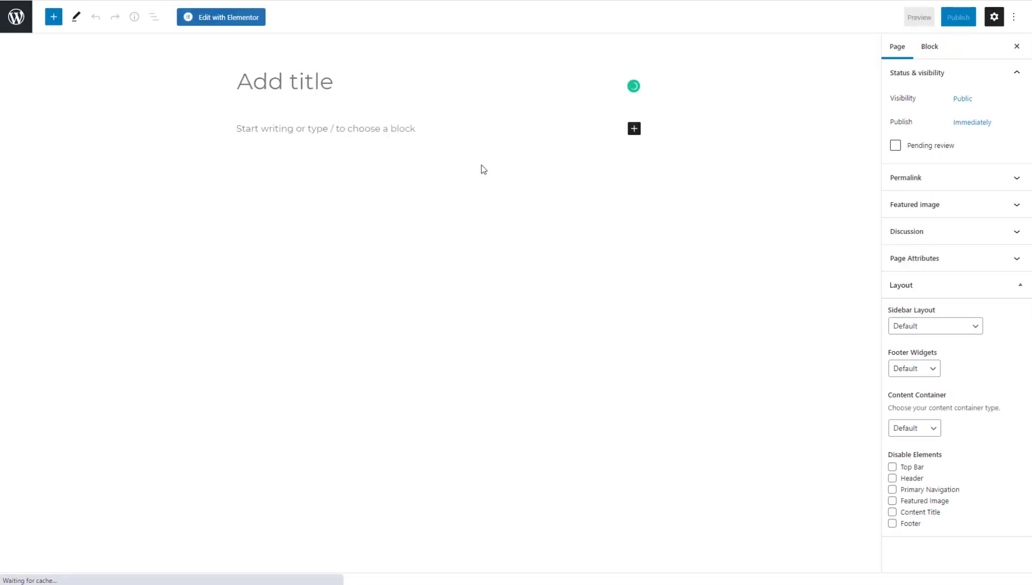
type("News Room")
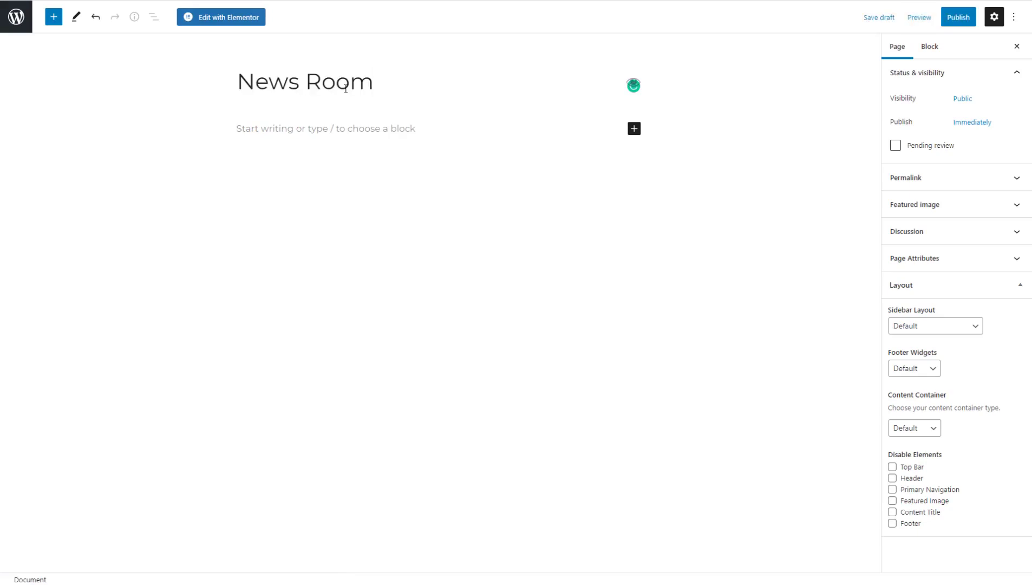
Step: Set the page layout to No Sidebars and Full Width with the content title disabled, and open the page in Elementor
left_click(951, 326)
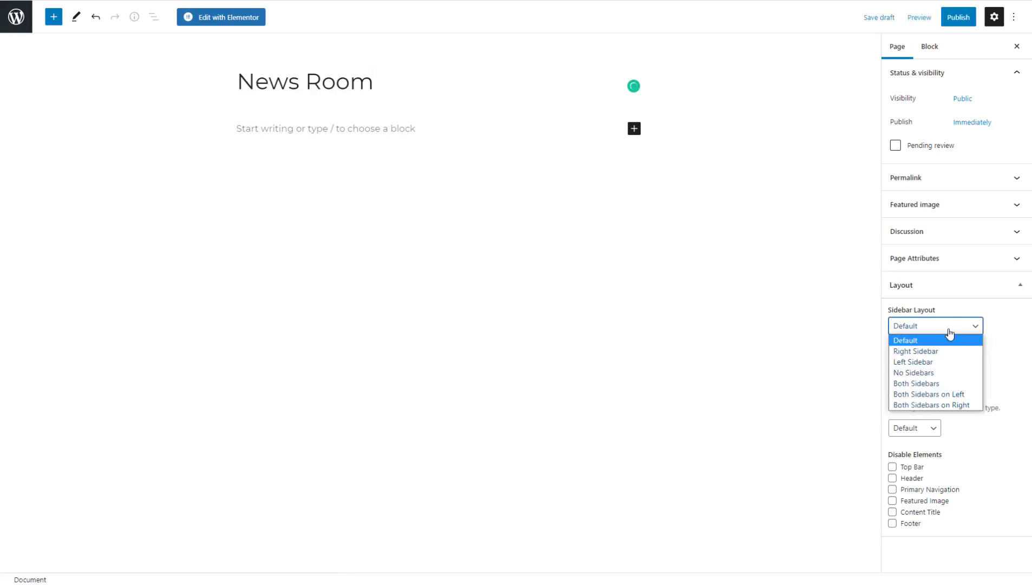
left_click(927, 373)
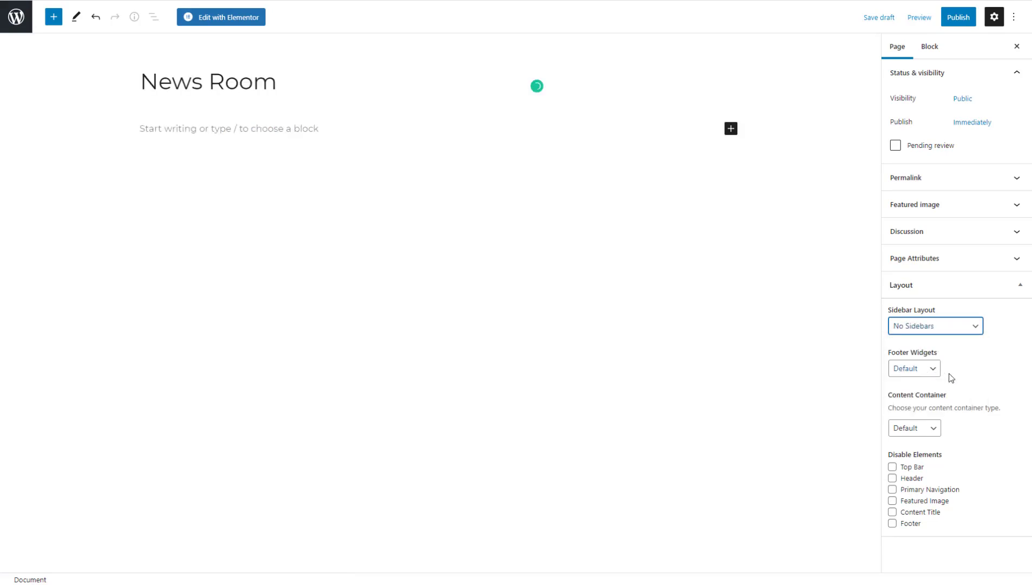
left_click(927, 432)
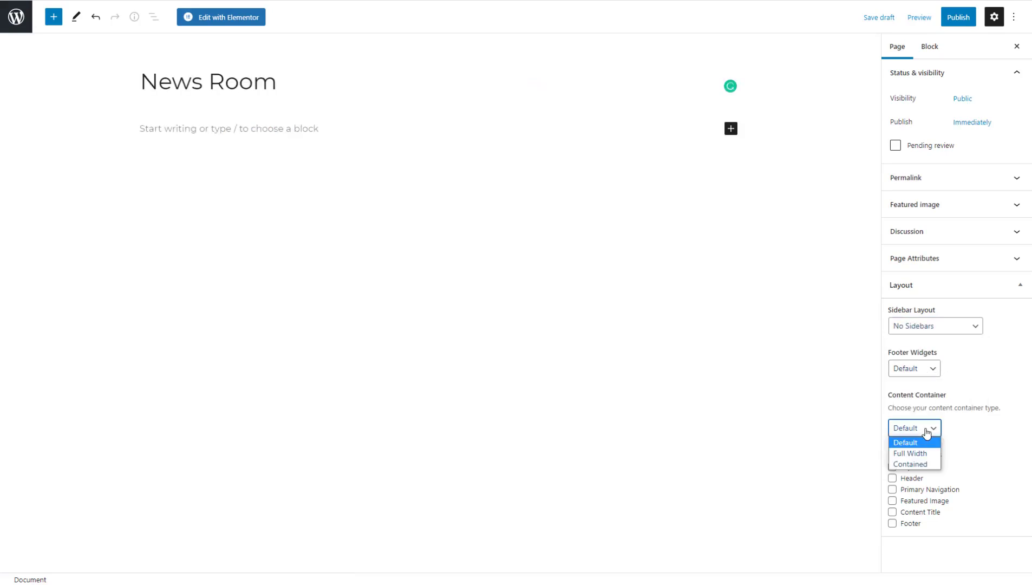
left_click(920, 453)
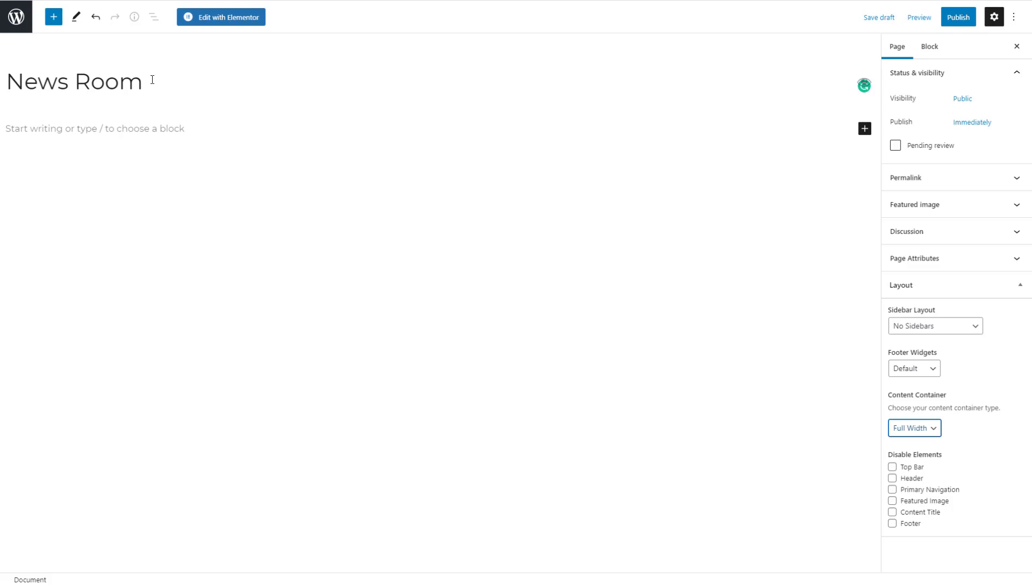
left_click(893, 513)
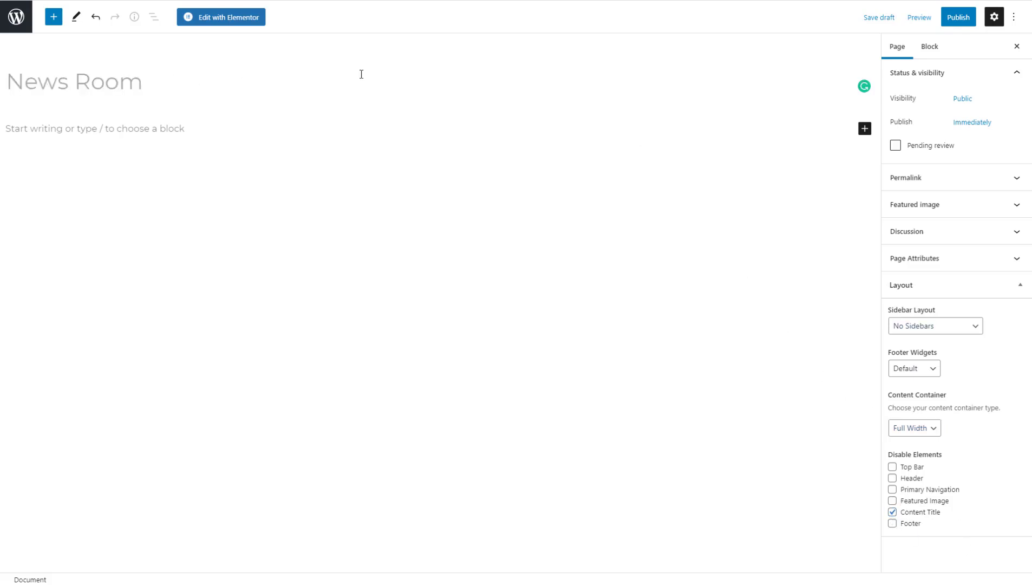
left_click(245, 24)
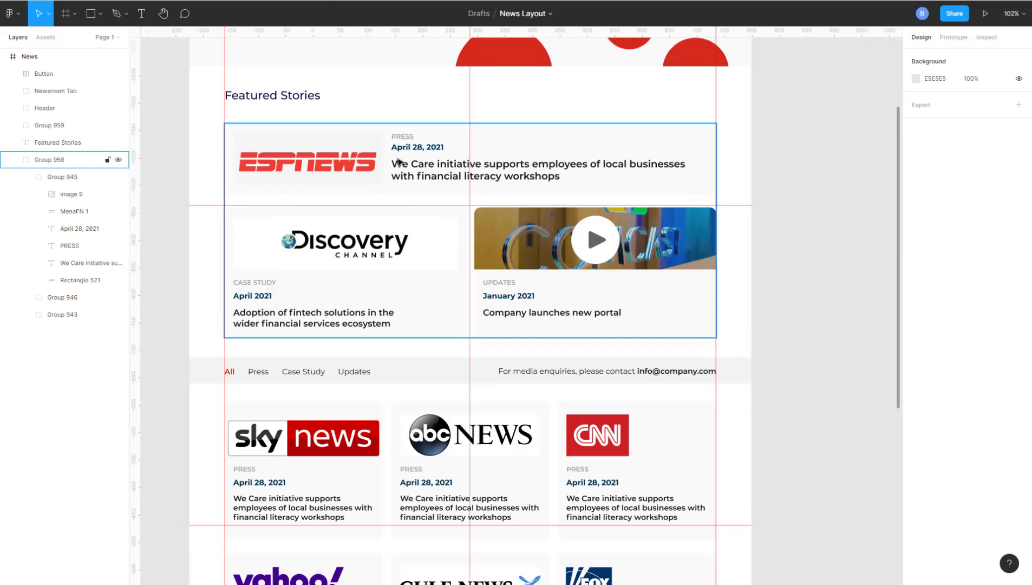
Step: In the Figma News layout, select the background rectangle of the ESPN News featured card and copy its fill color
scroll(407, 211, "up", 1)
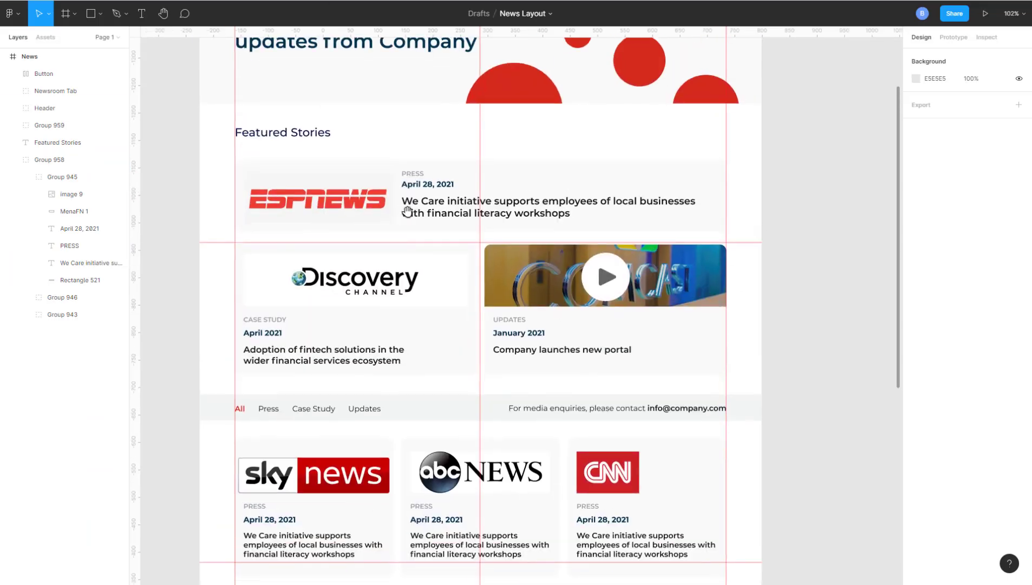
left_click(262, 233, "ctrl")
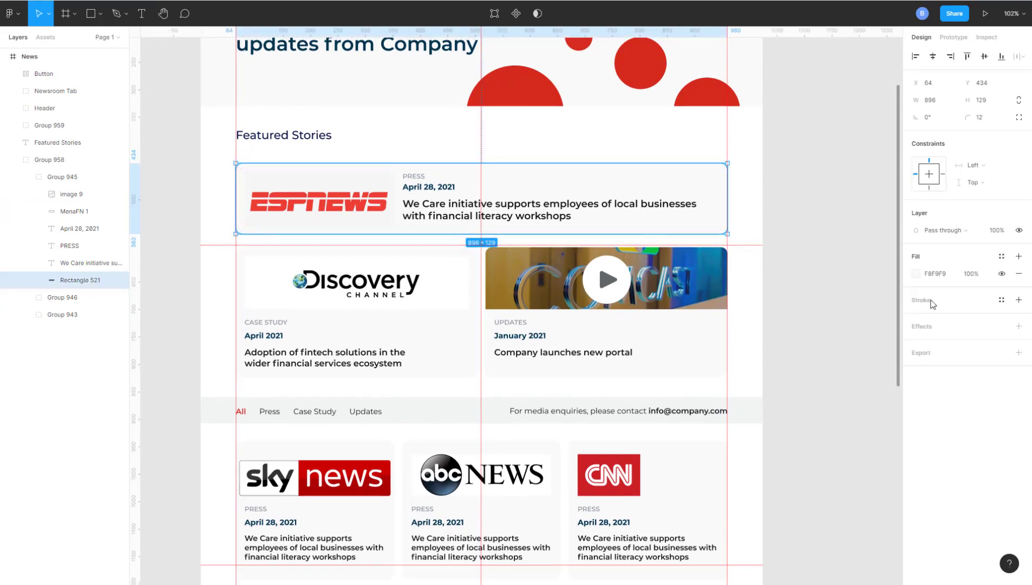
left_click(936, 276)
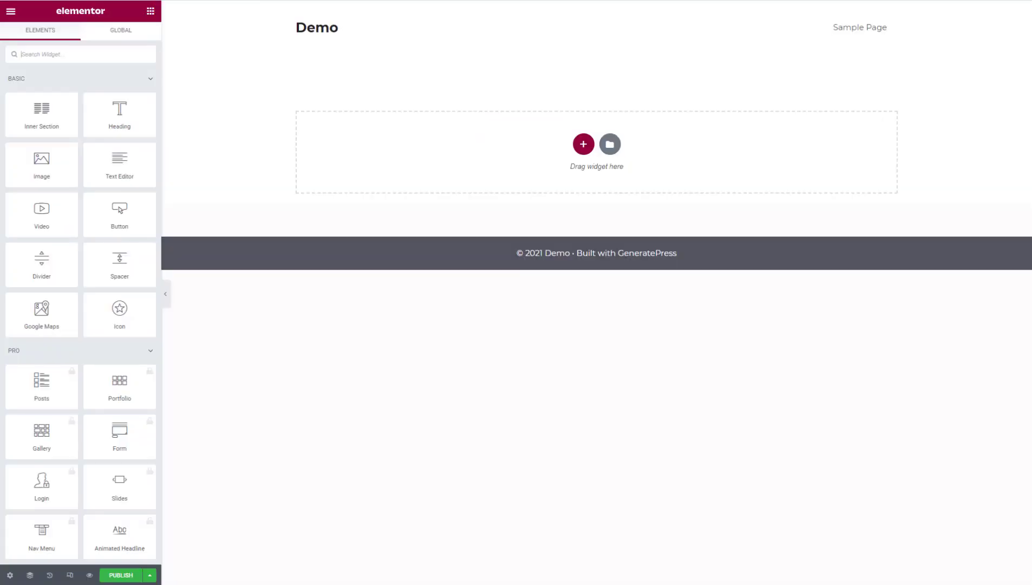
Step: In Elementor, add a single-column section to the page and place an Inner Section widget inside it
left_click(574, 146)
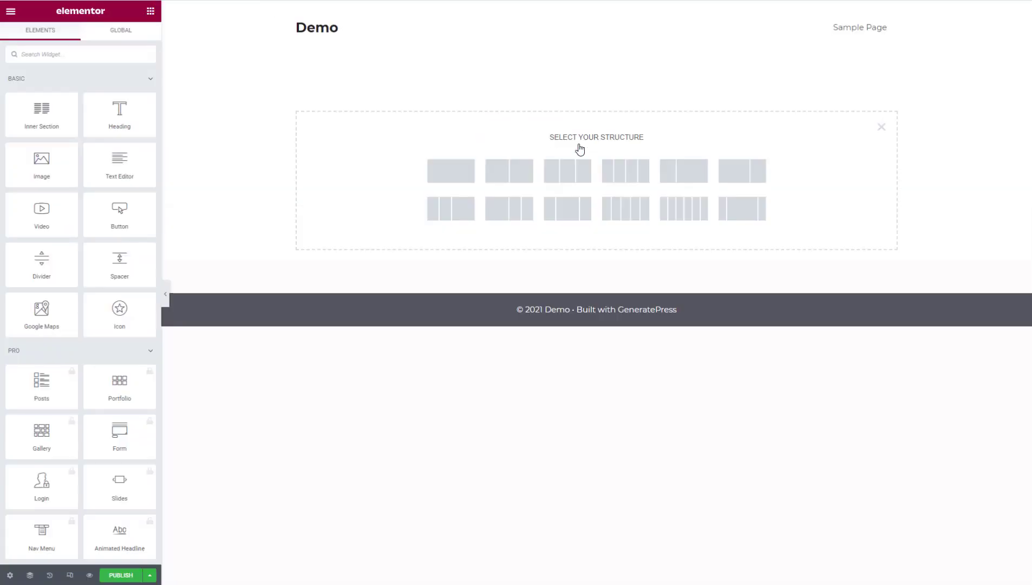
left_click(454, 185)
left_click(151, 11)
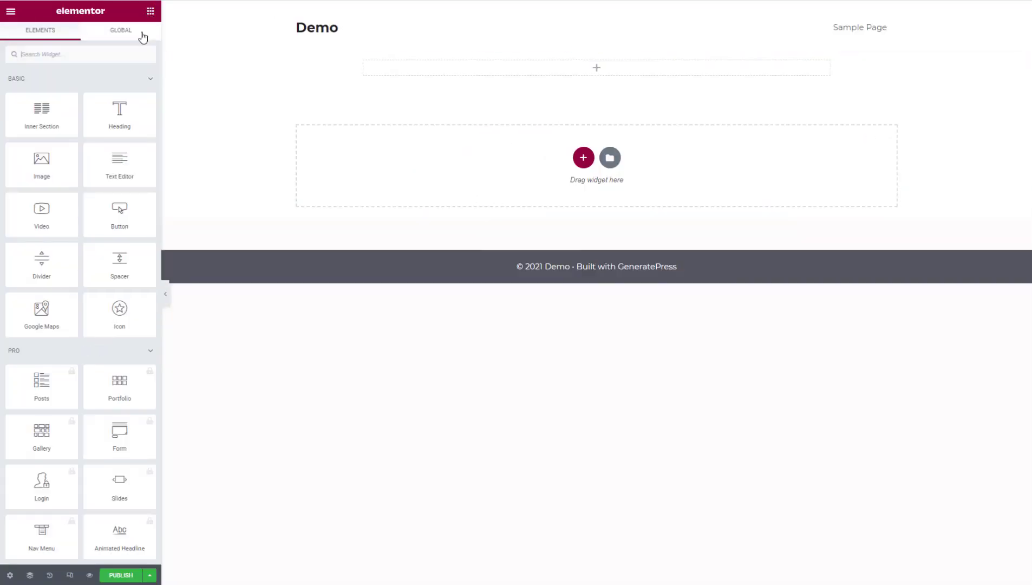
left_click_drag(42, 111, 595, 71)
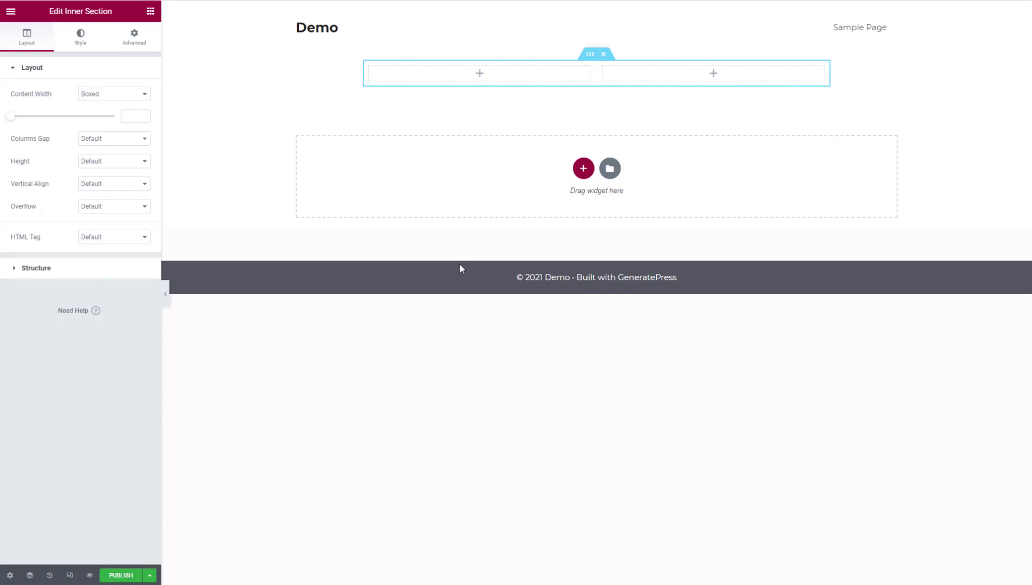
Step: Add a two-column section below the first one, give it the copied F8F9F9 classic background color, and preview the page
left_click(583, 168)
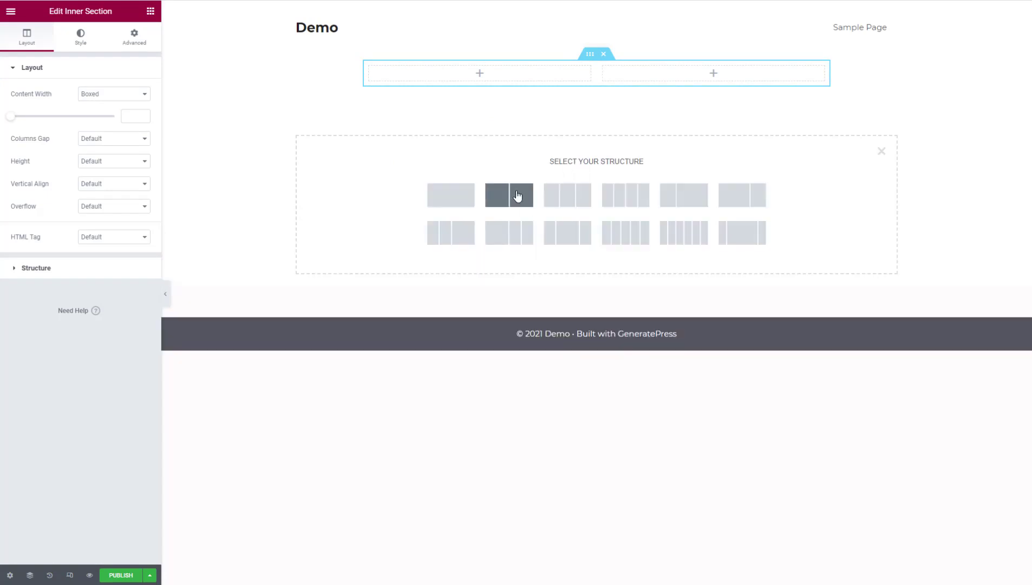
left_click(528, 191)
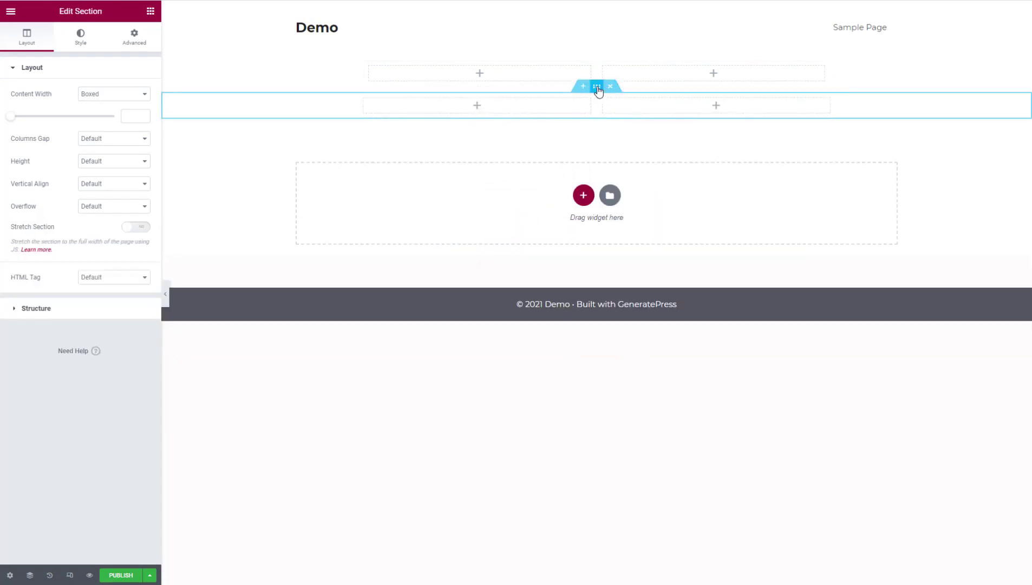
left_click(78, 37)
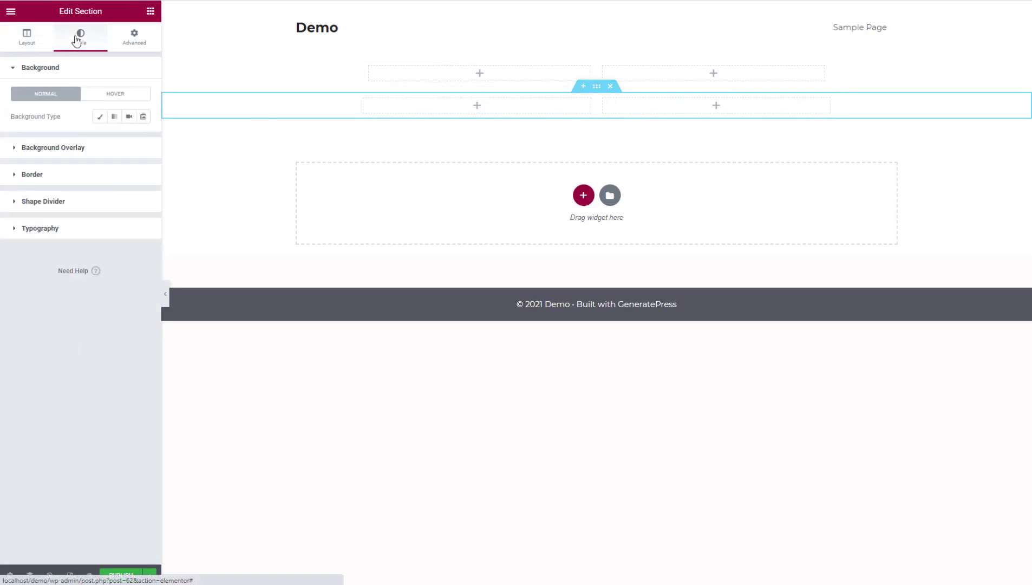
left_click(100, 117)
left_click(142, 140)
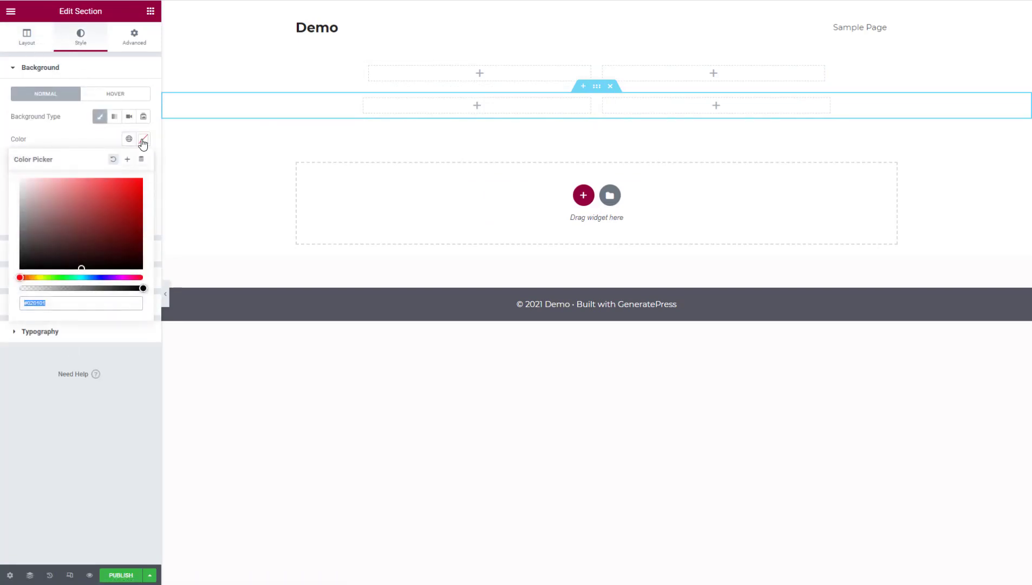
key("ctrl+v")
left_click(111, 411)
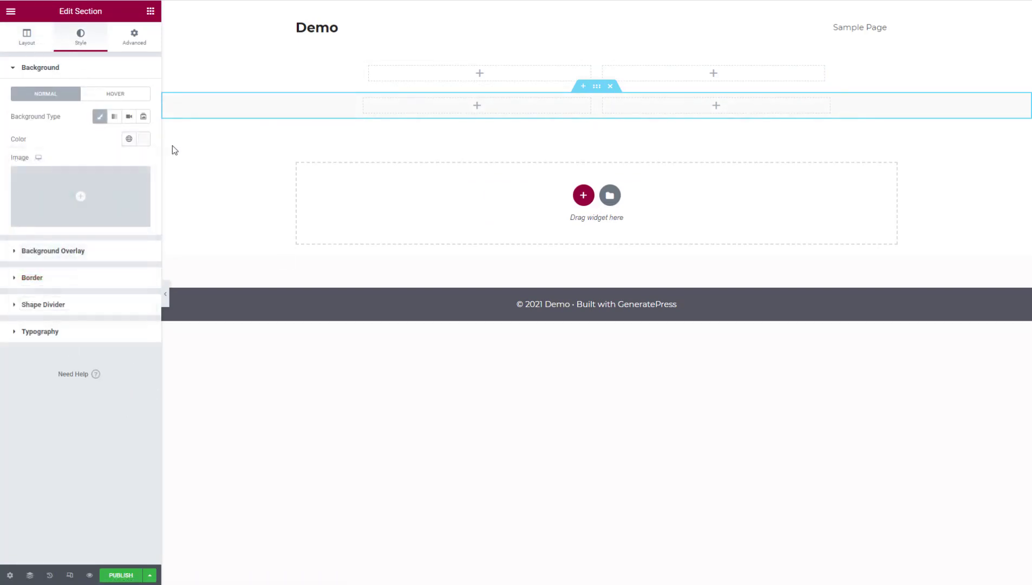
left_click(165, 294)
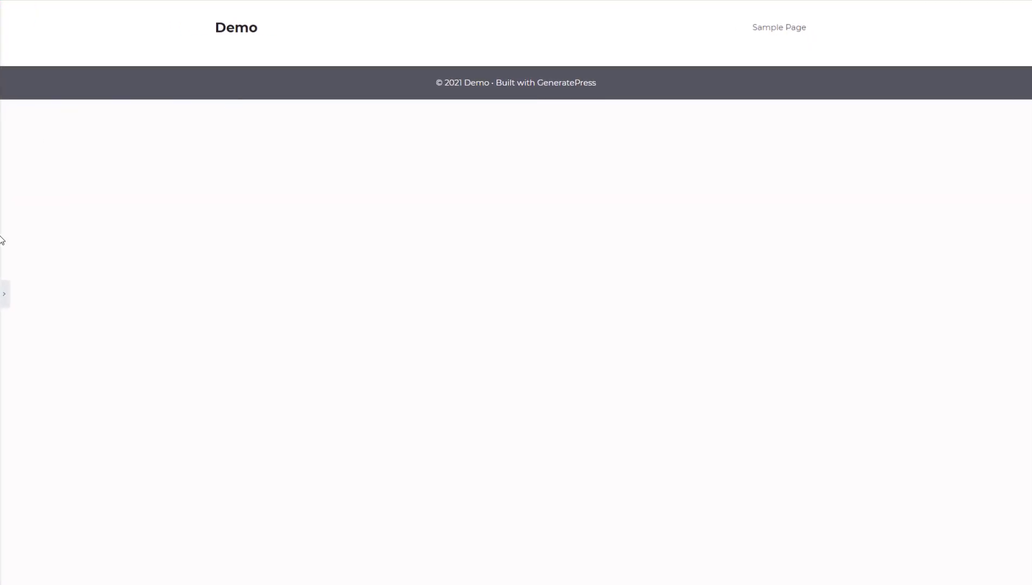
left_click(4, 295)
Step: Preview a Heading widget in the first column of the shaded two-column section, and delete that section
left_click(150, 10)
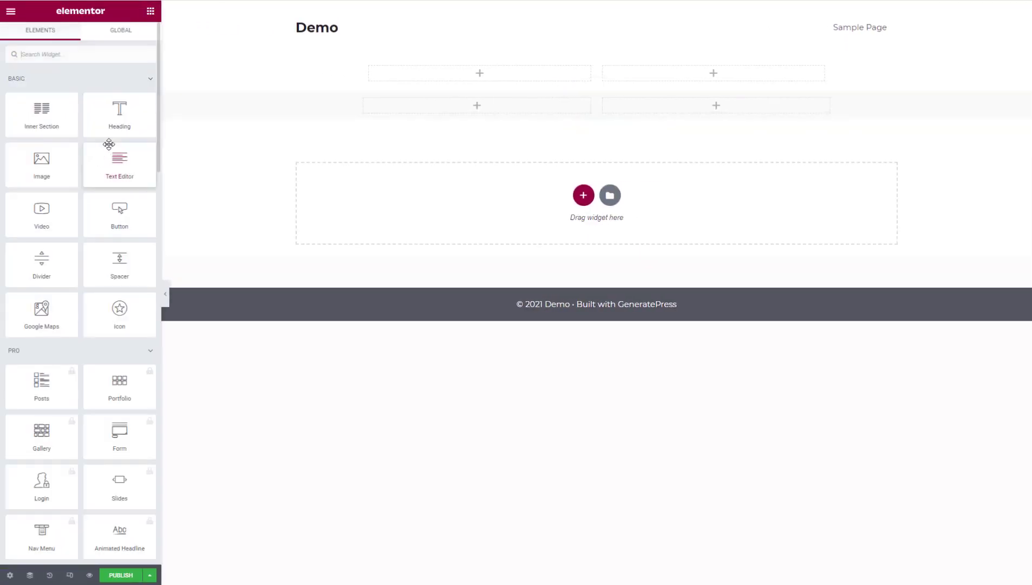
left_click_drag(118, 121, 510, 109)
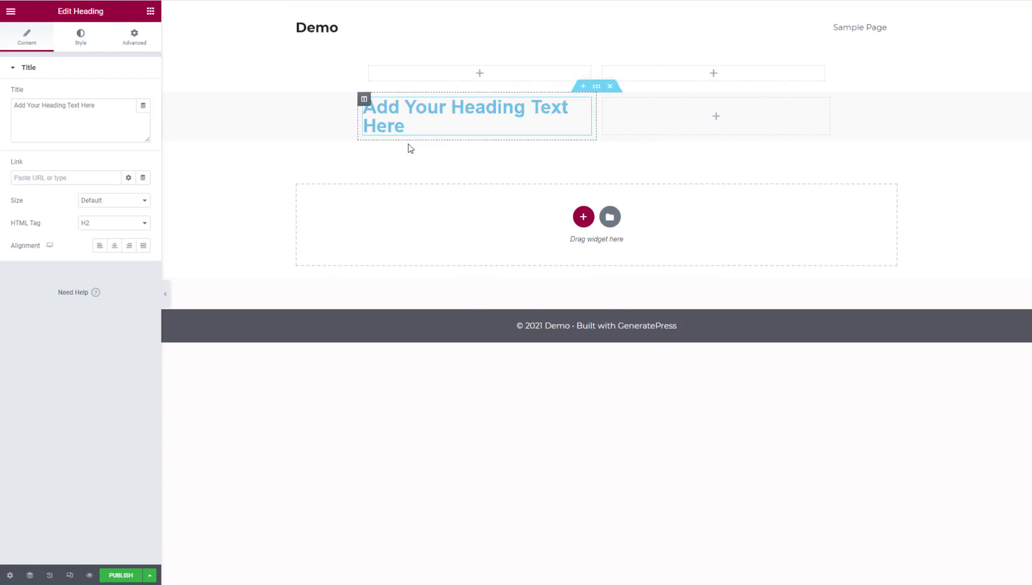
left_click(165, 294)
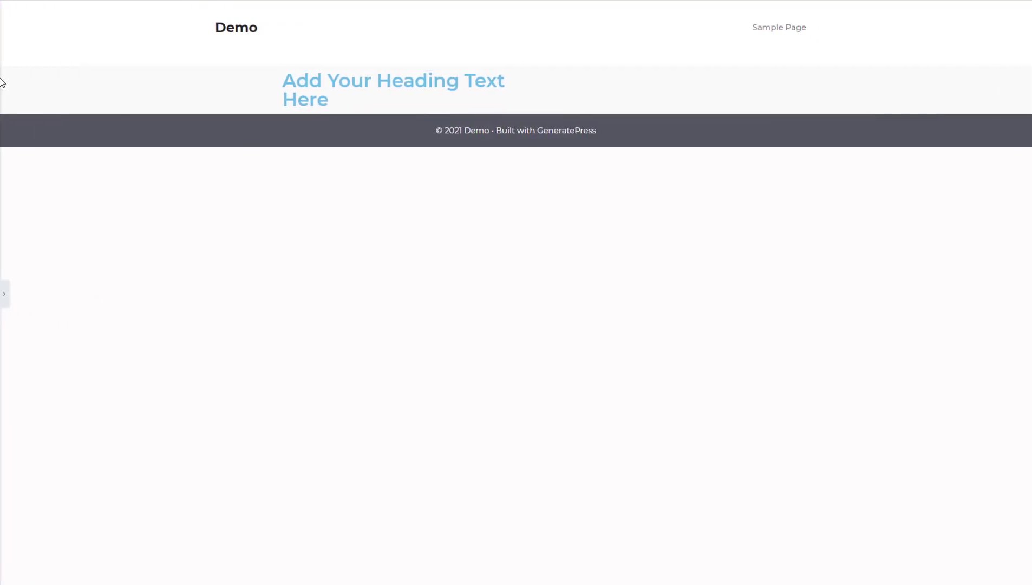
left_click(4, 294)
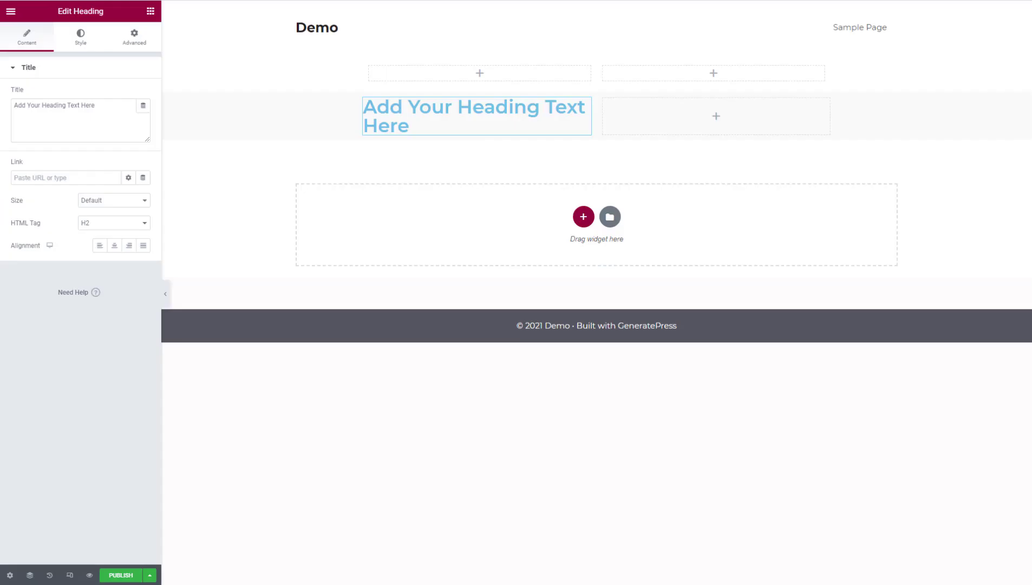
mouse_move(587, 106)
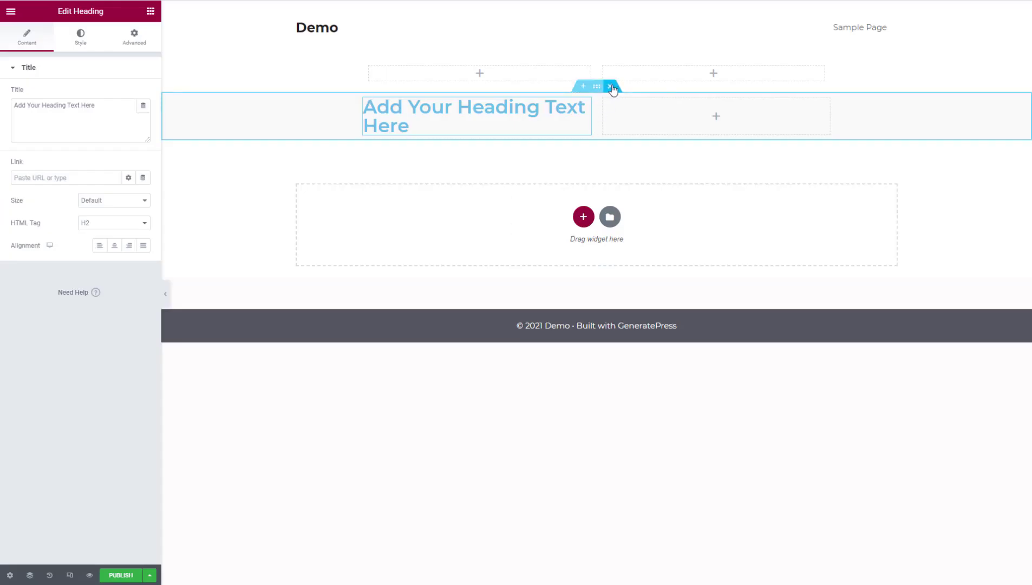
left_click(611, 87)
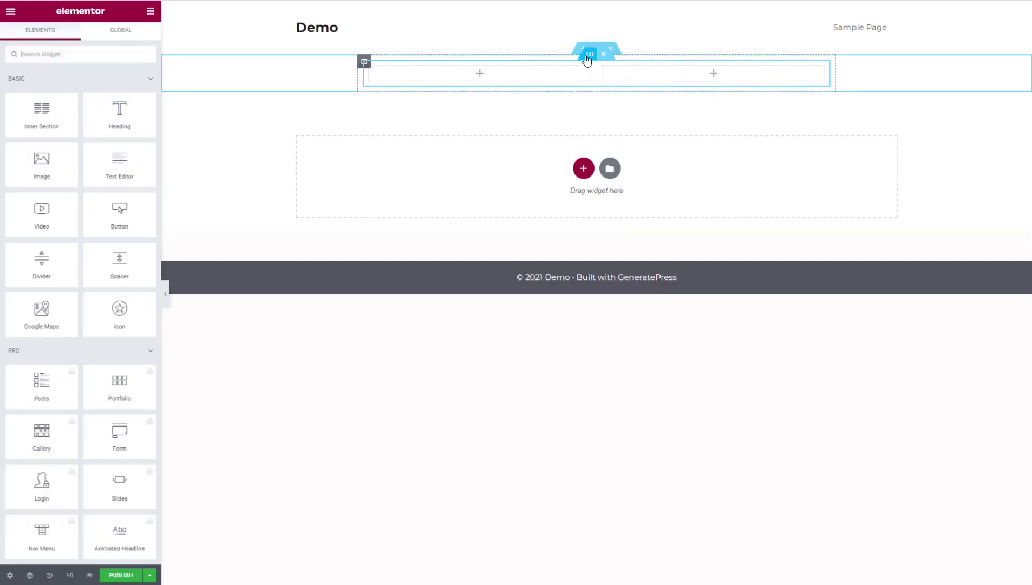
Step: Set the inner section's classic background to the copied F8F9F9 color, preview the page, and return to the widget list
left_click(587, 58)
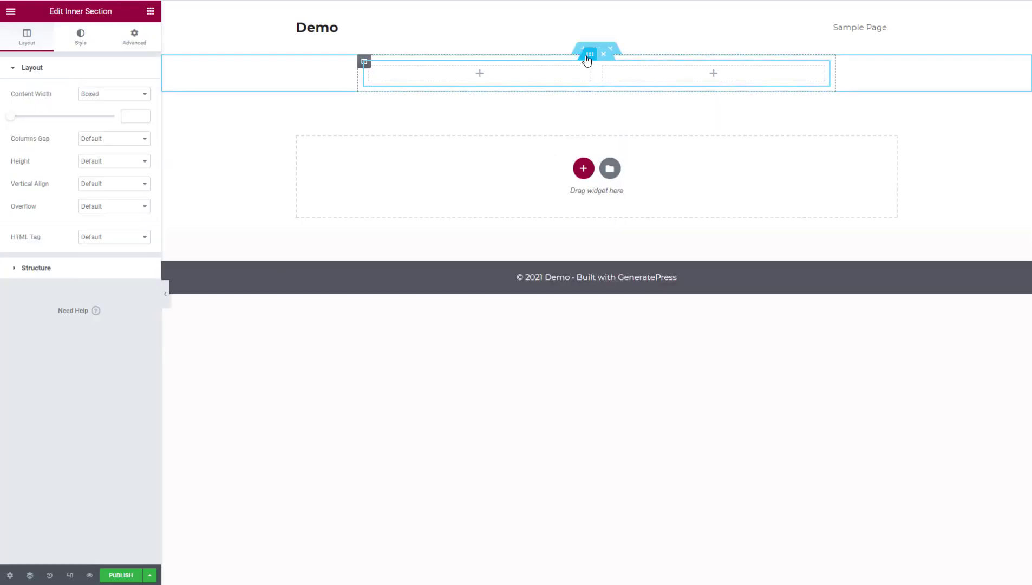
left_click(81, 37)
left_click(99, 117)
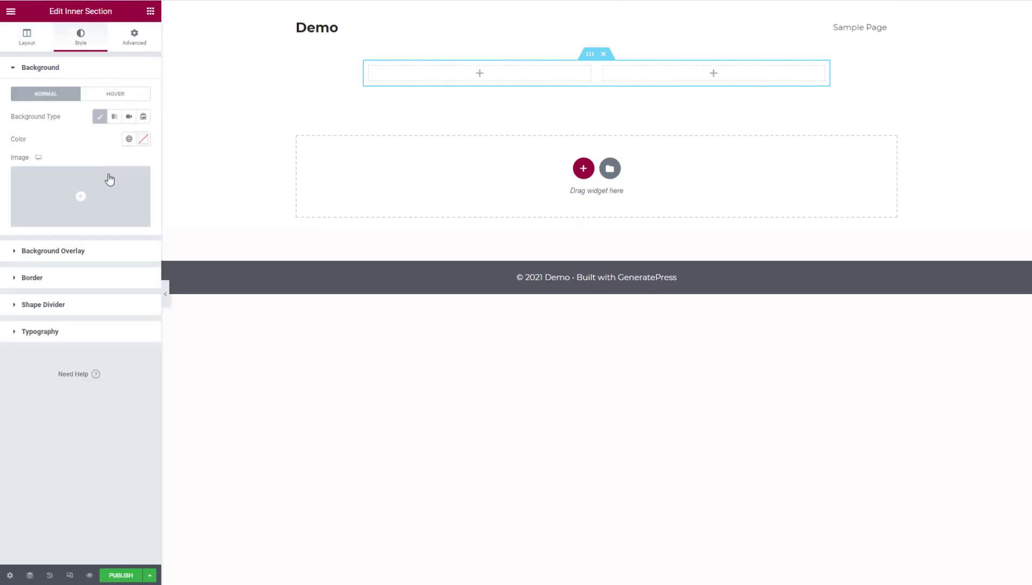
left_click(144, 140)
left_click(101, 429)
left_click(166, 298)
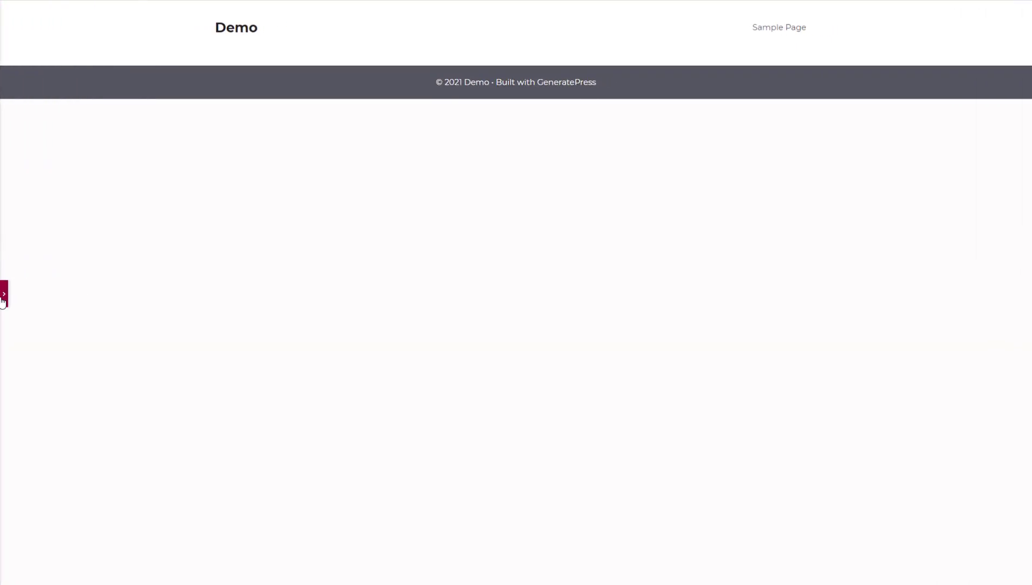
left_click(4, 299)
left_click(151, 11)
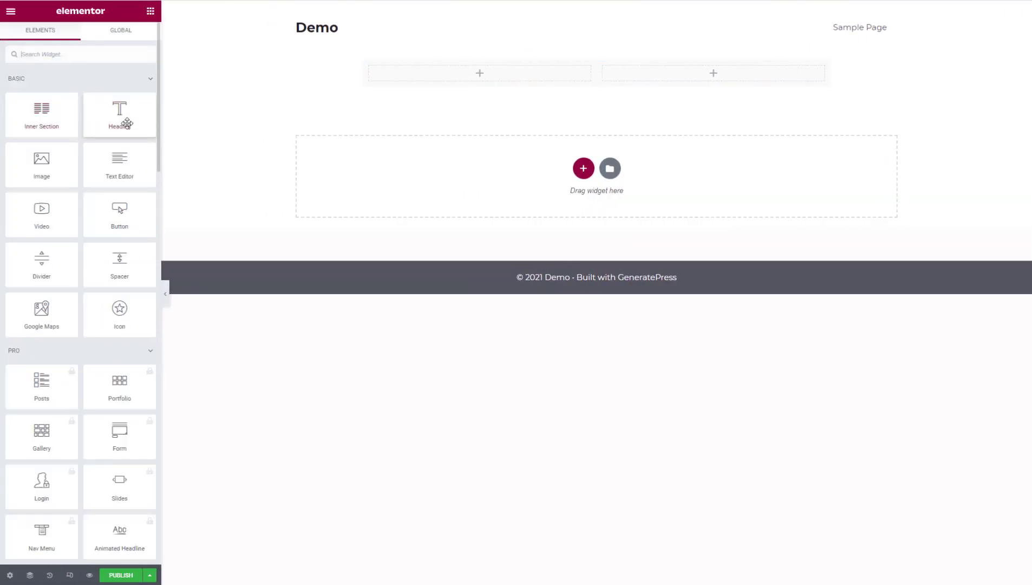
Step: Preview a Heading widget in the first column of the shaded inner section, and delete the widget
left_click_drag(125, 117, 461, 74)
left_click(167, 298)
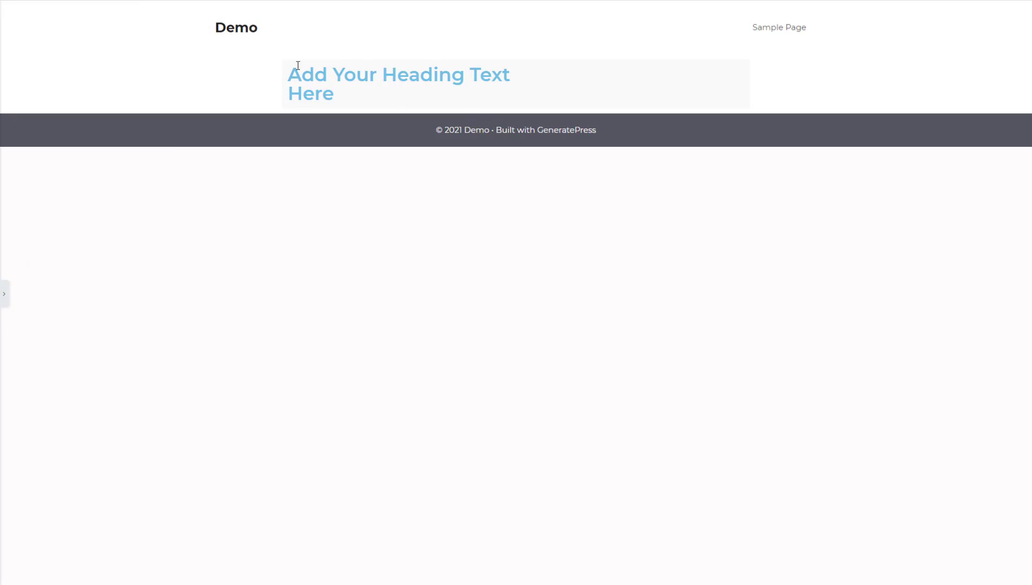
left_click(4, 293)
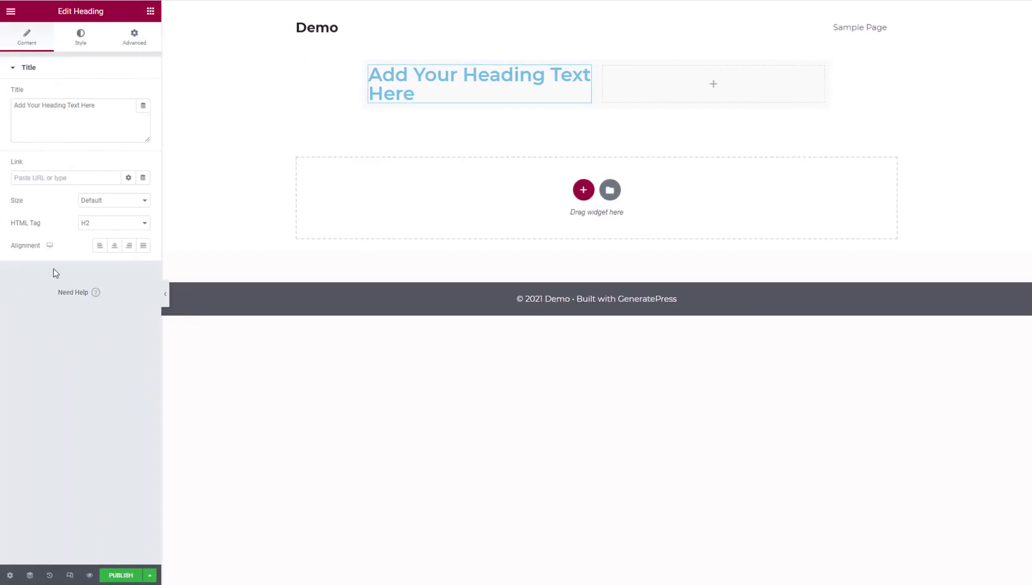
mouse_move(497, 74)
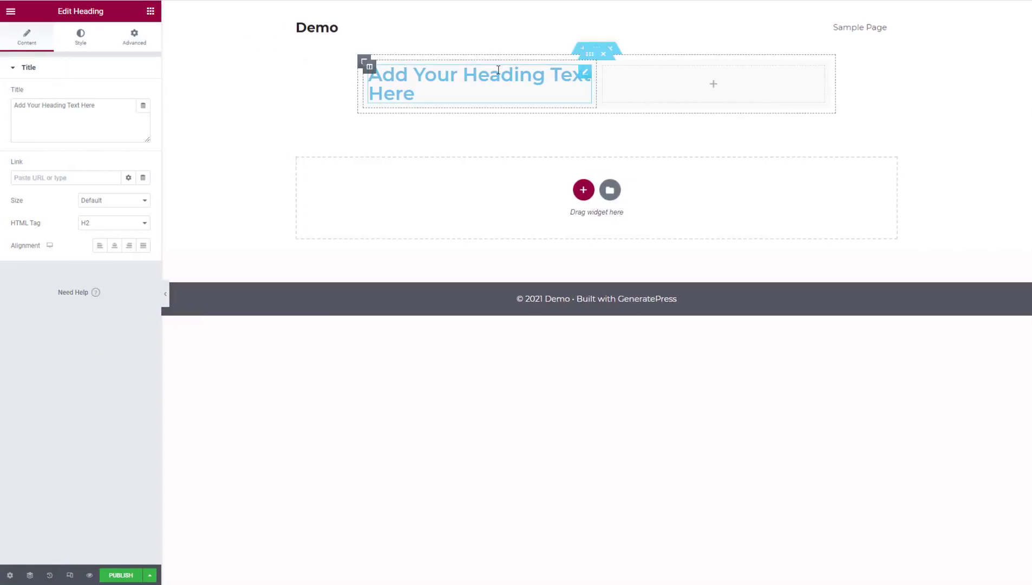
right_click(584, 78)
left_click(604, 227)
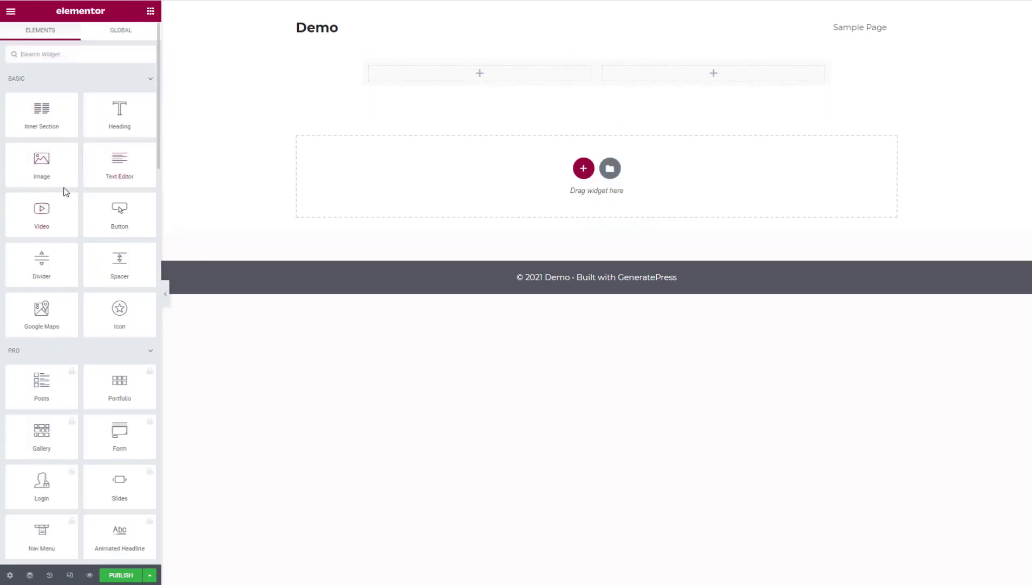
Step: Add an Image widget to the inner section's first column and insert image-9.png, uploaded from the news logos folder
left_click_drag(59, 179, 542, 73)
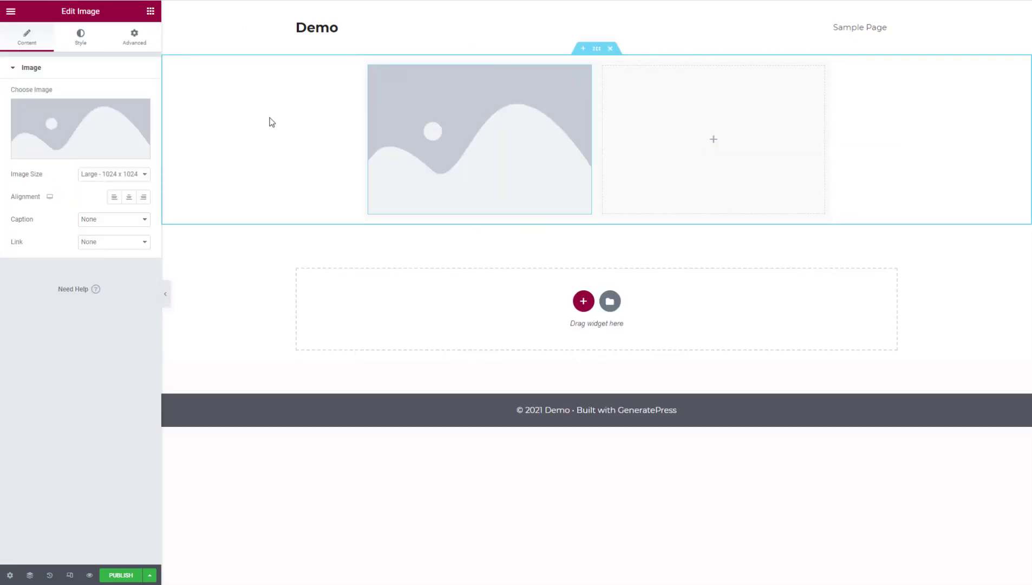
left_click(104, 120)
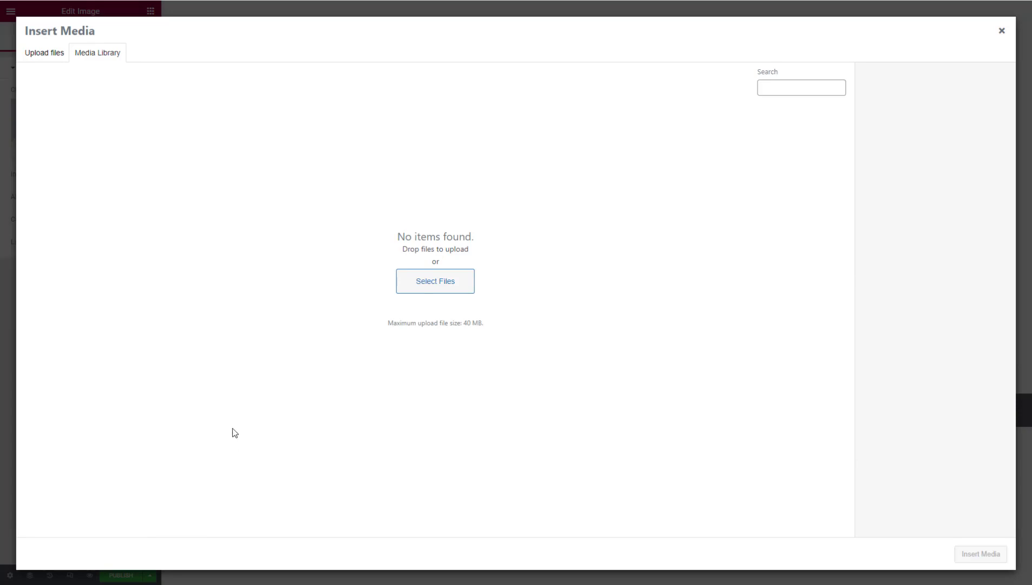
key("alt+Tab")
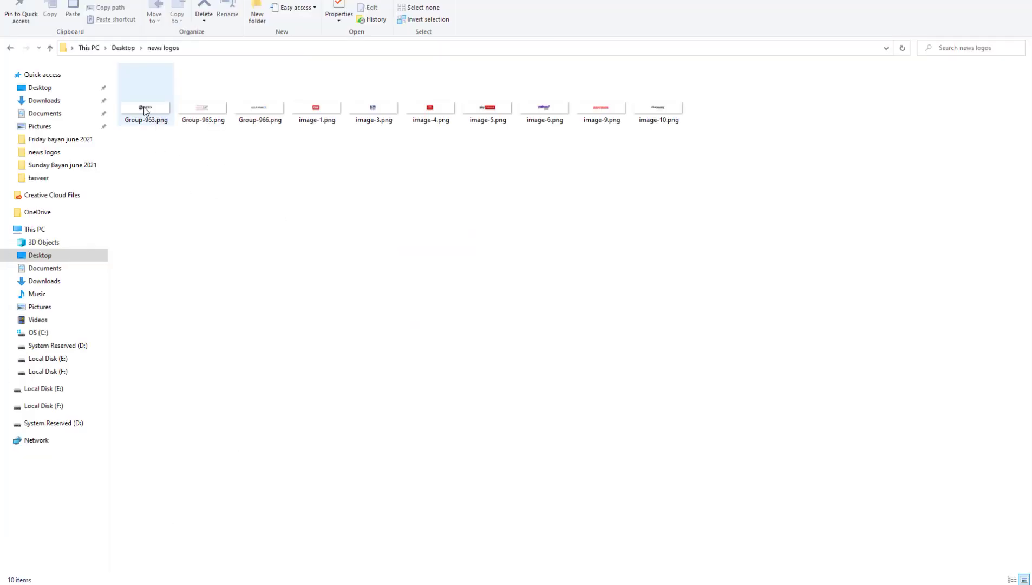
left_click(602, 110)
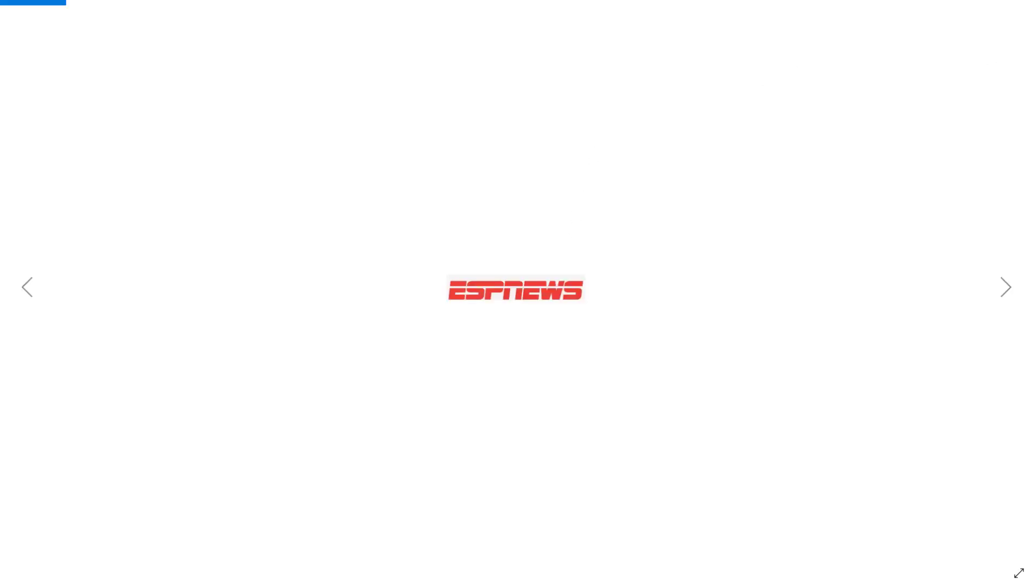
left_click(1019, 2)
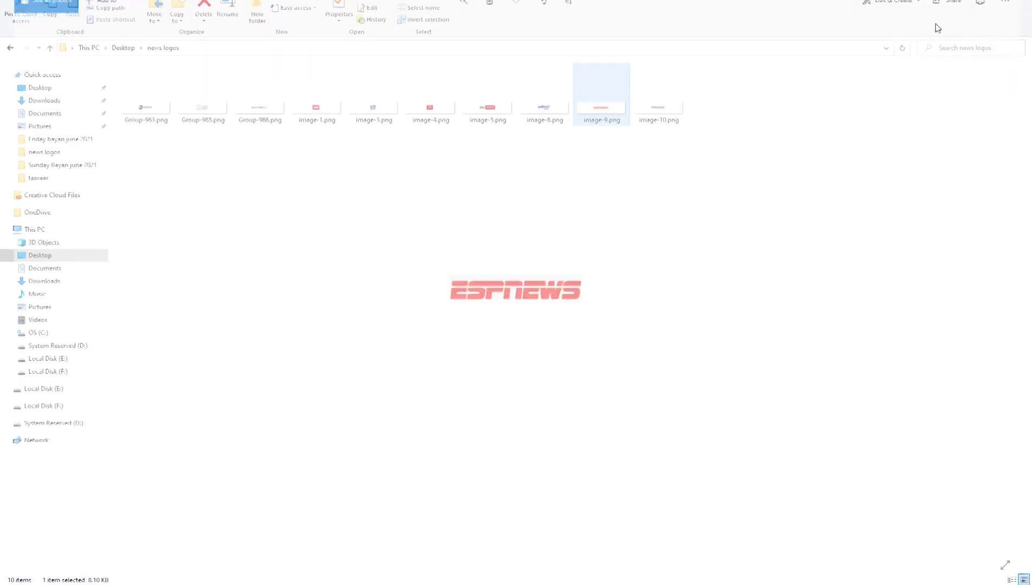
left_click_drag(598, 107, 399, 334)
left_click(973, 558)
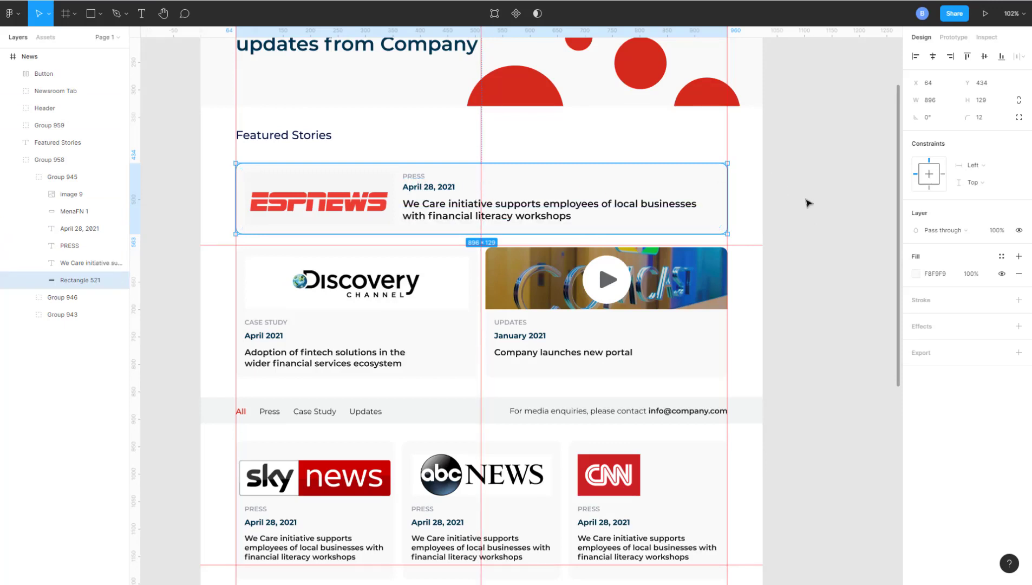
Step: In Figma, examine the font, weight, size and fill of the featured stories' label, date and headline texts
left_click(419, 178)
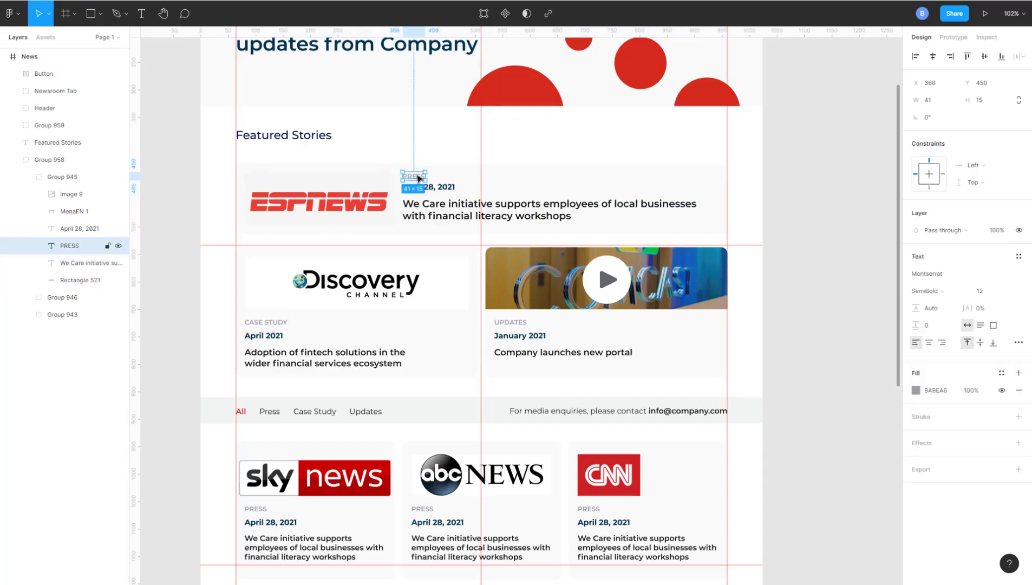
left_click(443, 191)
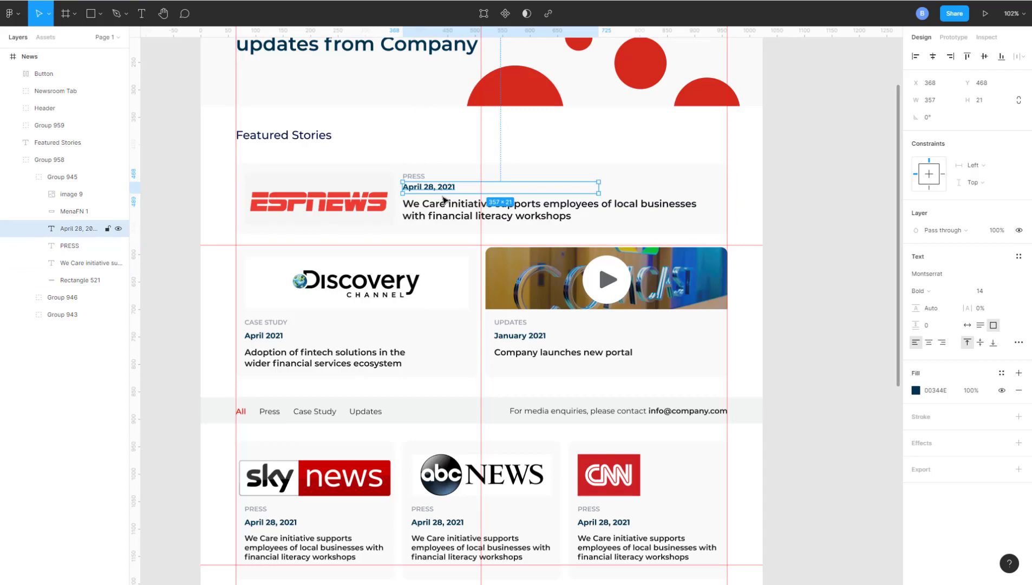
left_click(448, 210)
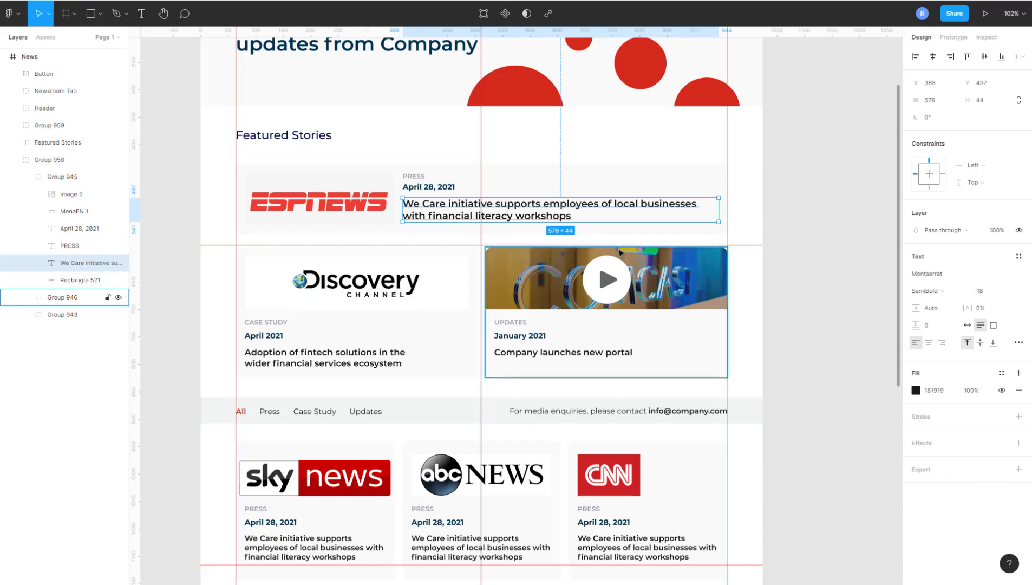
left_click(436, 191)
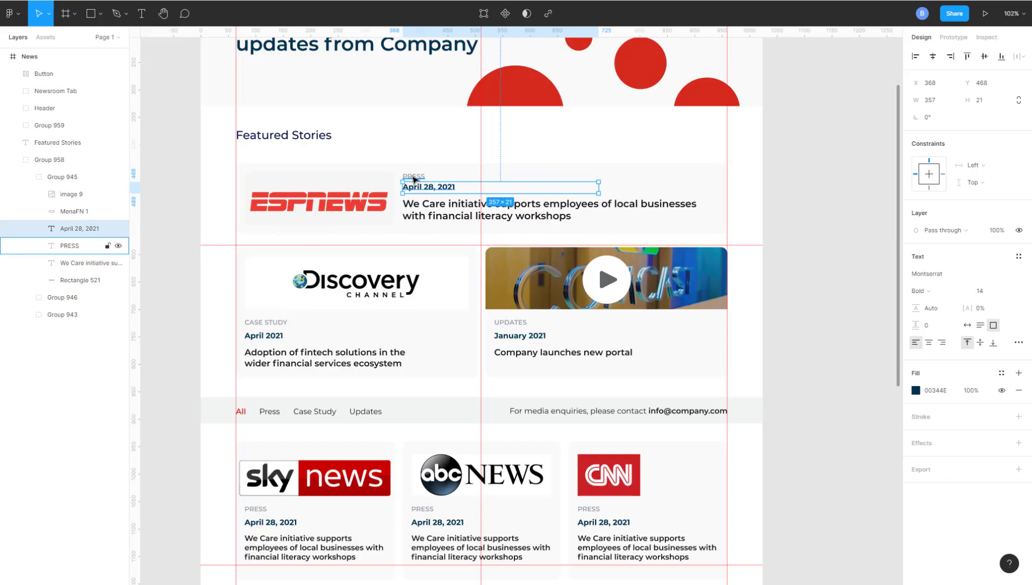
left_click(414, 178)
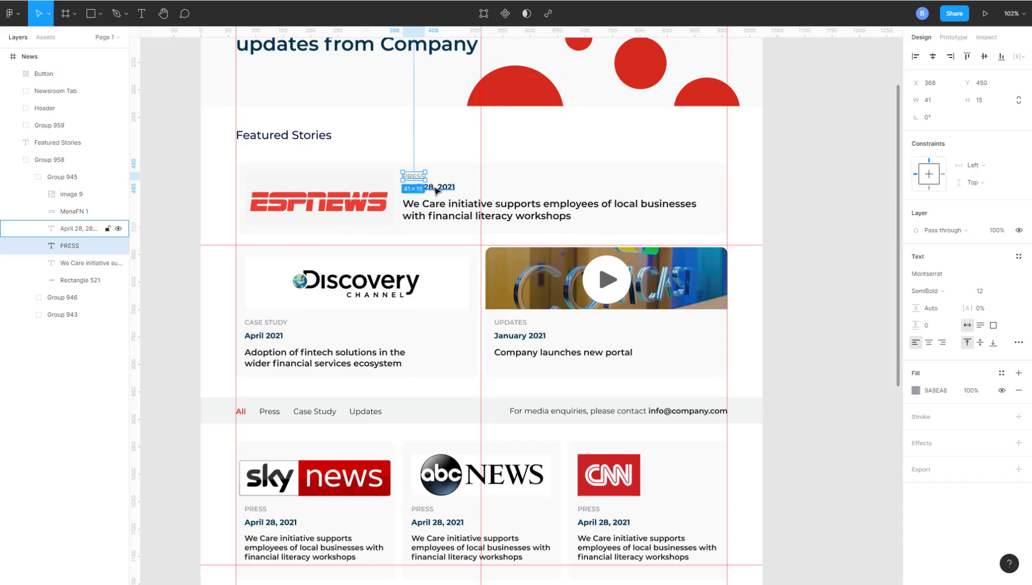
left_click(438, 207)
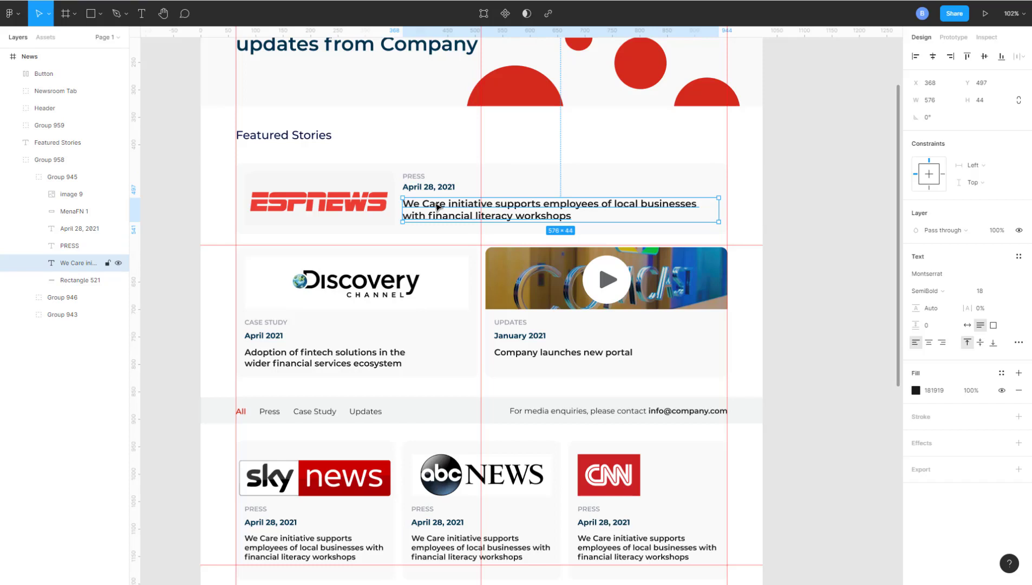
left_click(302, 362, "ctrl")
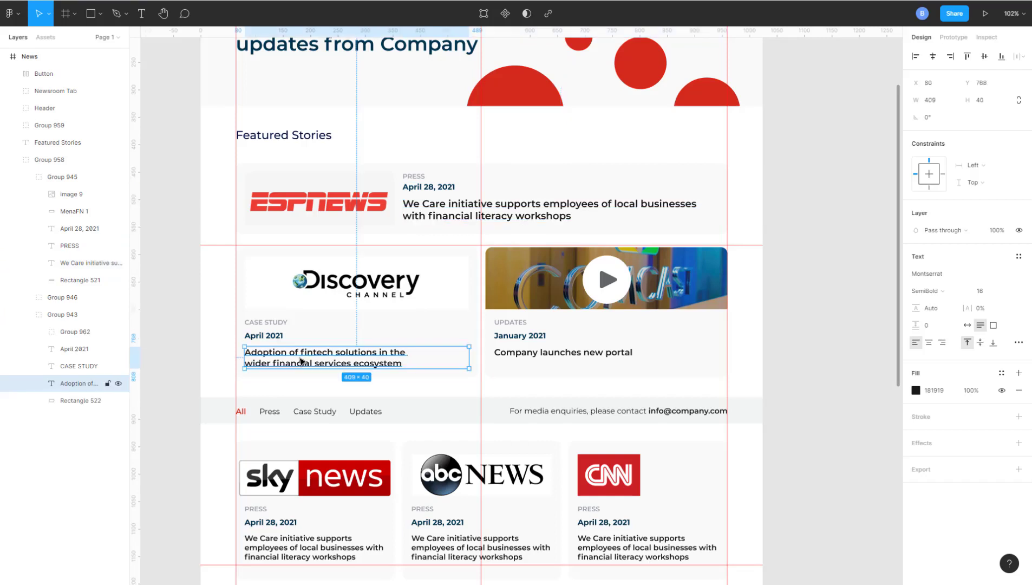
left_click(440, 211)
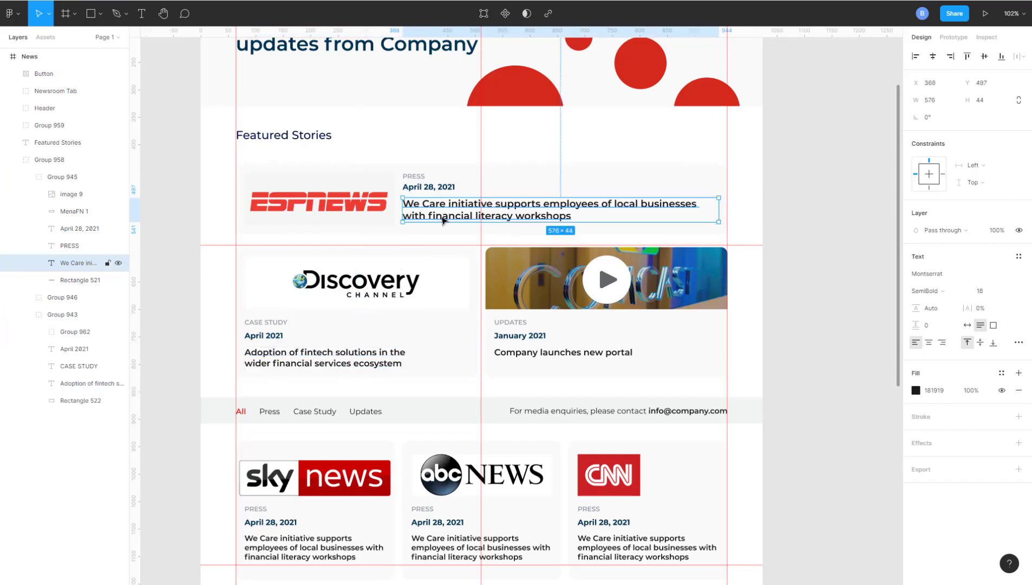
left_click(547, 358, "ctrl")
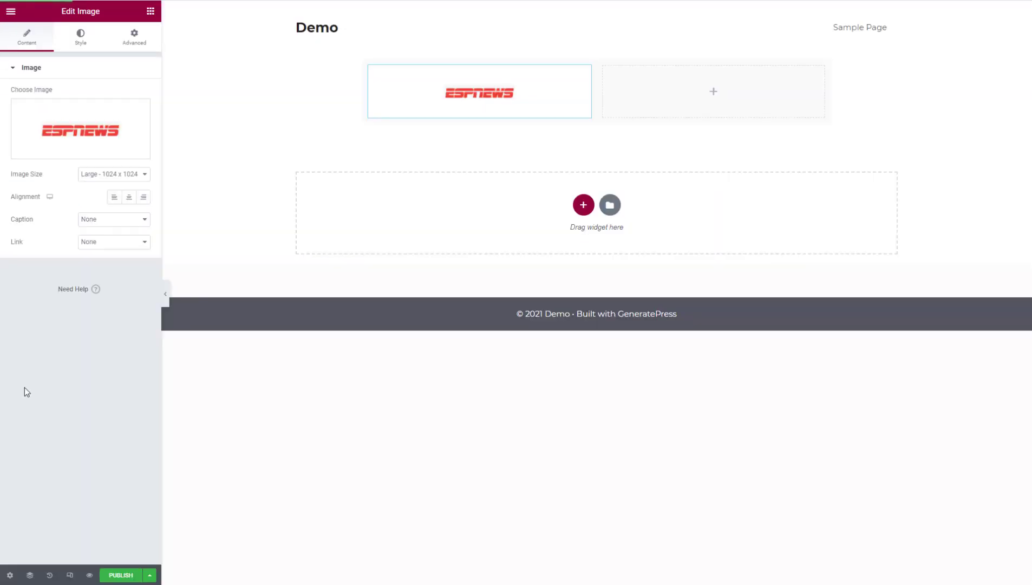
Step: Set Elementor's global Accent color to 9A9EA6, copied from the fill of the featured story's PRESS label in Figma
left_click(11, 12)
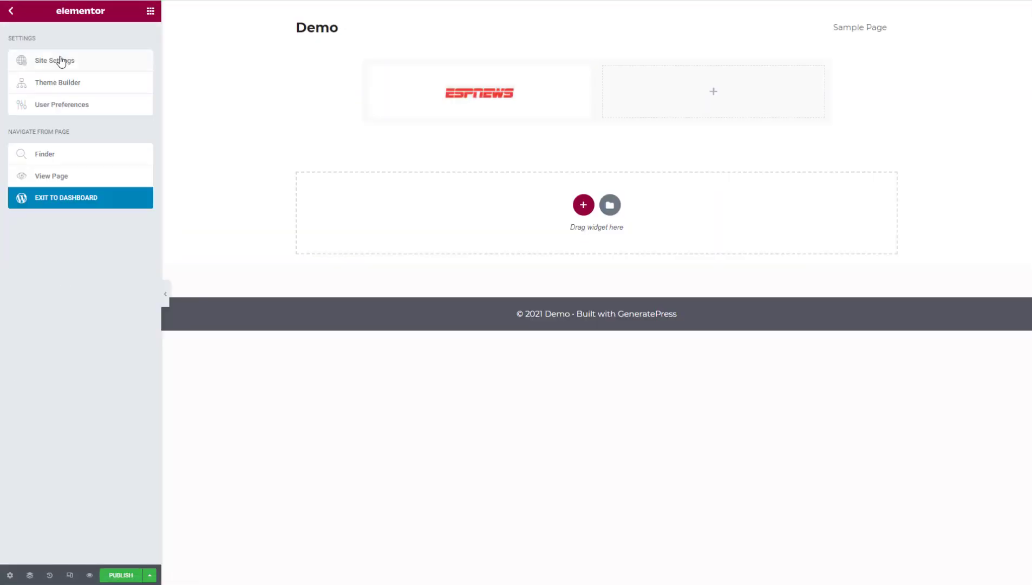
left_click(60, 62)
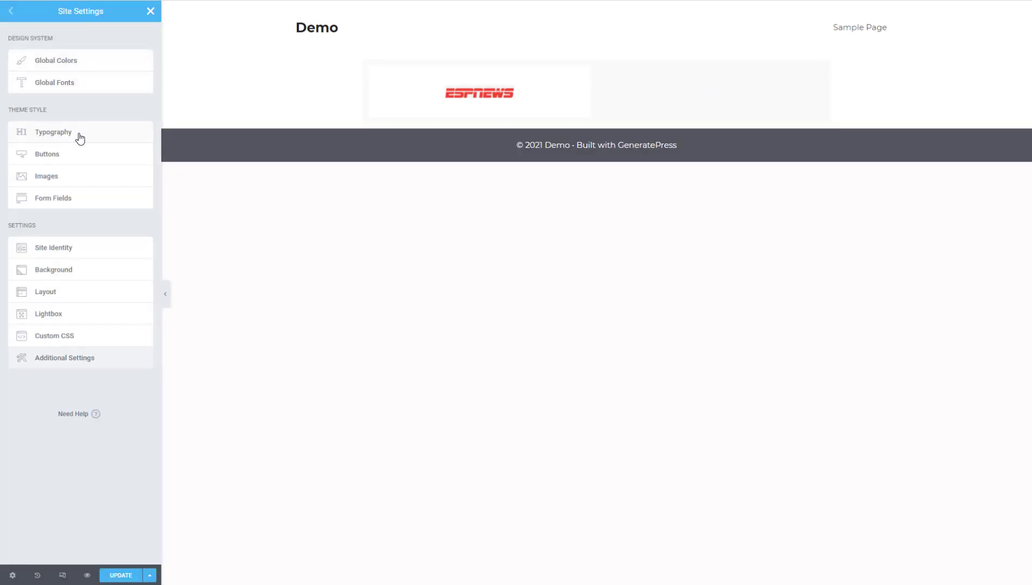
left_click(71, 63)
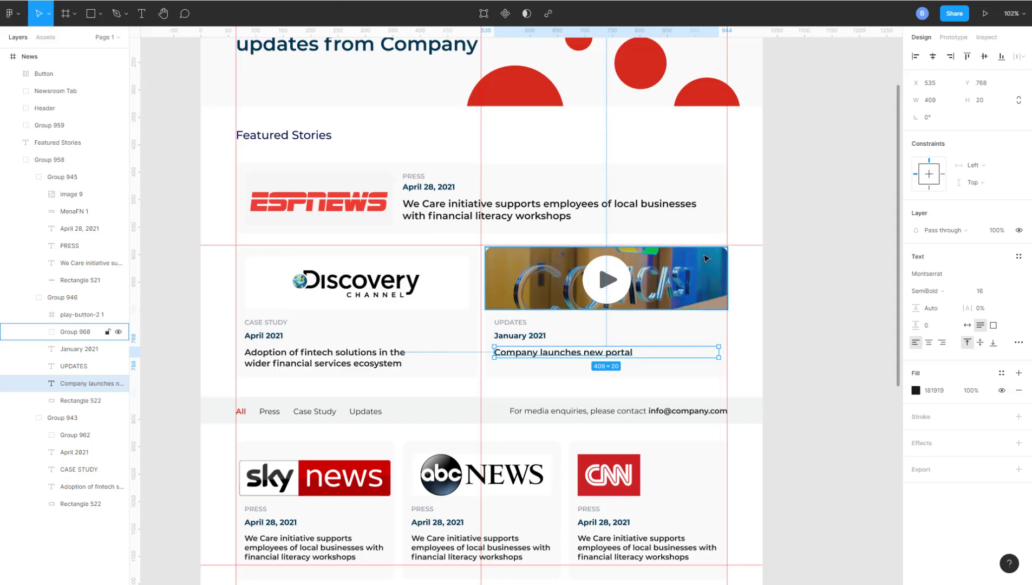
double_click(416, 176)
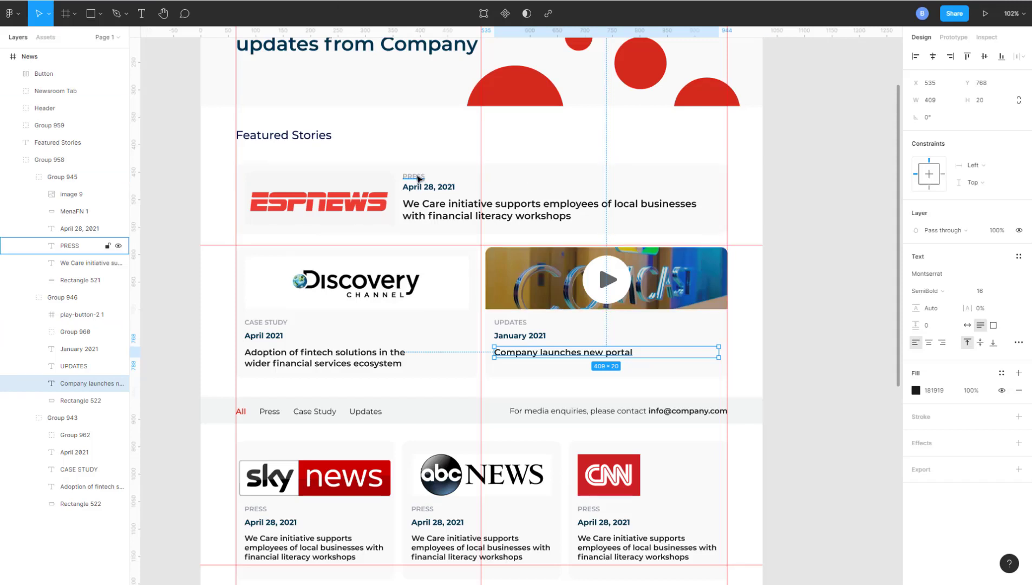
left_click(949, 391)
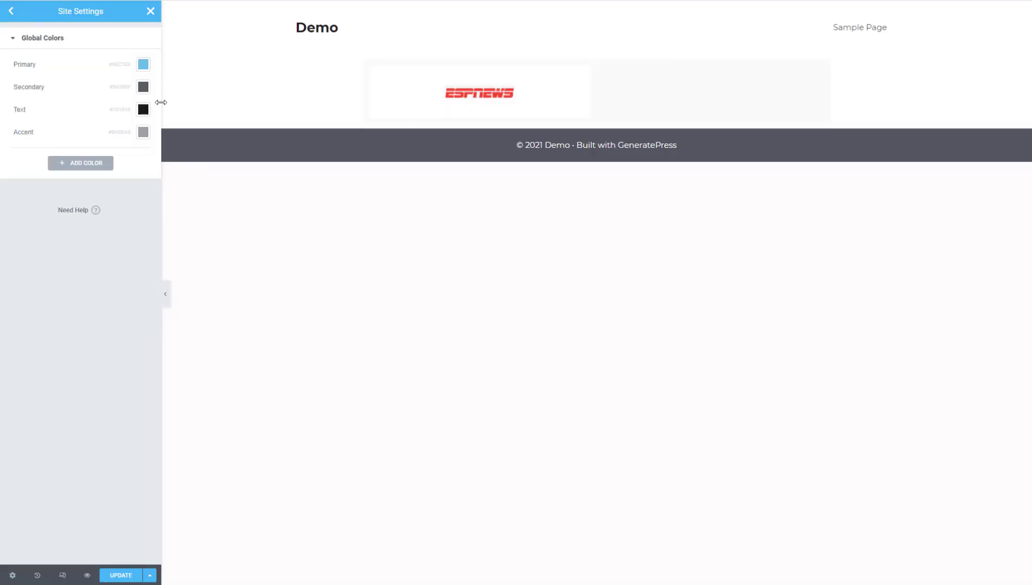
left_click(143, 132)
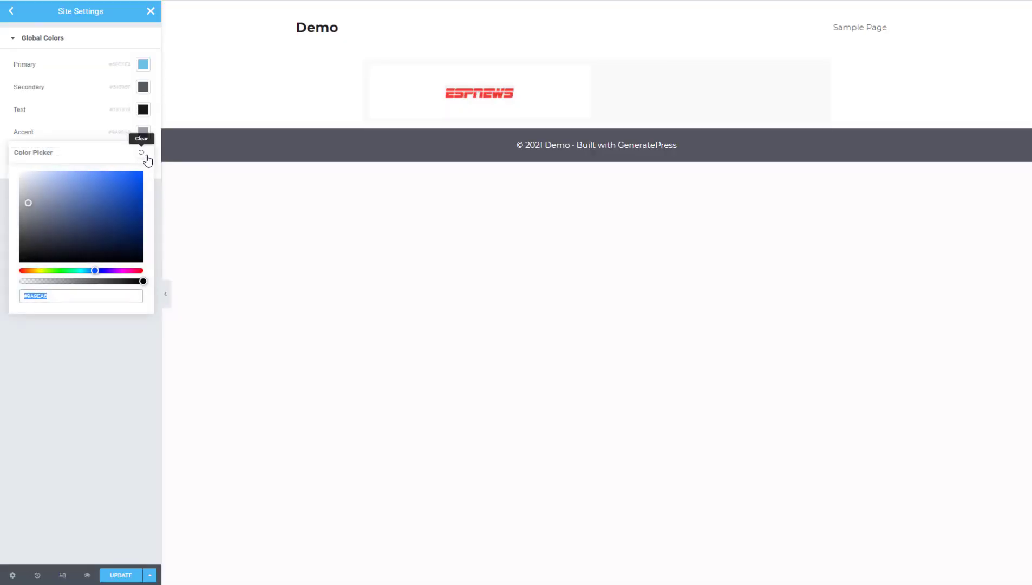
left_click(57, 401)
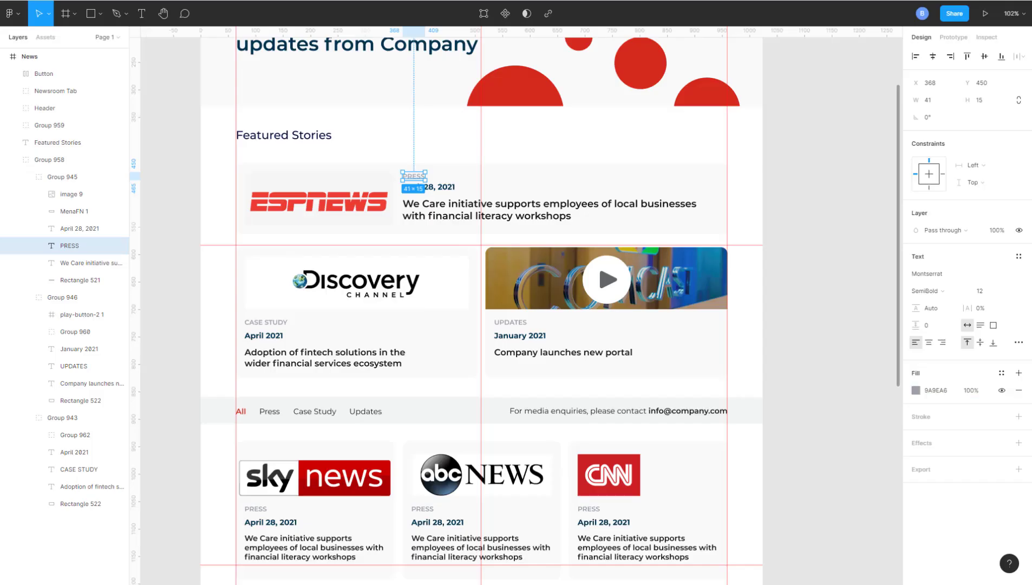
Step: Copy the featured story date's 00344E fill in Figma and add it to Elementor as a global color named Date
left_click(444, 189)
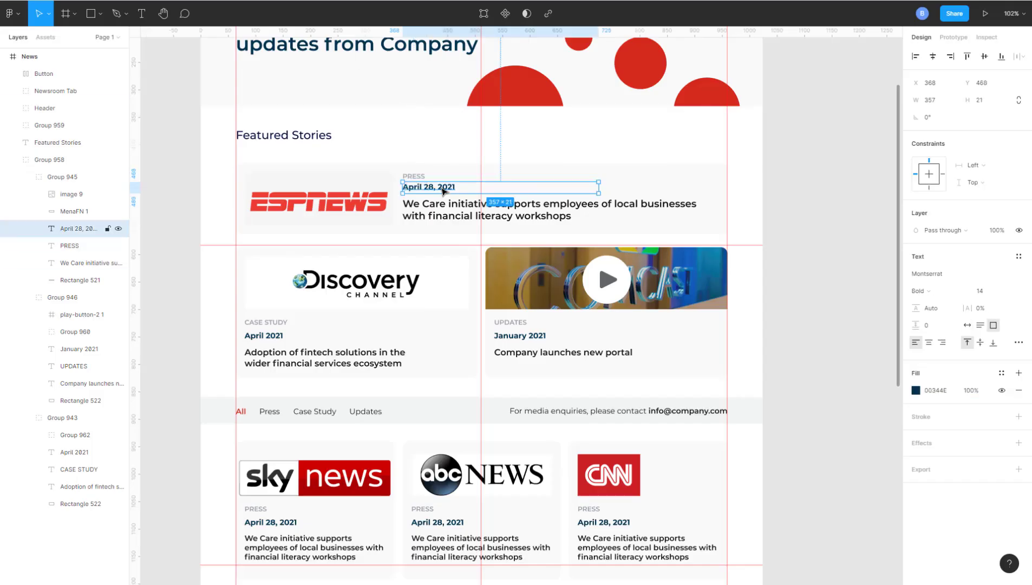
left_click(935, 390)
key("ctrl+c")
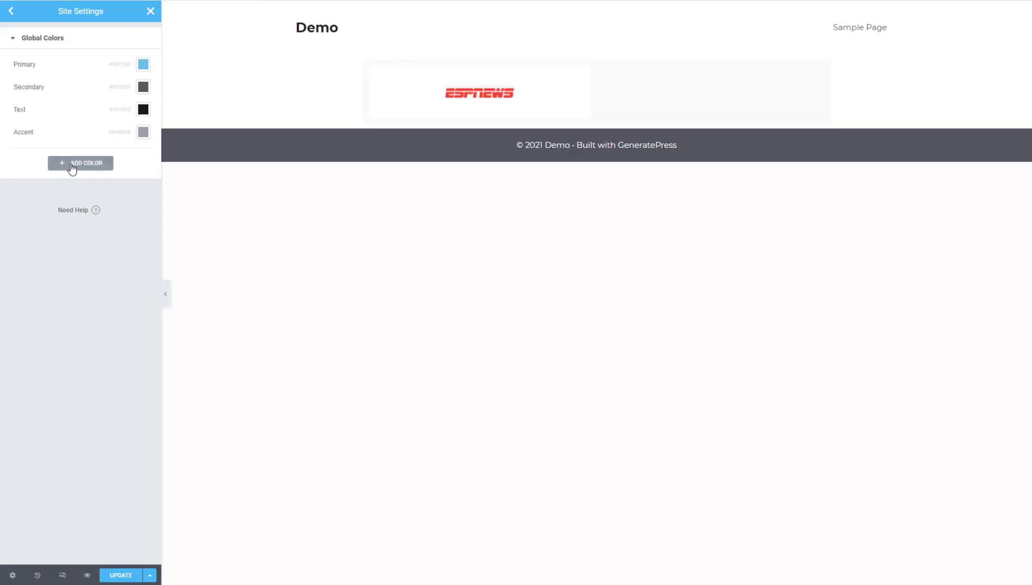
left_click(73, 164)
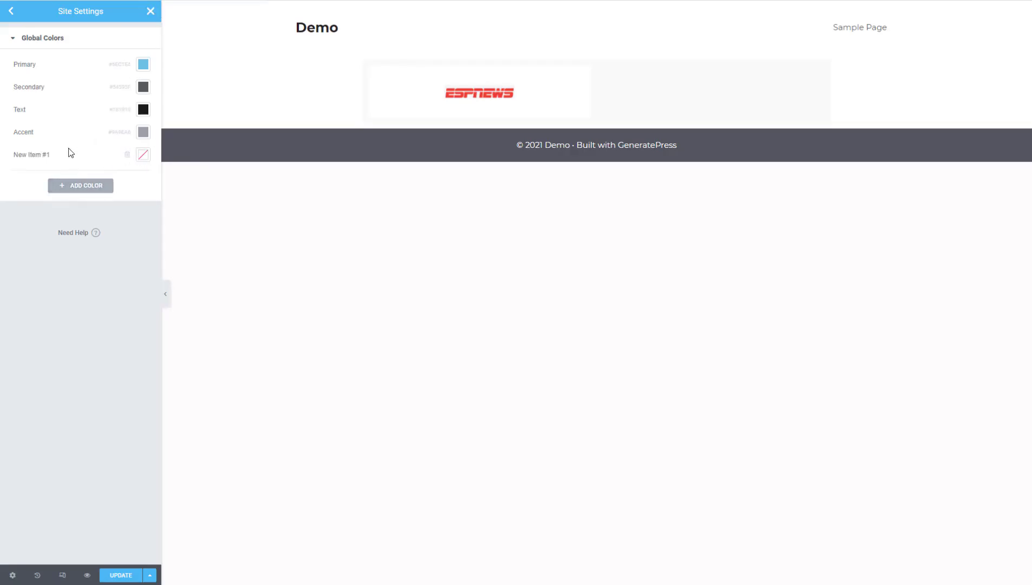
left_click(31, 155)
triple_click(26, 156)
type("Date")
left_click(143, 155)
key("ctrl+v")
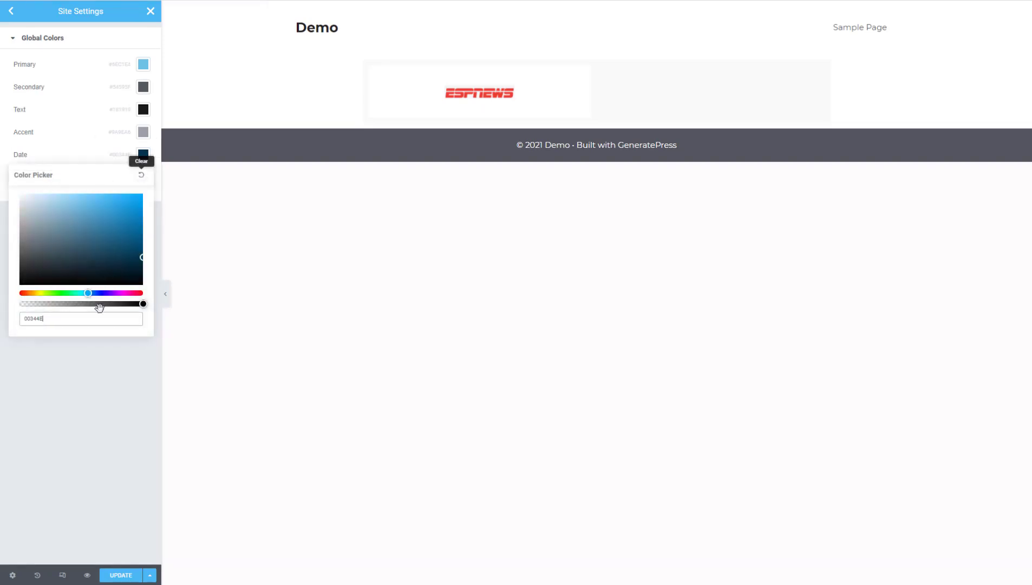
left_click(119, 341)
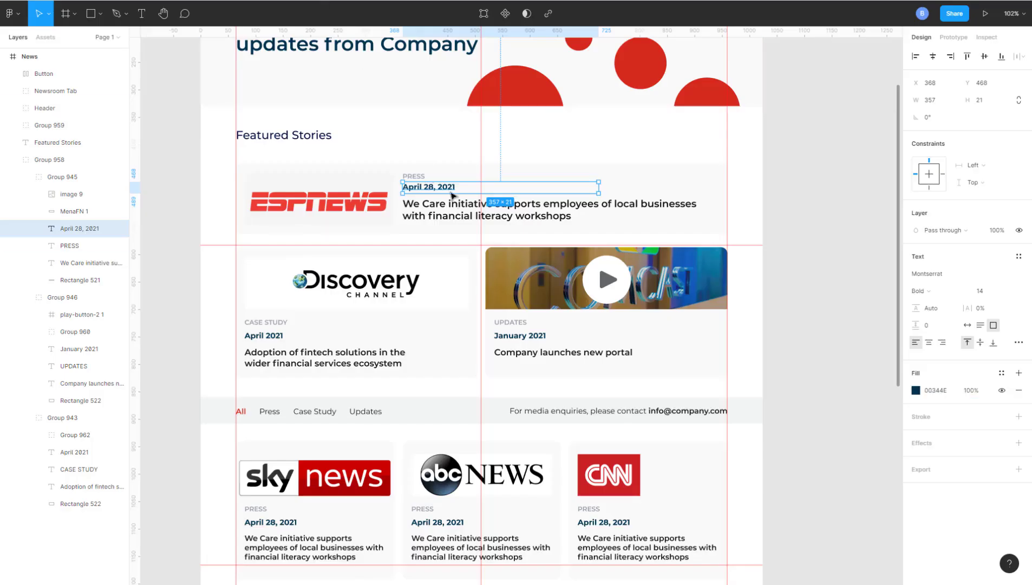
Step: Set Elementor's global Text color to 181919, copied from the fill of the featured story headline in Figma
left_click(456, 209)
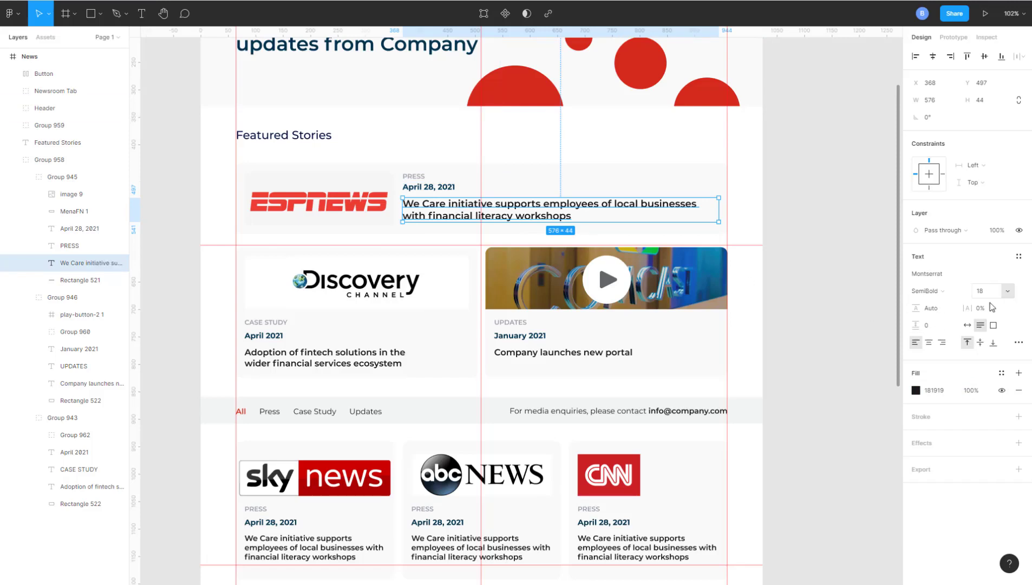
left_click(934, 390)
key("ctrl+c")
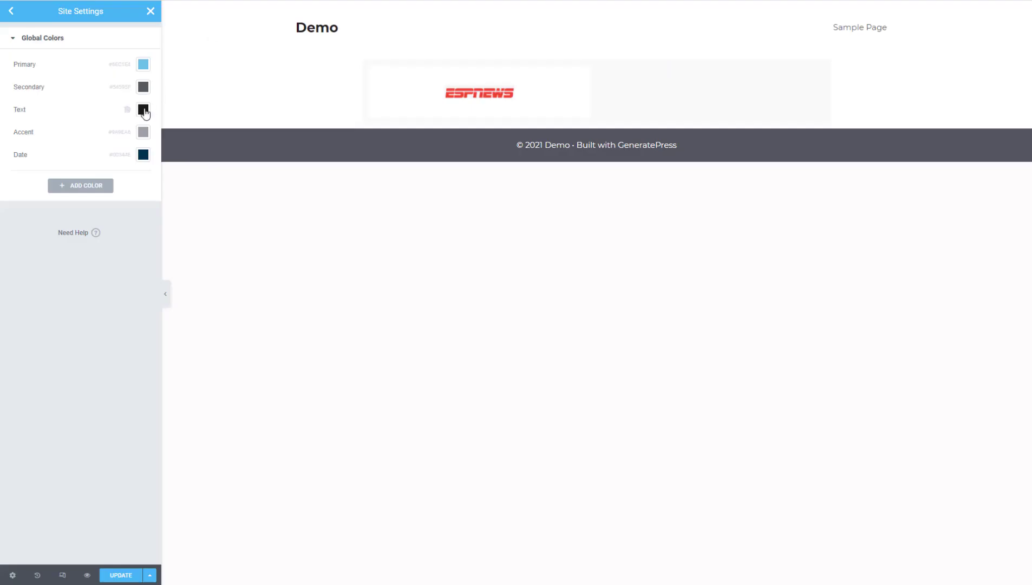
left_click(143, 110)
key("ctrl+v")
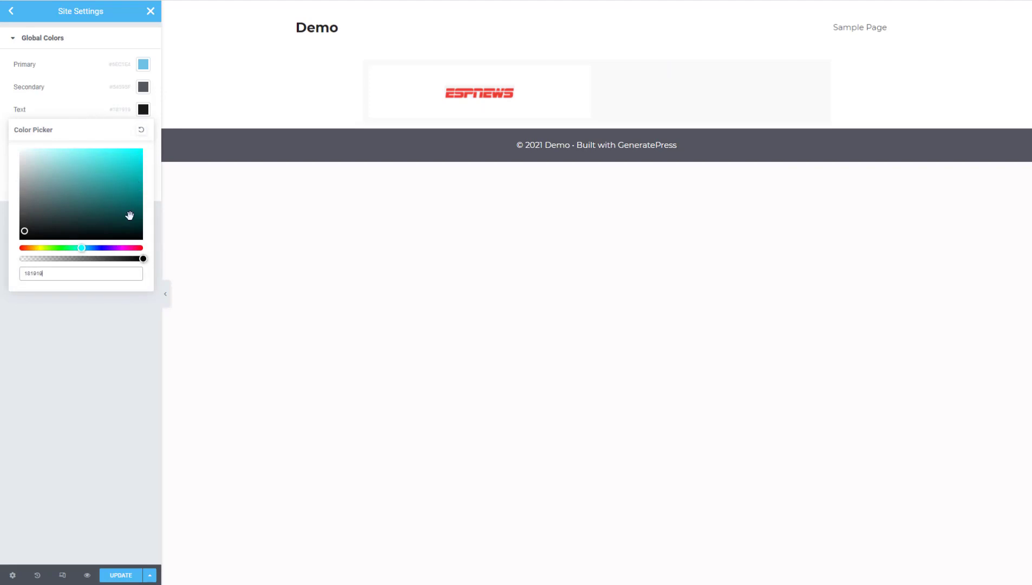
left_click(105, 340)
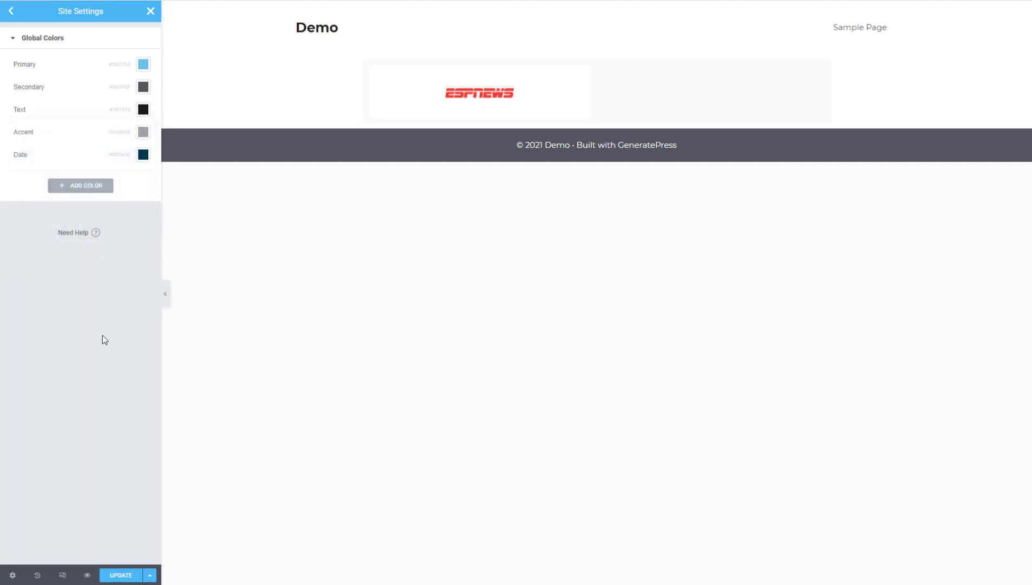
Step: Clear Elementor's global Primary color and update the site settings
left_click(143, 65)
key("BackSpace")
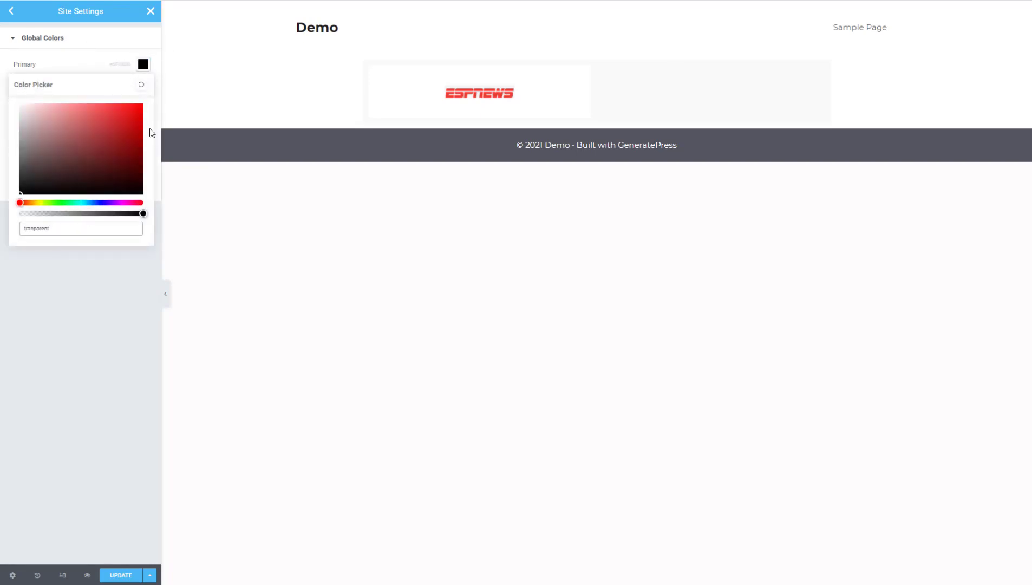
left_click(141, 84)
left_click(100, 310)
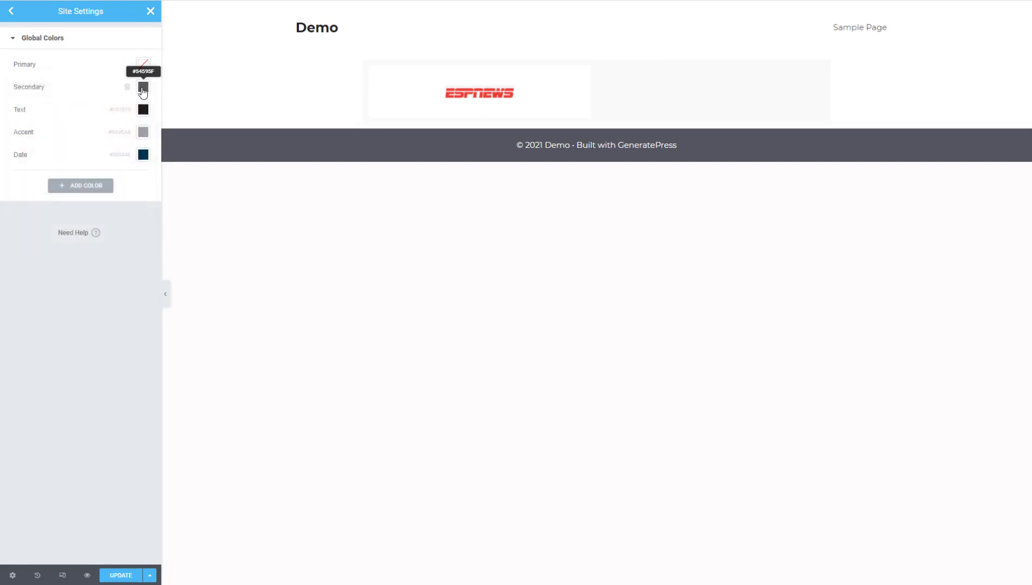
left_click(143, 86)
left_click(90, 344)
left_click(118, 576)
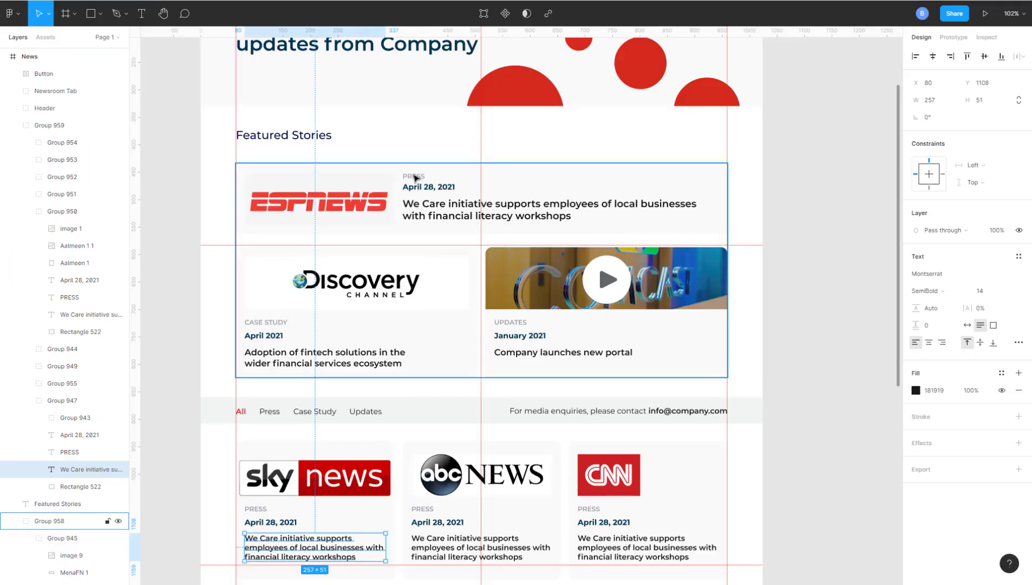
Step: Select the featured story's PRESS label in Figma, and add a Heading with HTML tag p to Elementor's empty column beside the logo
double_click(414, 178)
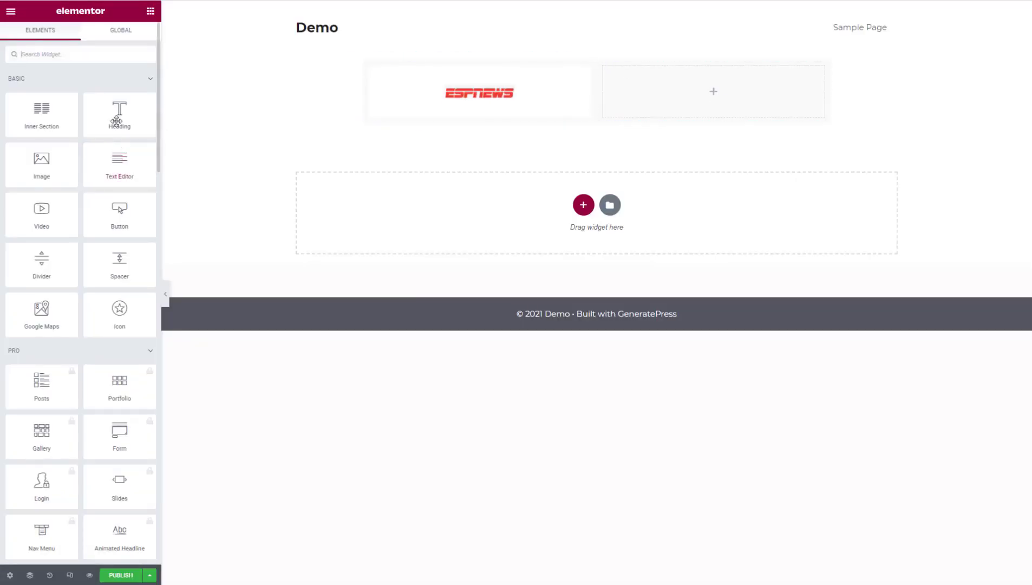
left_click_drag(117, 108, 675, 81)
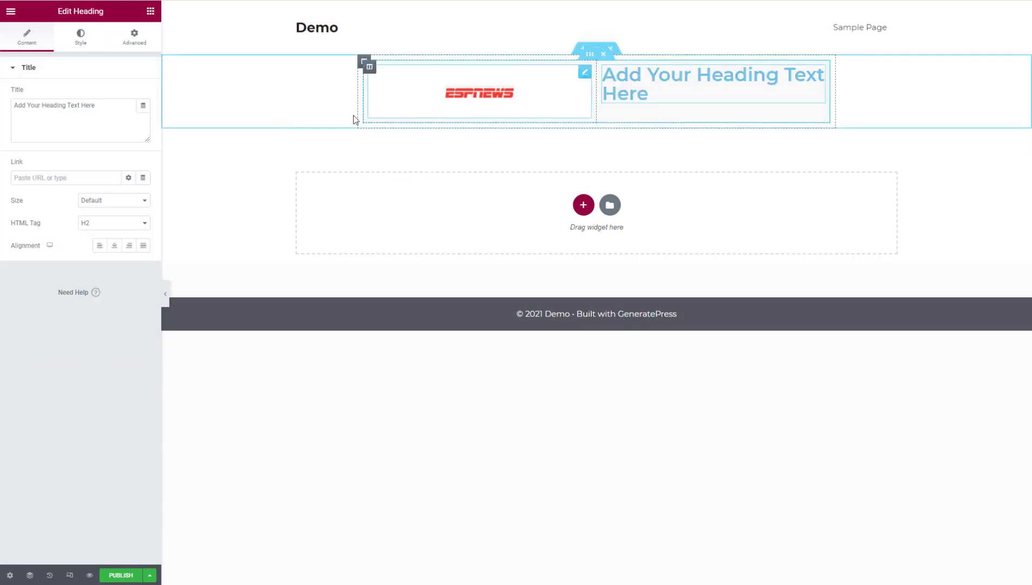
left_click(101, 225)
left_click(88, 299)
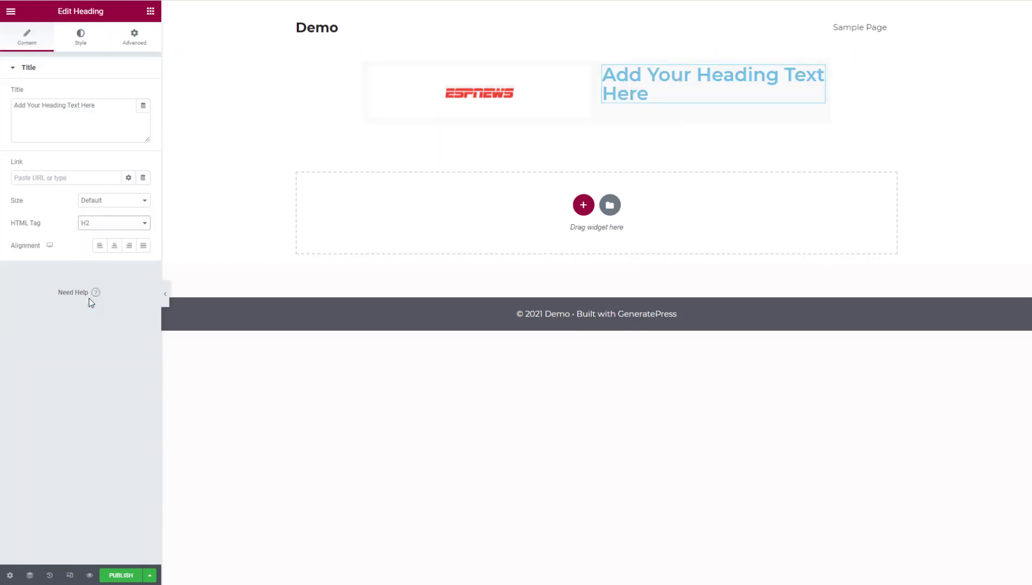
Step: Replace the new heading's placeholder title with Press
left_click(105, 108)
key("ctrl+a")
type("PRESS")
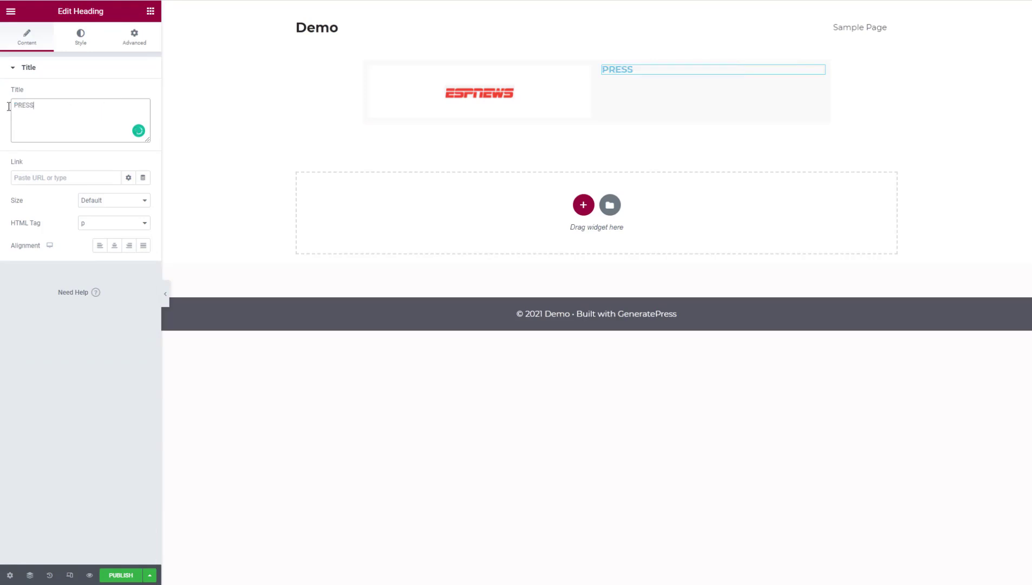
key("ctrl+a")
type("Press")
Step: Apply the global Accent color to the Press heading's text
left_click(81, 38)
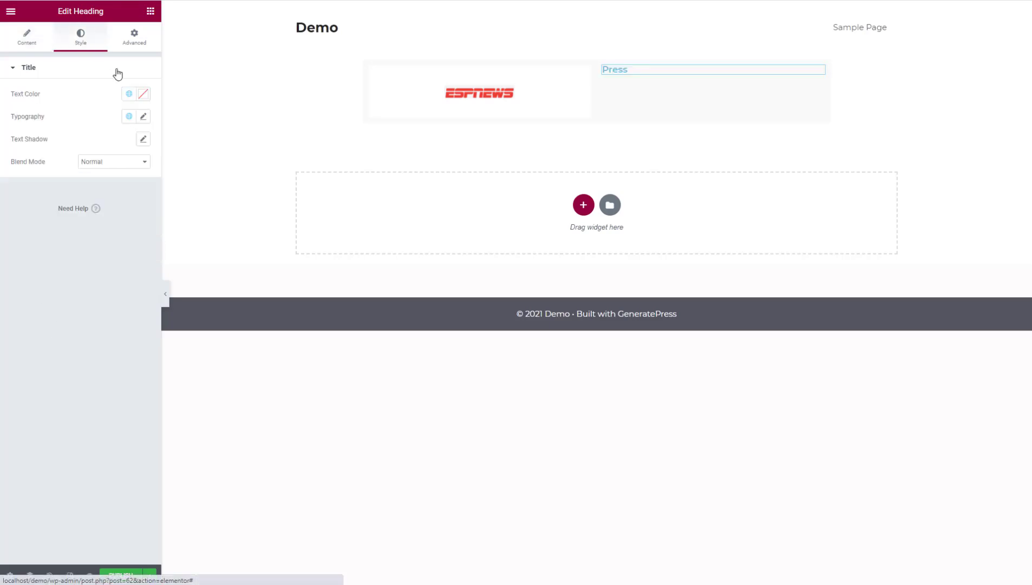
left_click(128, 94)
left_click(46, 165)
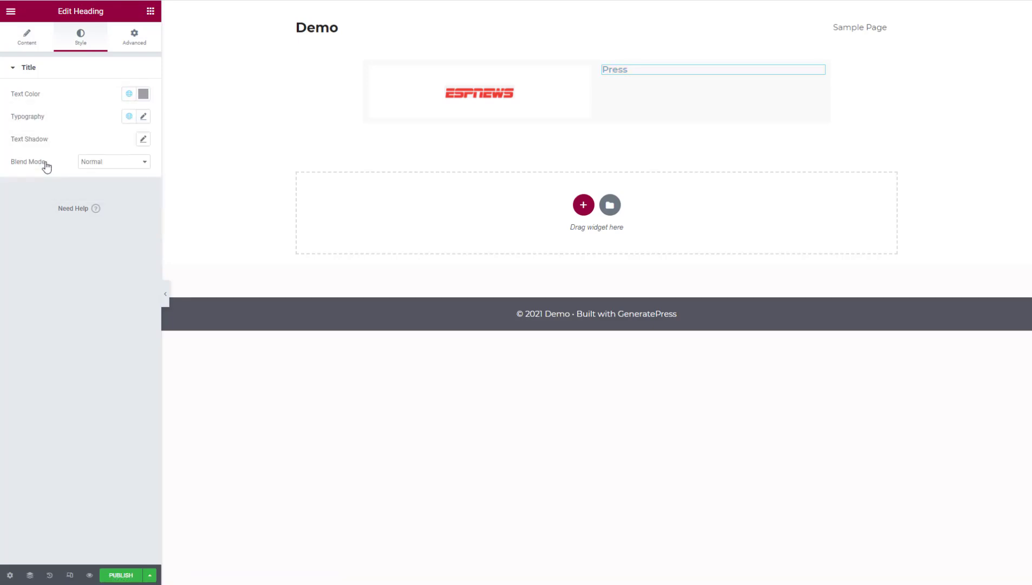
Step: Set the Press heading's typography to 12 px with an Uppercase transform
left_click(143, 116)
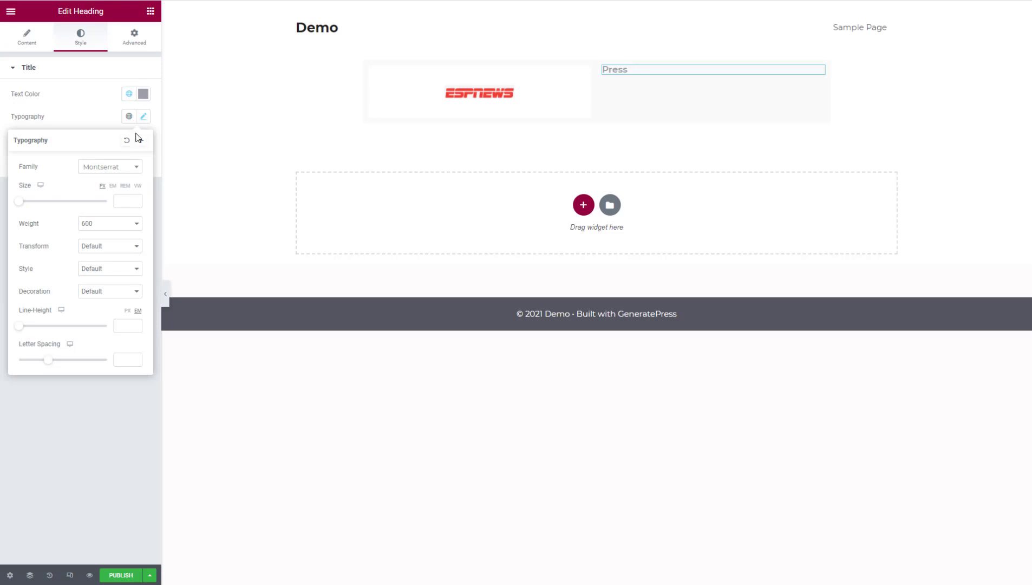
left_click(120, 200)
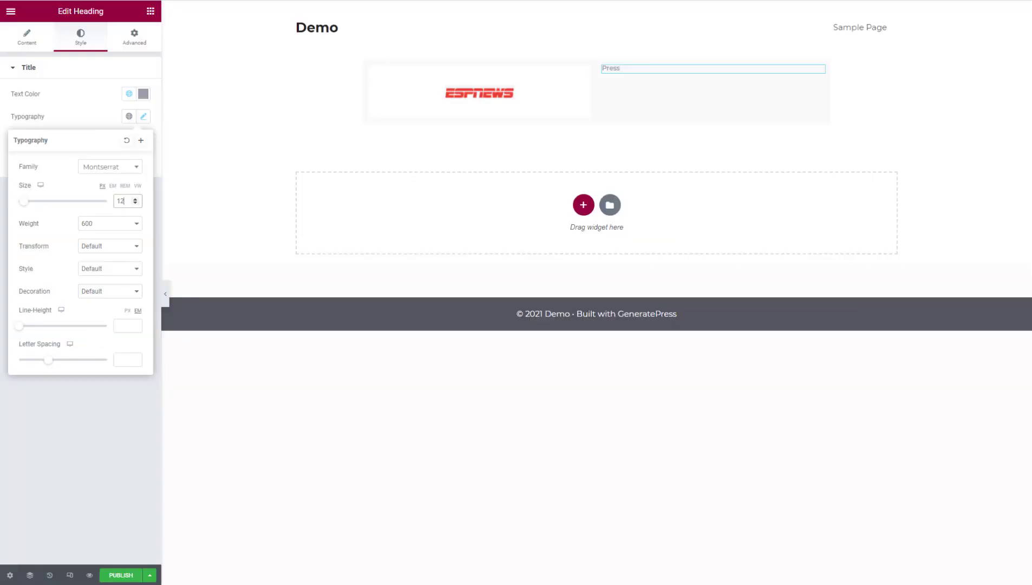
left_click(127, 225)
left_click(127, 225)
left_click(103, 248)
left_click(102, 266)
left_click(74, 445)
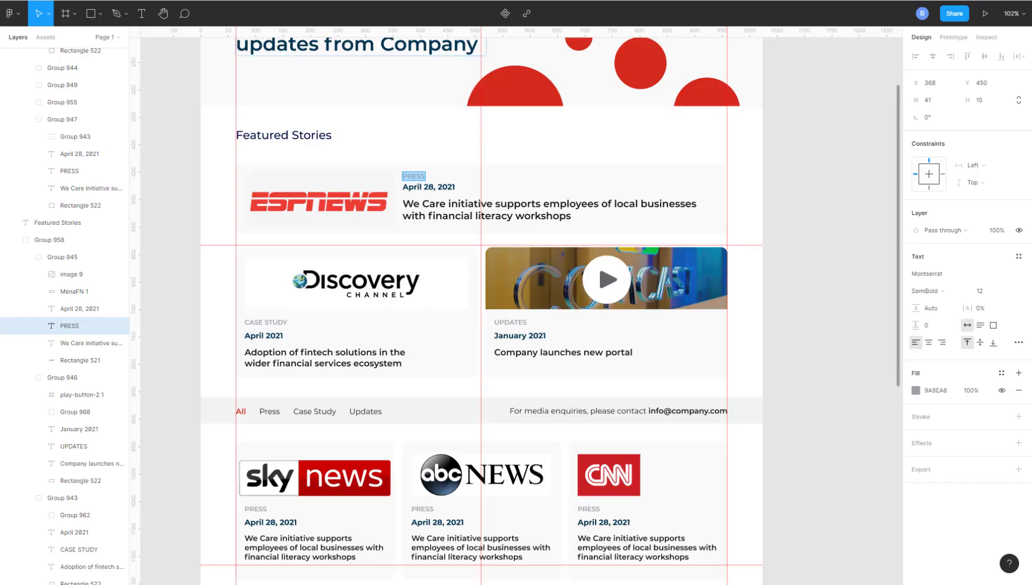
Step: Select the featured story date in Figma, and duplicate the Press heading in Elementor with the title April 28, 2021
left_click(442, 189)
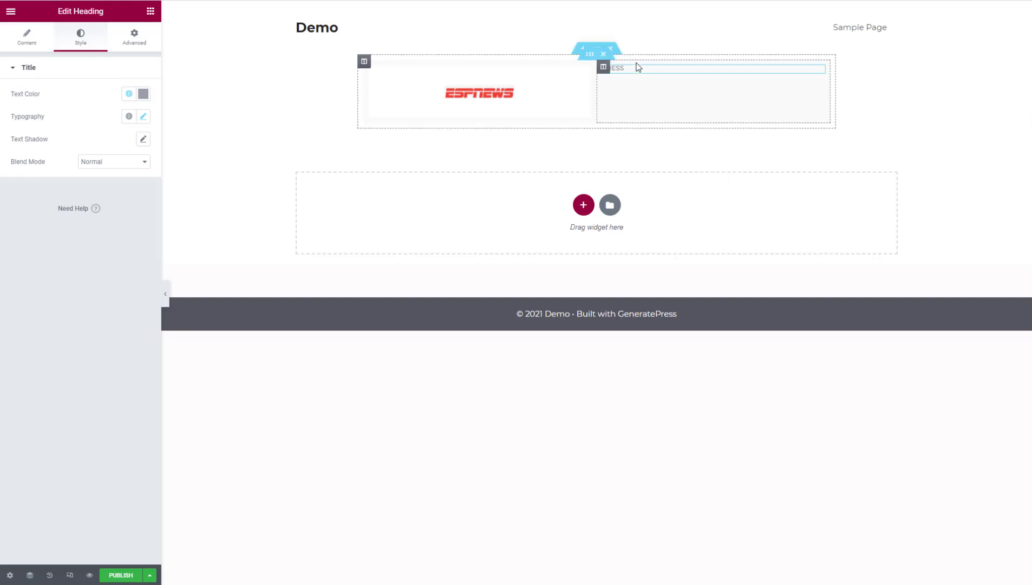
right_click(638, 70)
left_click(666, 96)
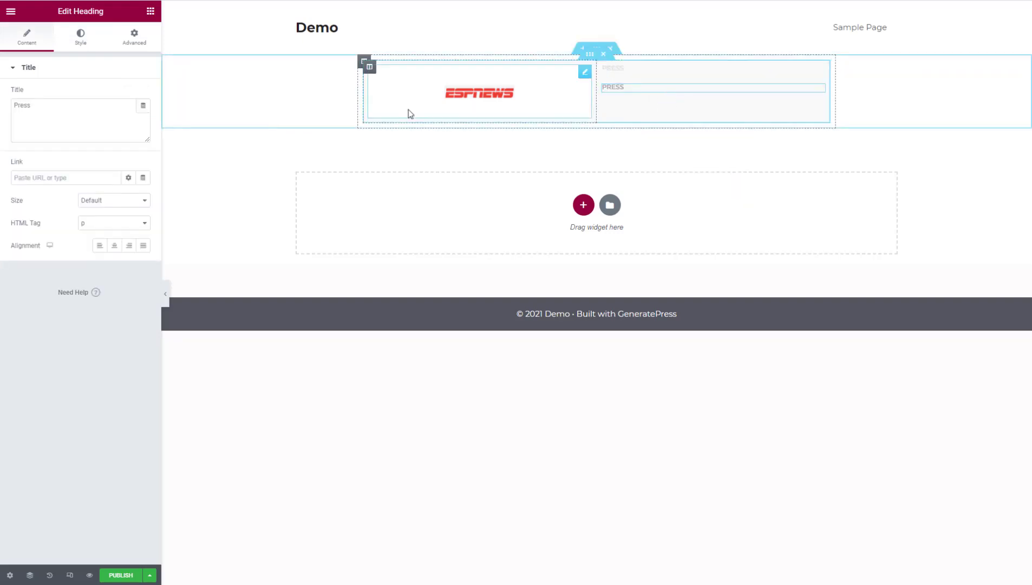
left_click(65, 119)
key("ctrl+a")
type("April 28, 2021")
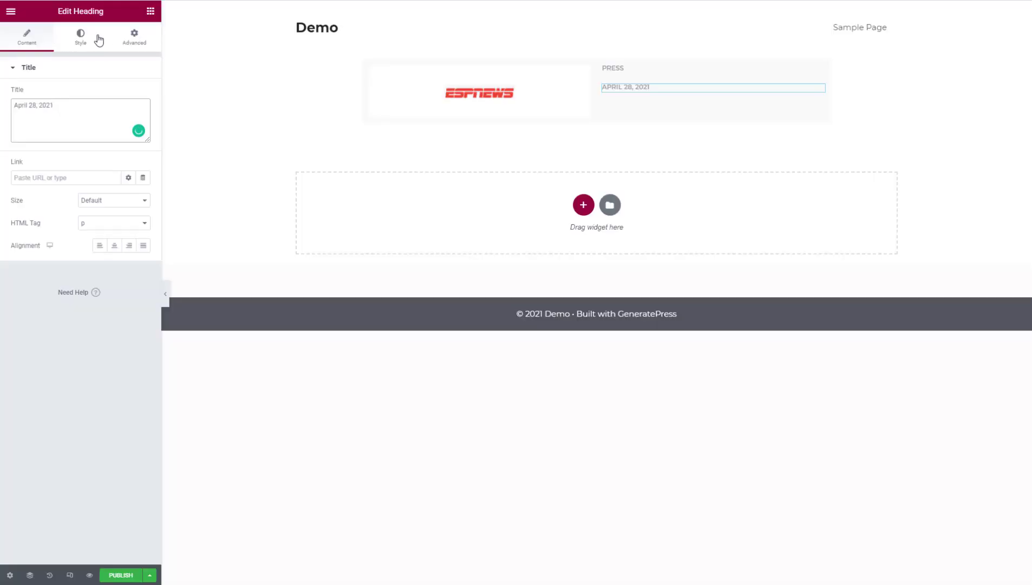
Step: Set the date heading's typography to 14 px, Bold weight and Default transform
left_click(83, 34)
left_click(143, 117)
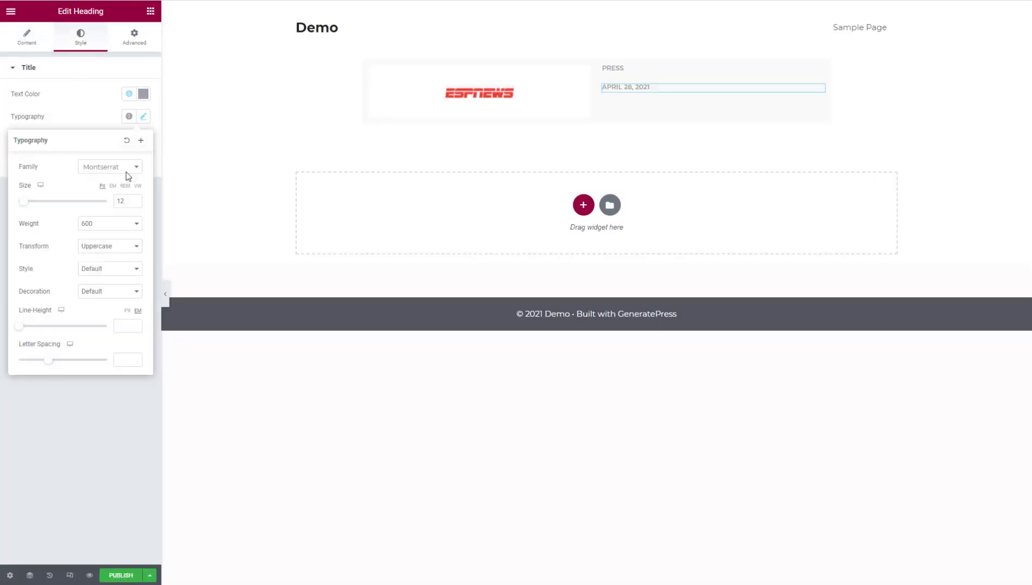
left_click(118, 222)
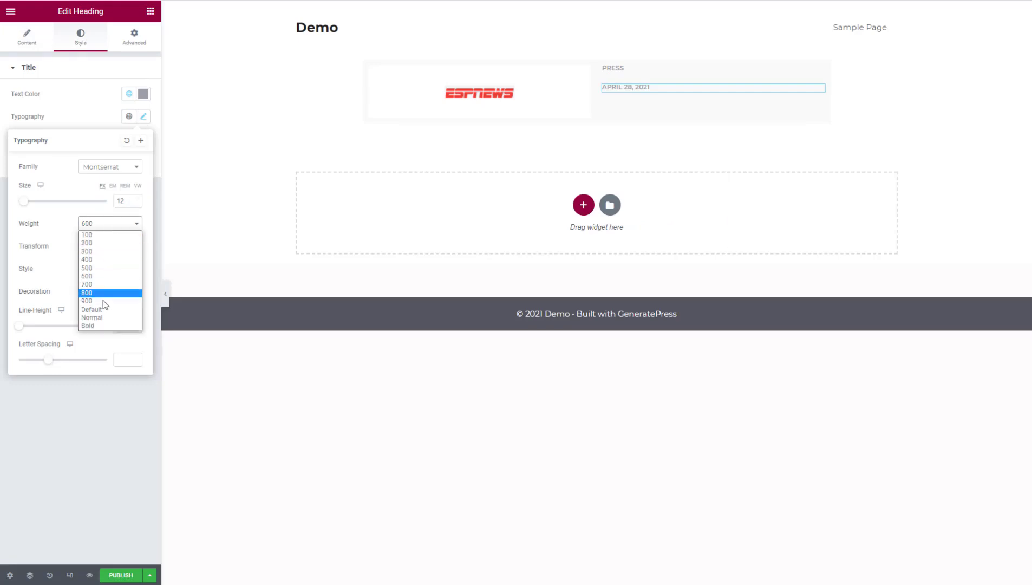
left_click(98, 325)
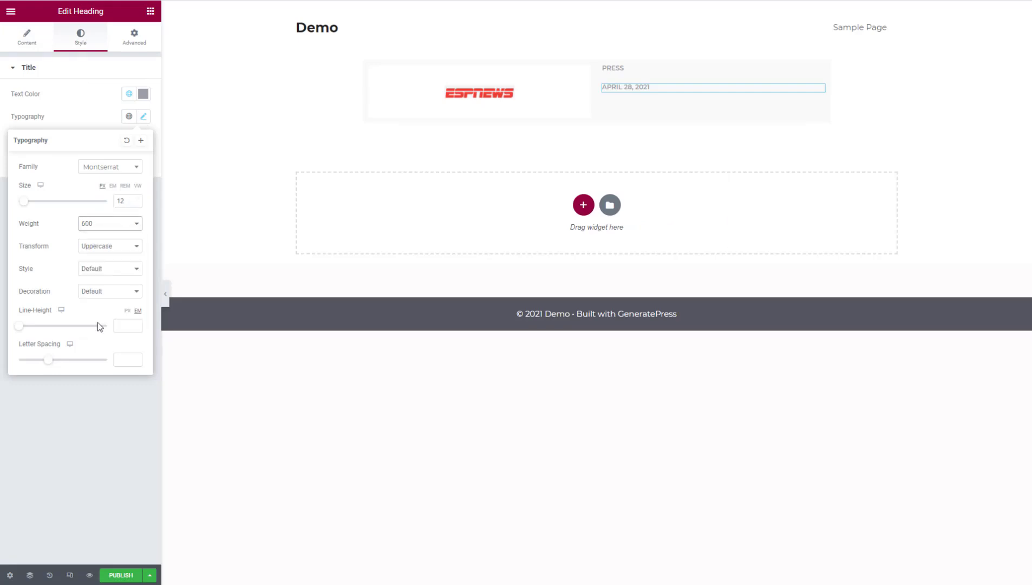
left_click(135, 199)
left_click(136, 199)
left_click(118, 247)
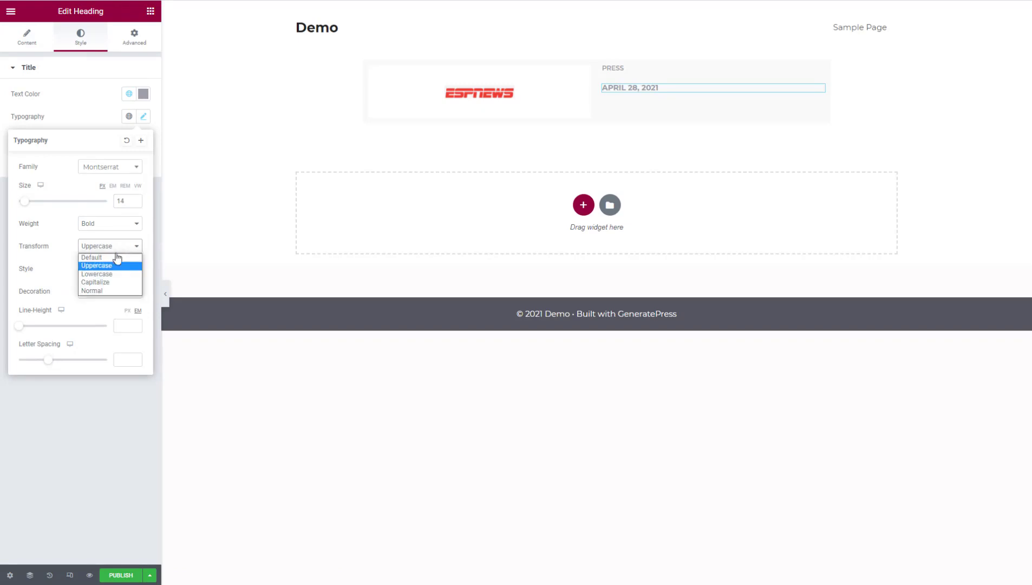
left_click(114, 257)
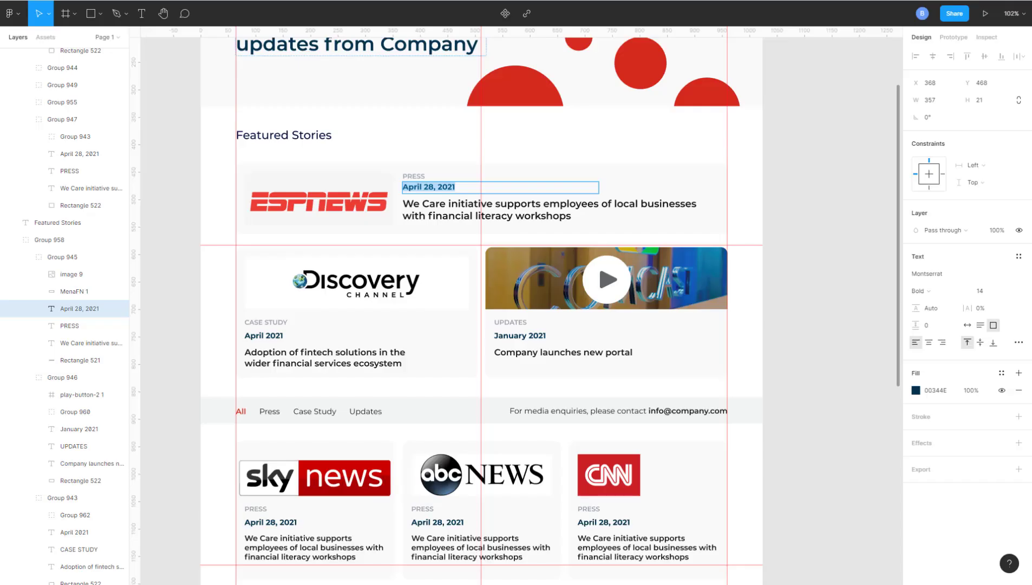
Step: Duplicate the date heading and replace its title with the "We Care initiative supports employees of local businesses with financial literacy workshops" headline copied from Figma
double_click(526, 206)
key("ctrl+c")
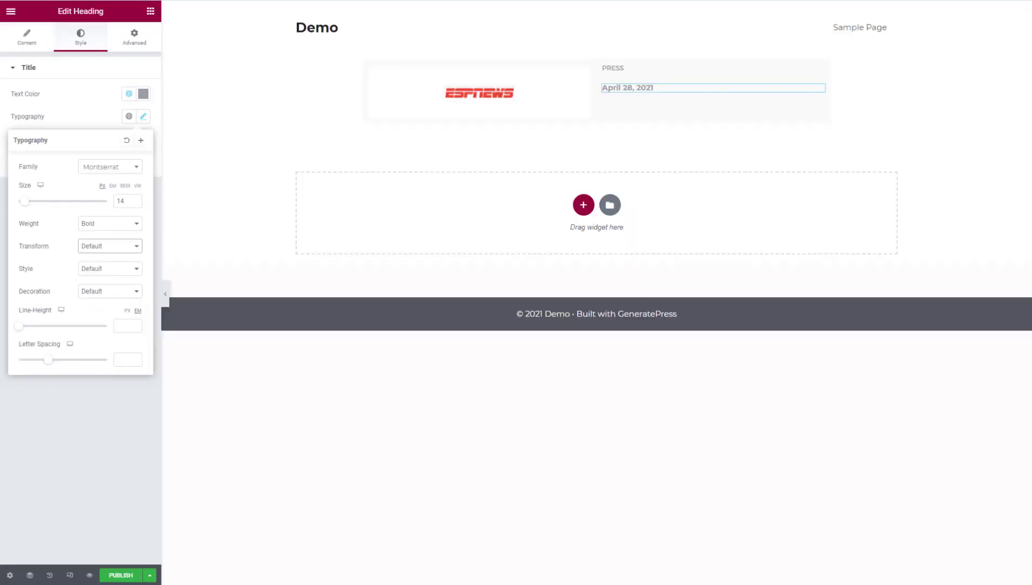
right_click(648, 89)
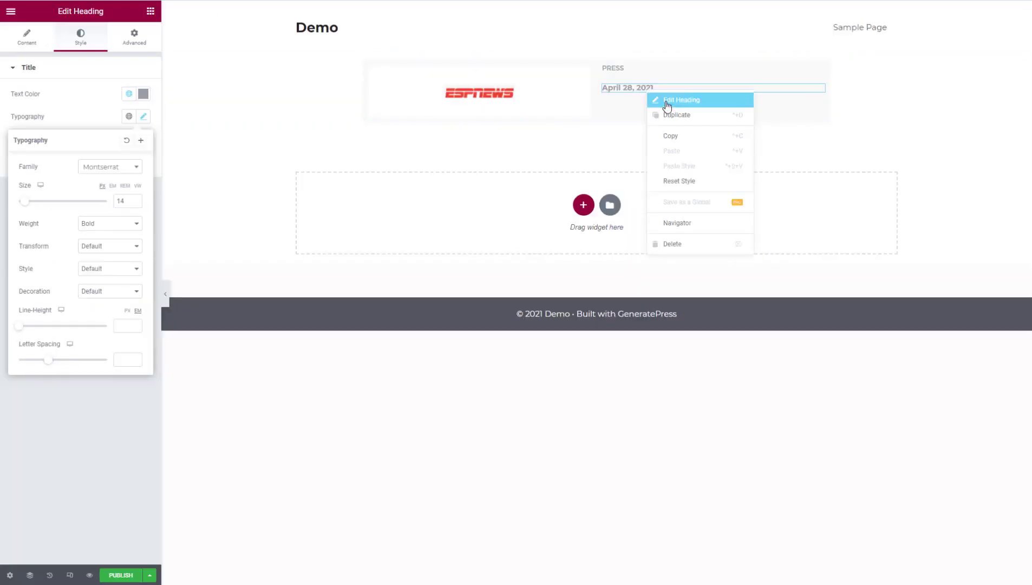
left_click(672, 117)
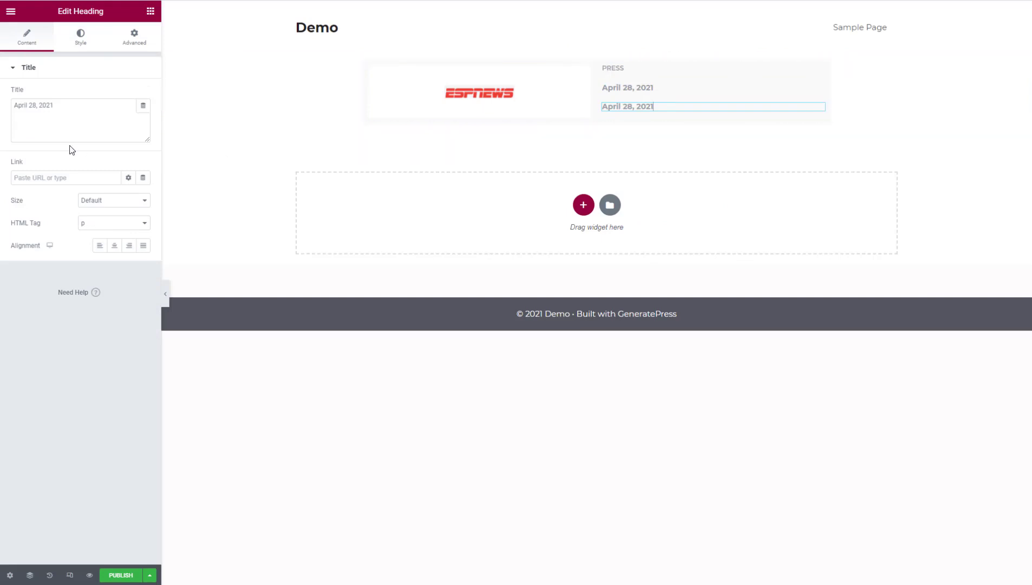
triple_click(73, 116)
key("ctrl+v")
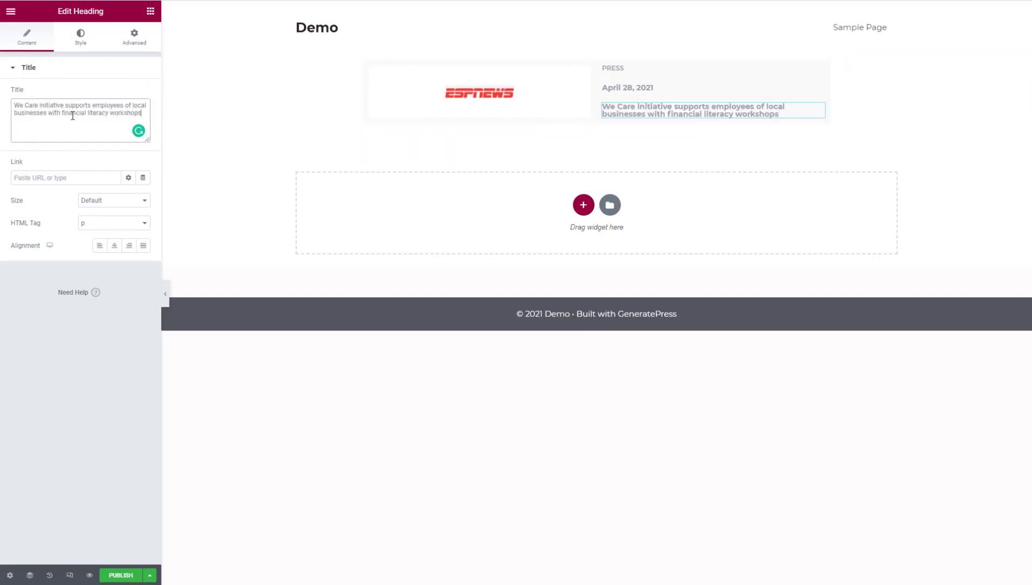
Step: Set the We Care headline's typography to 18 px size and 600 weight
left_click(80, 37)
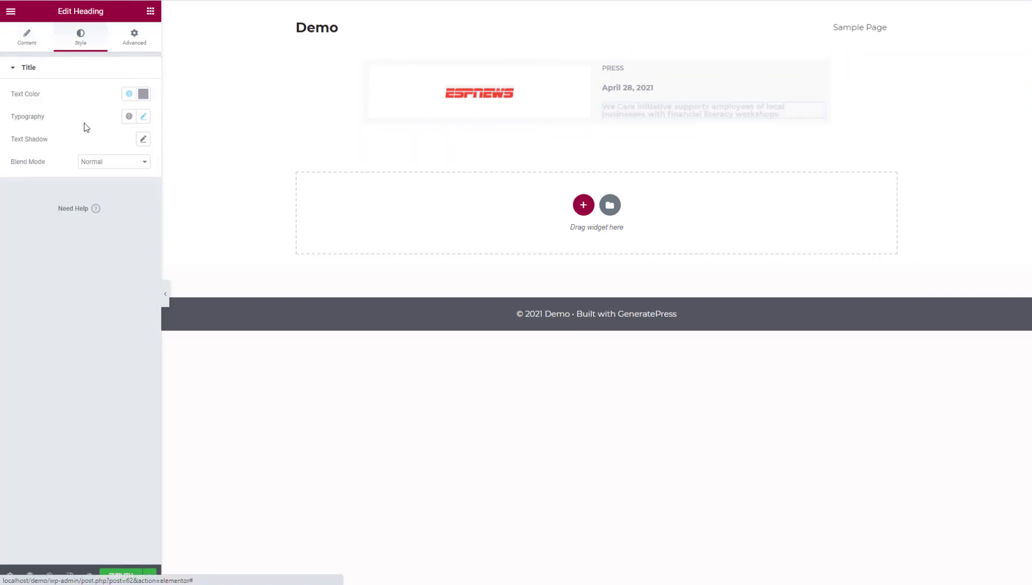
left_click(143, 116)
left_click(136, 199)
left_click(136, 198)
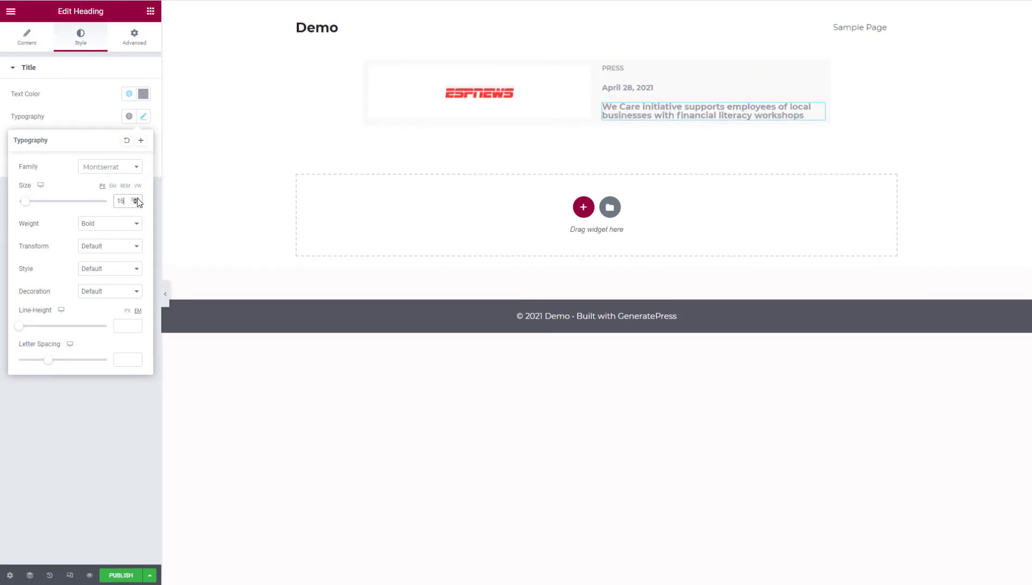
left_click(136, 198)
left_click(136, 199)
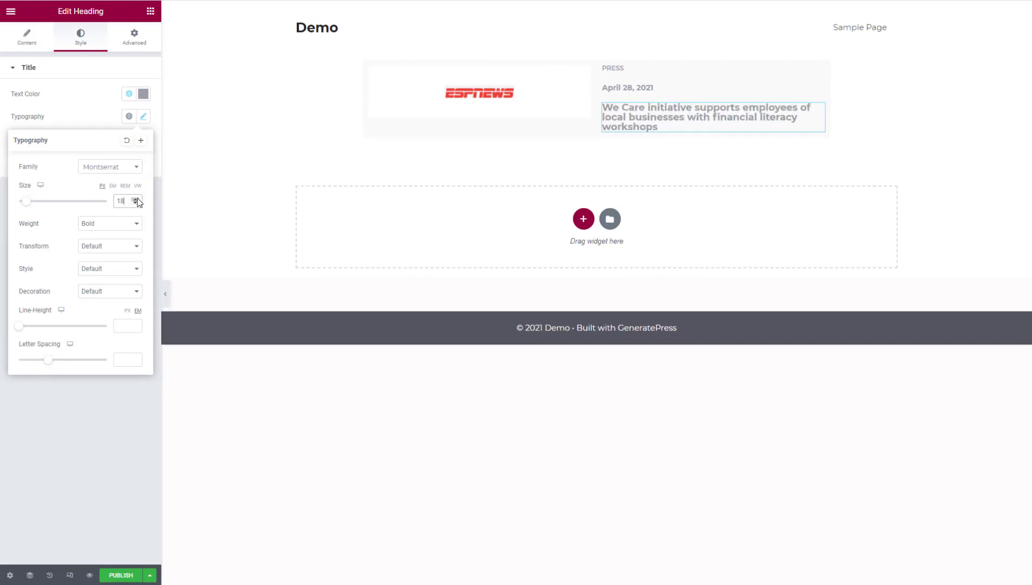
left_click(138, 223)
left_click(101, 275)
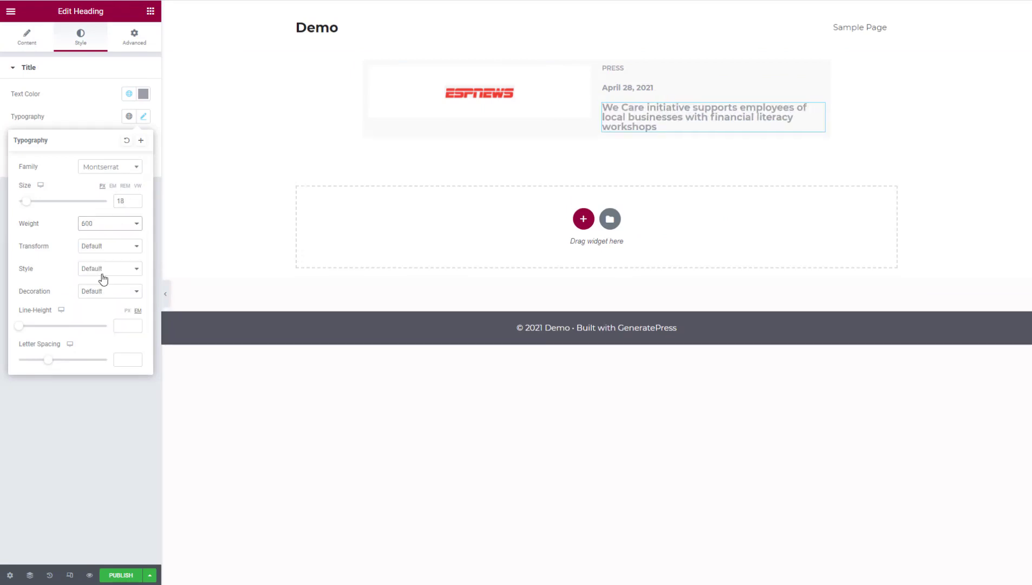
left_click(86, 430)
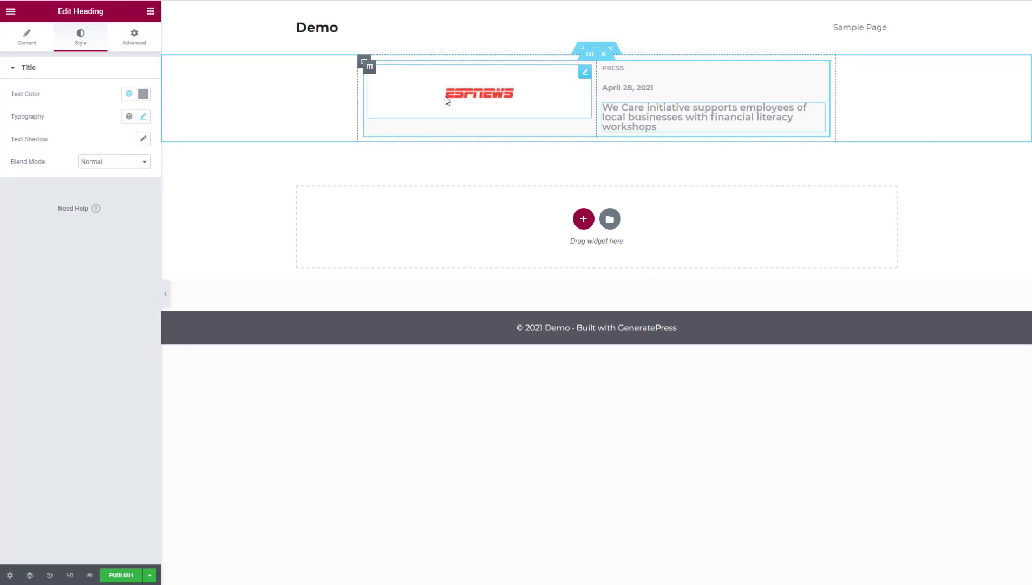
Step: Set the logo column's width to 30% and the inner section's vertical alignment to Middle
left_click(369, 67)
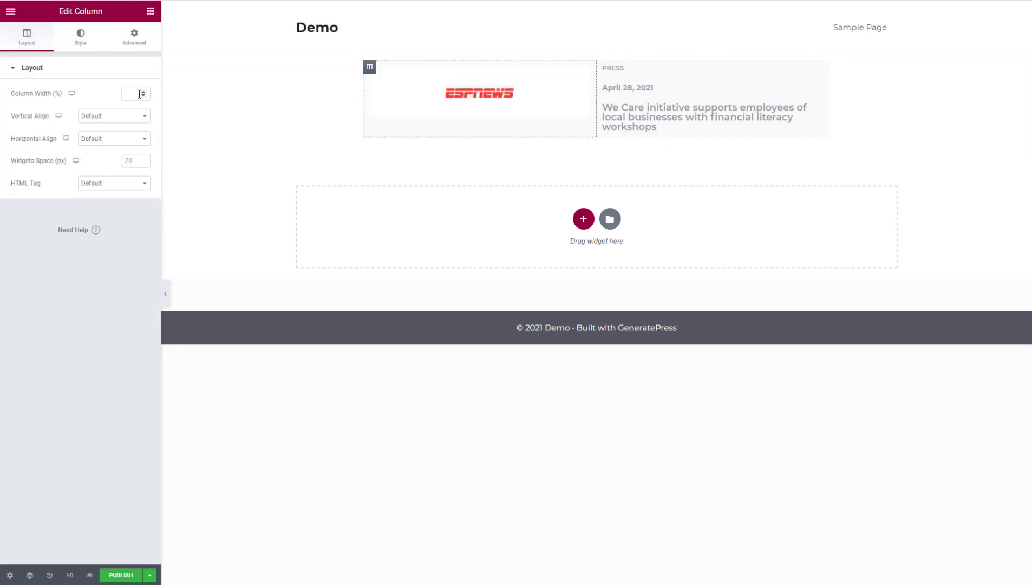
type("30")
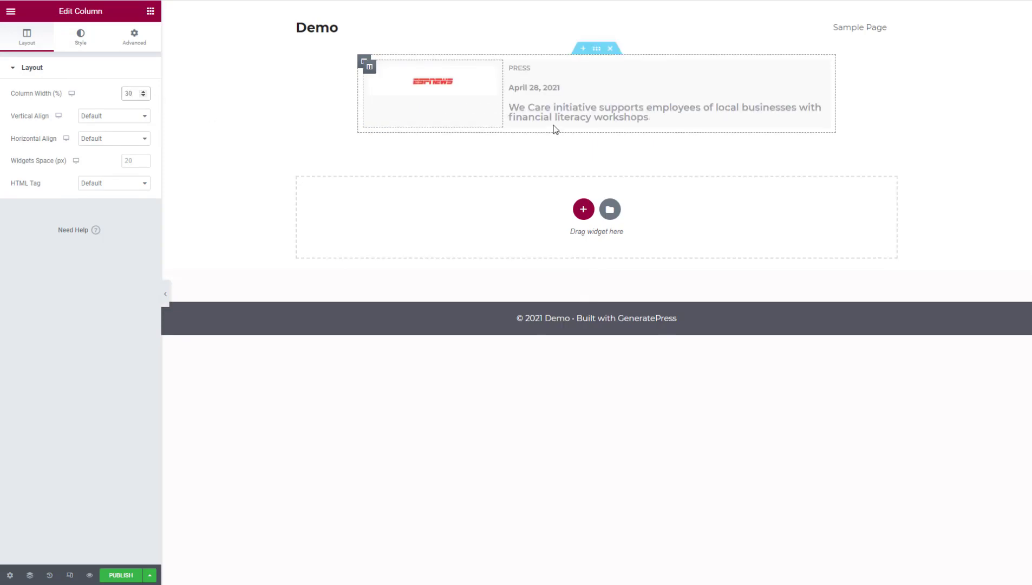
left_click(590, 58)
left_click(29, 44)
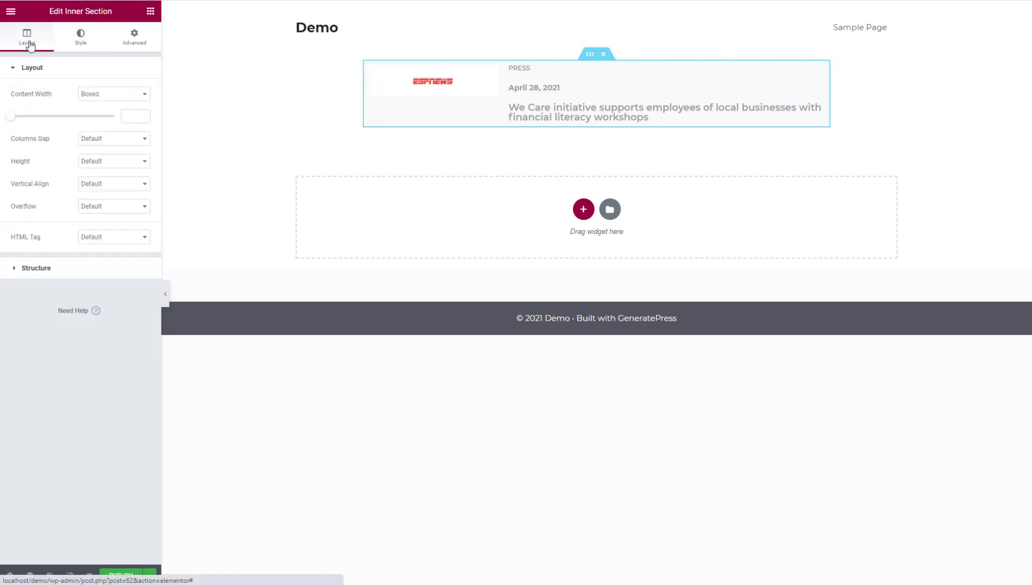
left_click(111, 184)
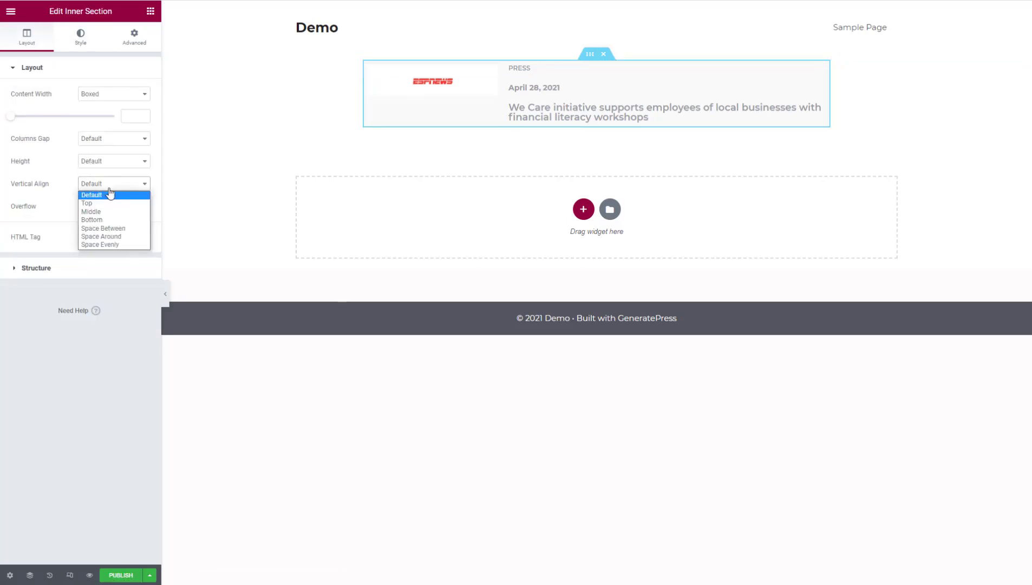
left_click(107, 212)
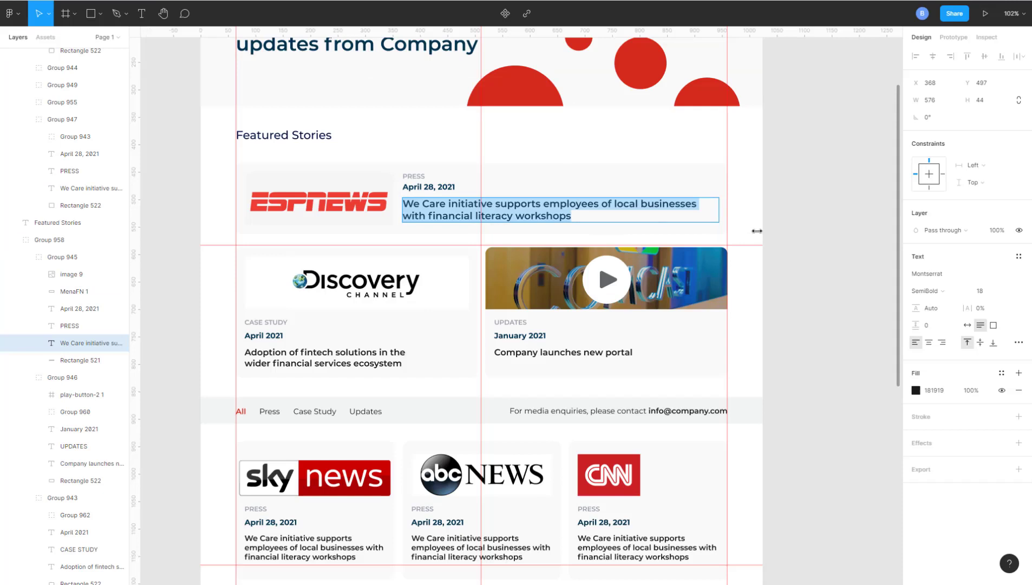
key("Escape")
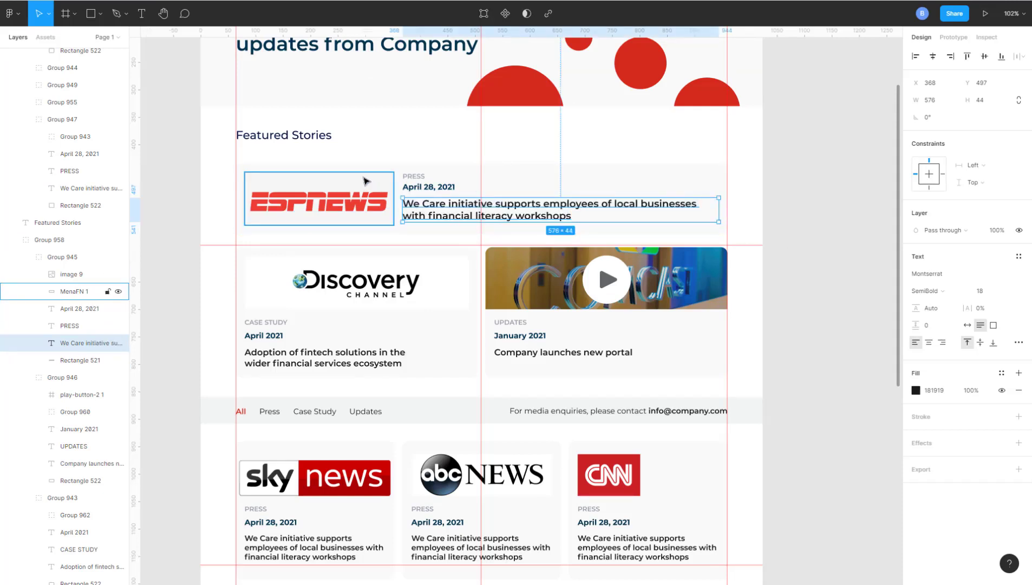
Step: Check the PRESS label's spacing in the Figma card and set the text column's widgets space to 0 px in Elementor
left_click(415, 178)
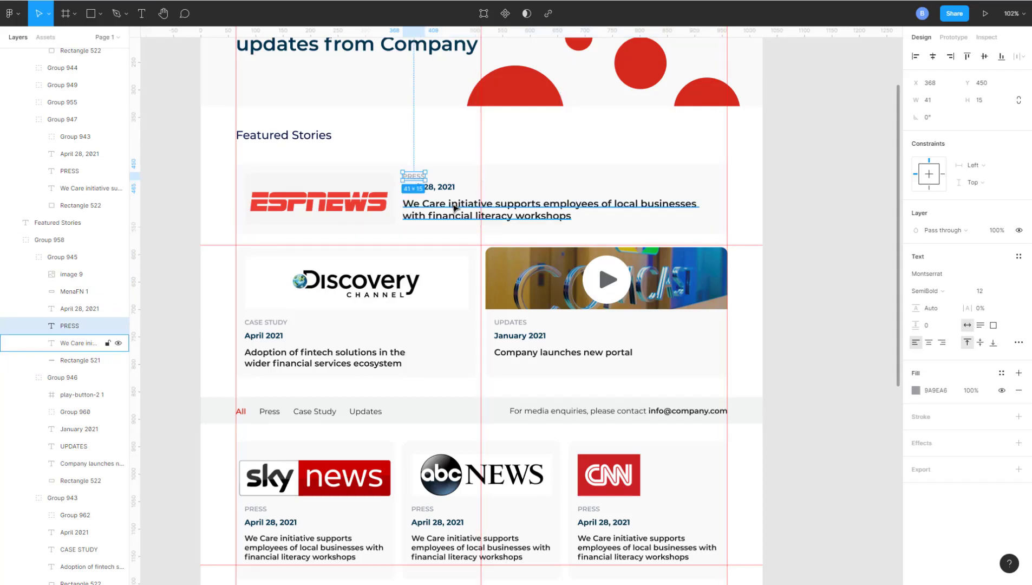
scroll(454, 207, "up", 3)
scroll(454, 207, "up", 1)
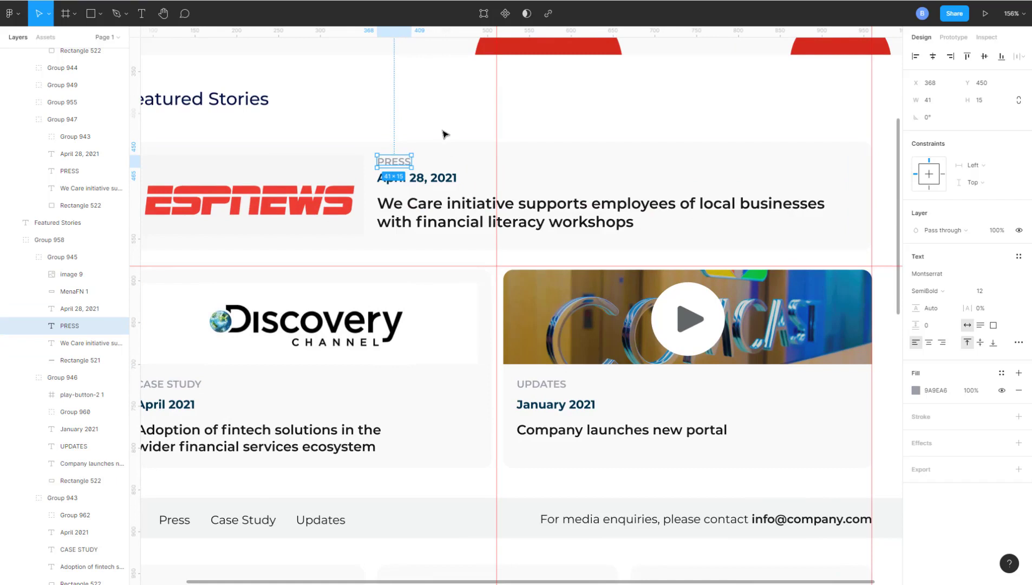
key("alt")
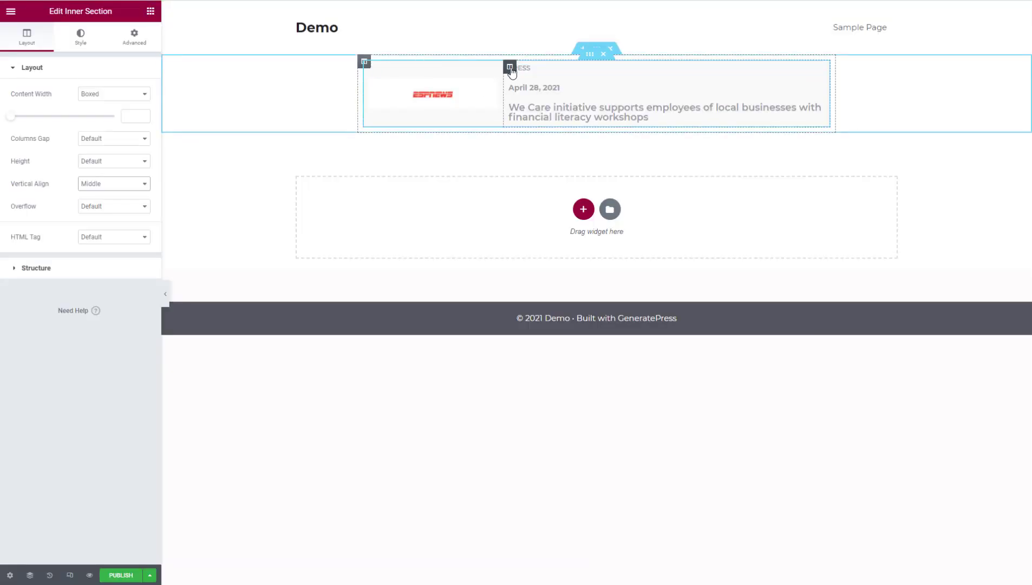
left_click(510, 69)
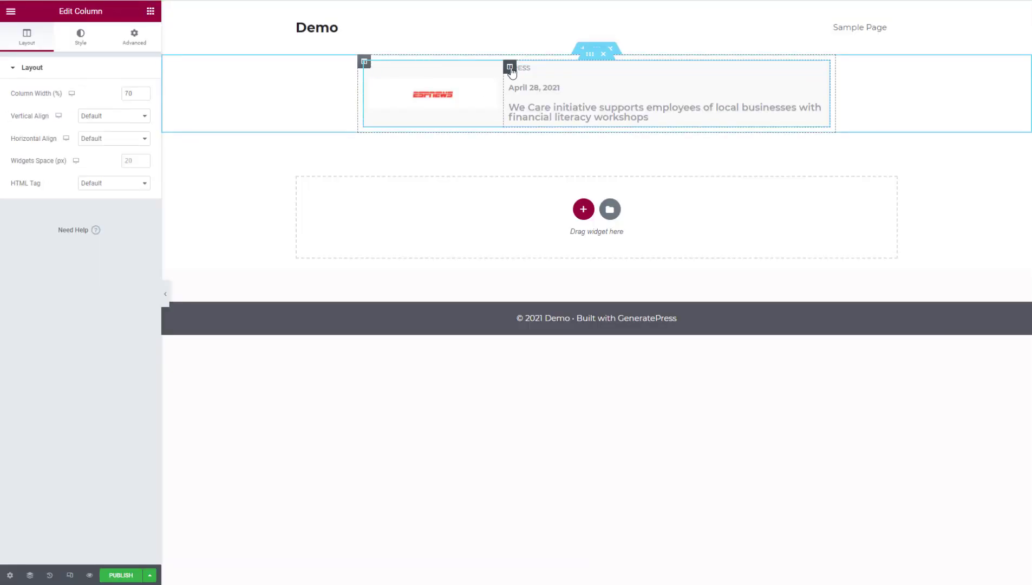
left_click(128, 161)
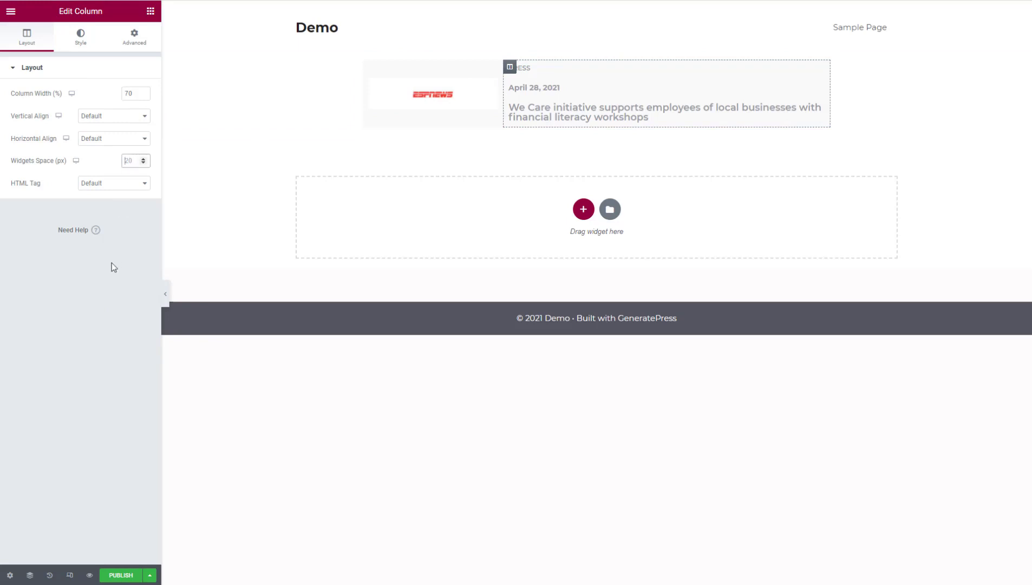
type("0")
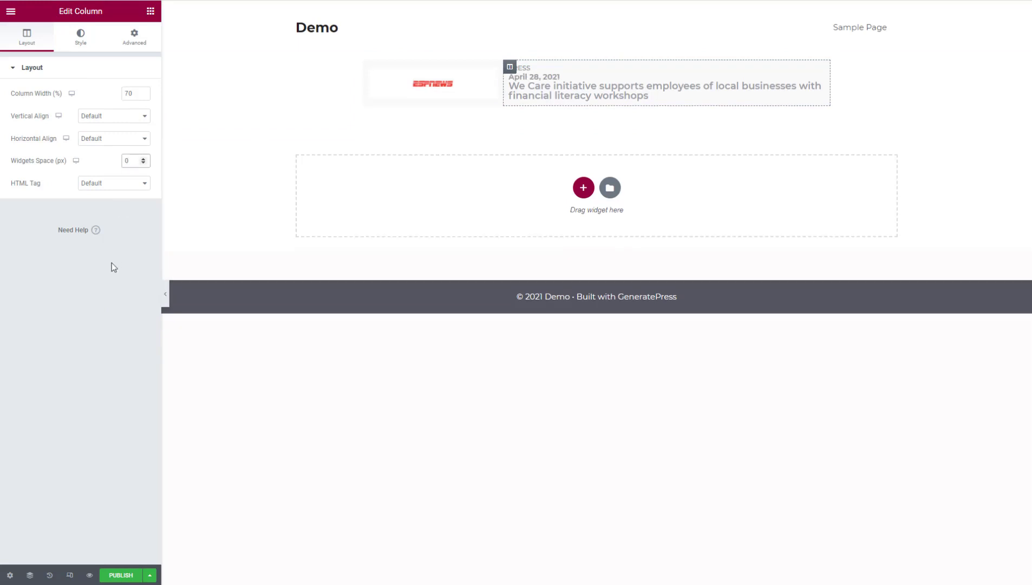
Step: Unlink the date heading's margin values and give it a small top margin
left_click(531, 69)
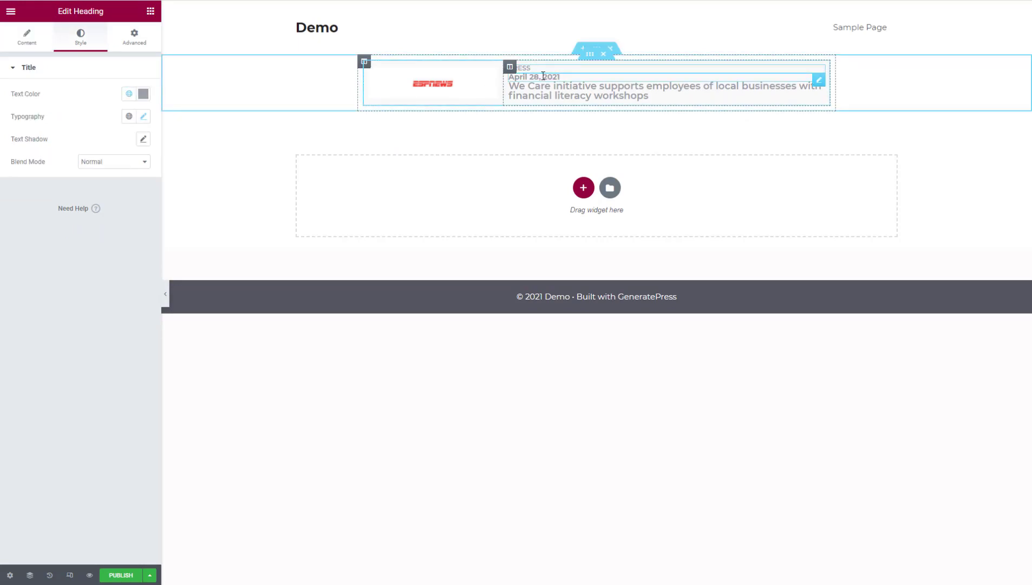
left_click(142, 40)
left_click(136, 106)
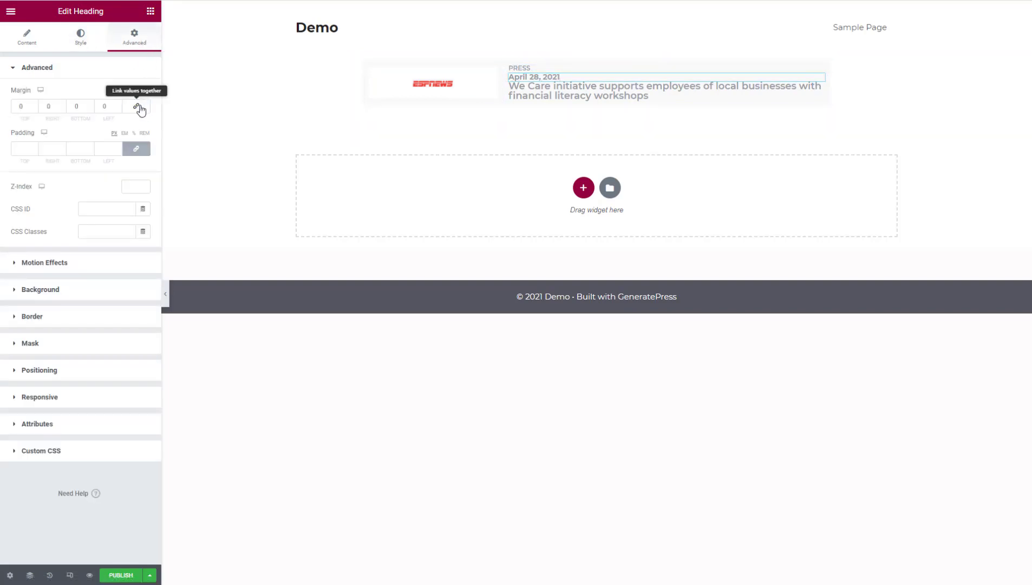
left_click(21, 106)
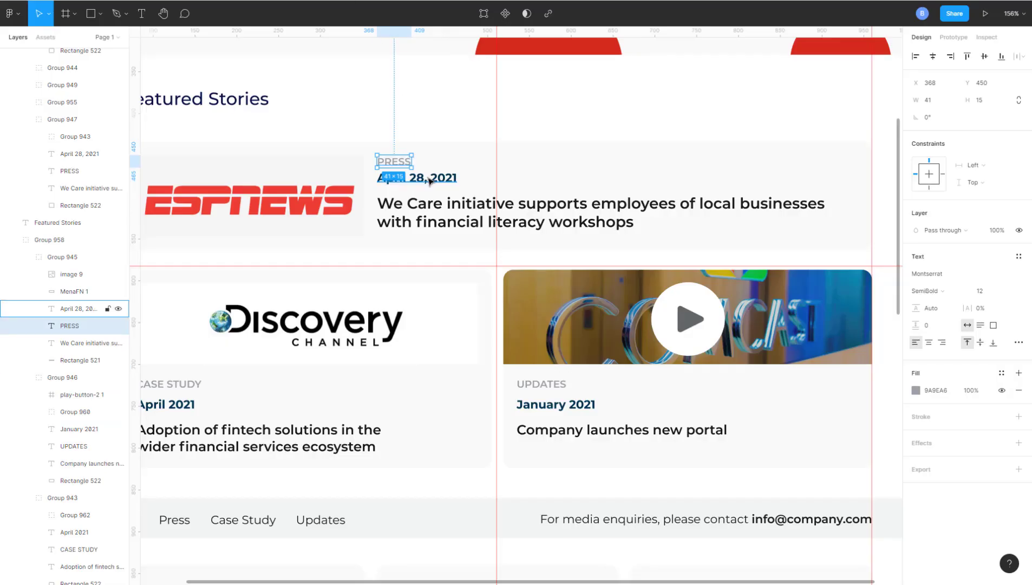
Step: Set the We Care headline's top margin to 8 px, using the gap below the date in Figma as reference
left_click(430, 181)
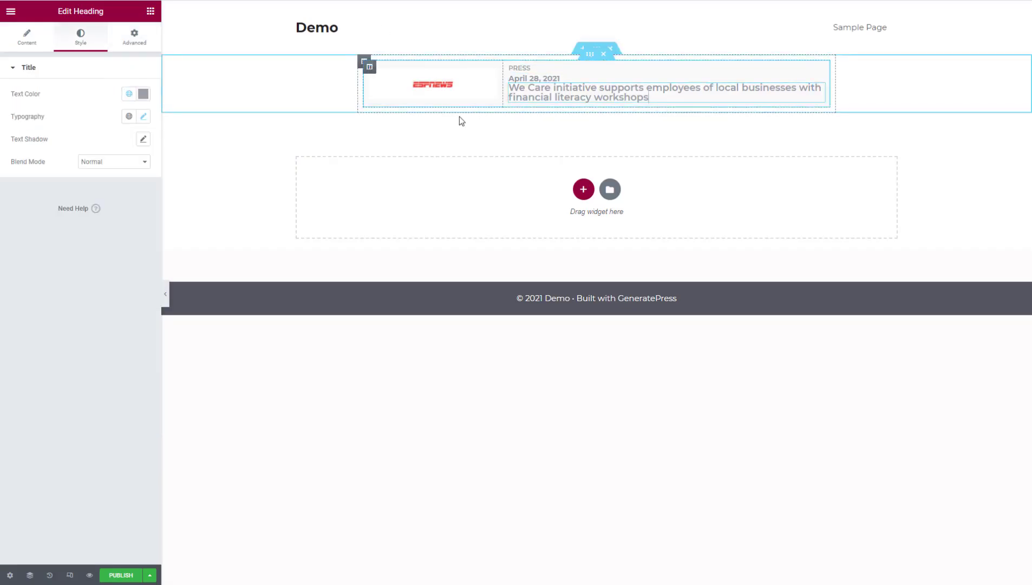
left_click(134, 38)
left_click(139, 105)
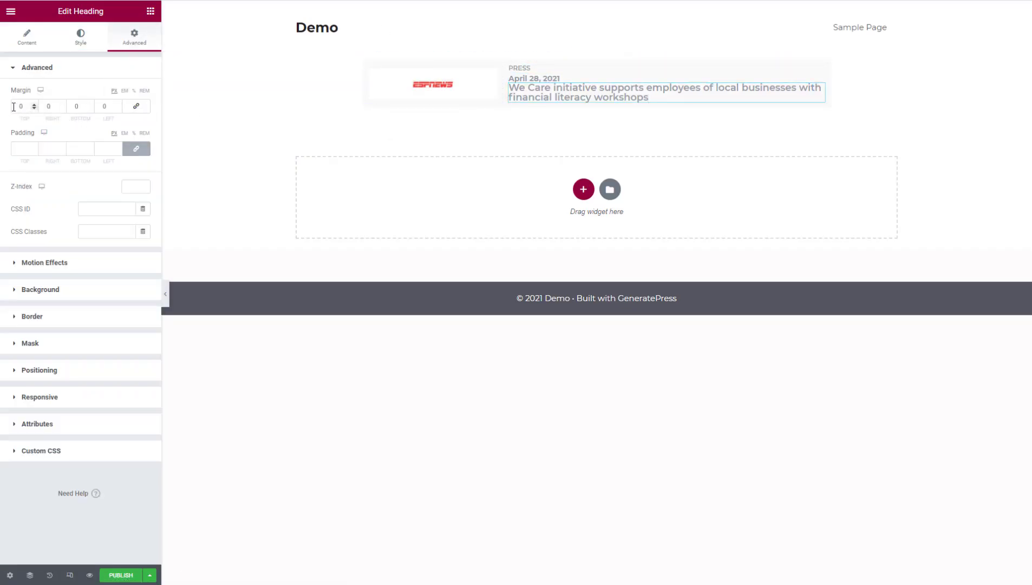
double_click(27, 107)
type("8")
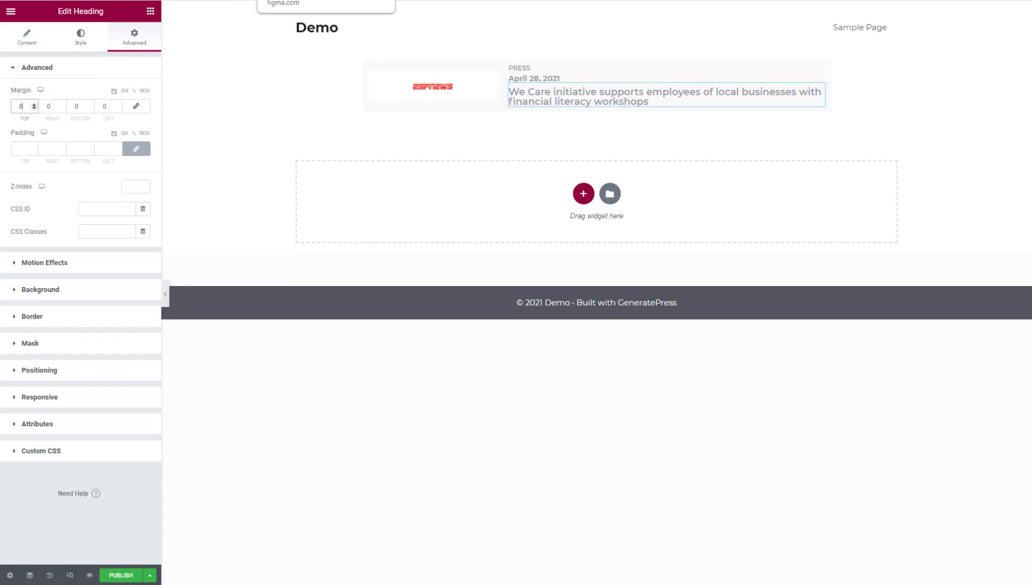
left_click(326, 1)
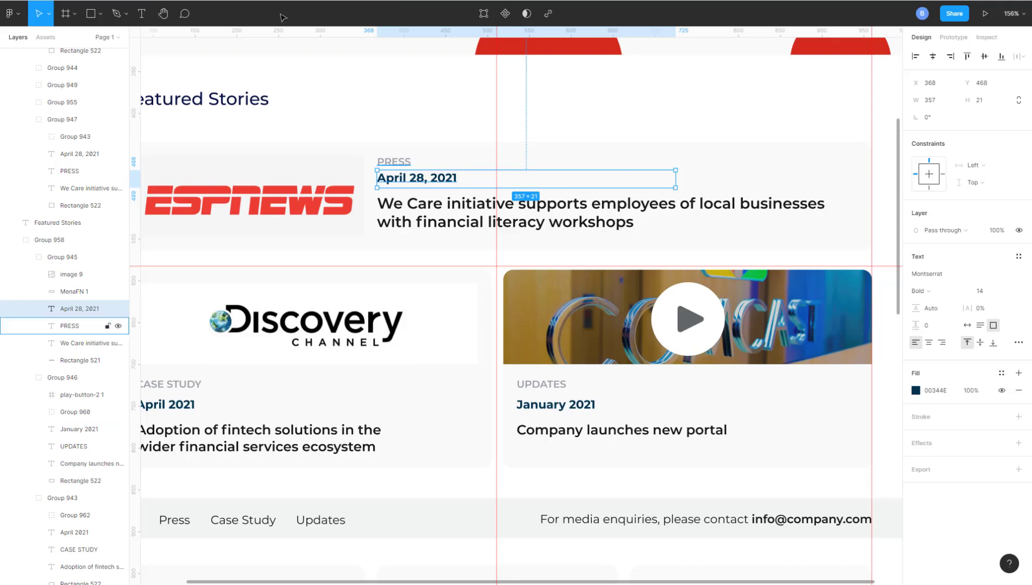
left_click(267, 1)
Step: Set the date heading's text color to the global Date color
left_click(559, 78)
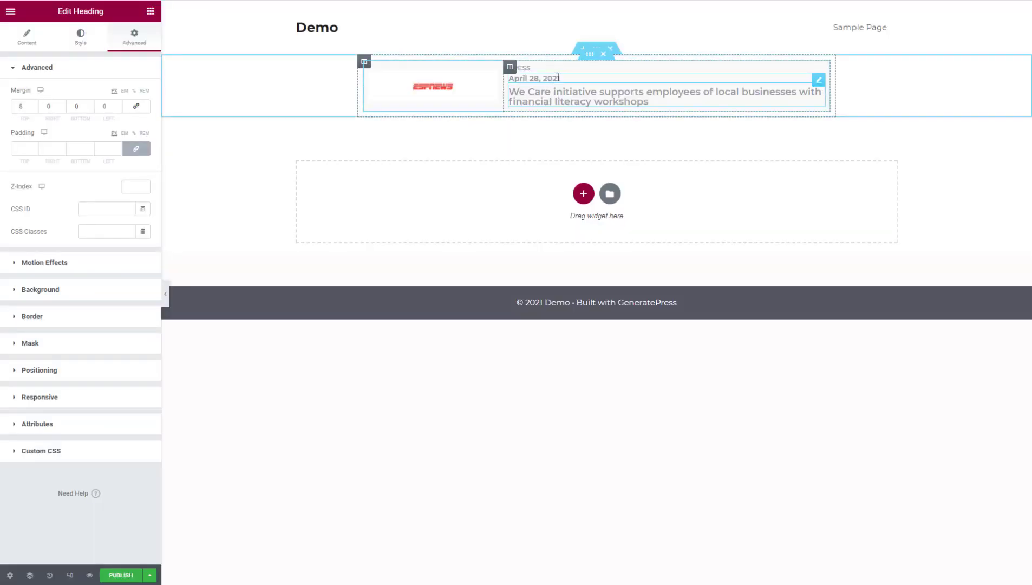
left_click(86, 36)
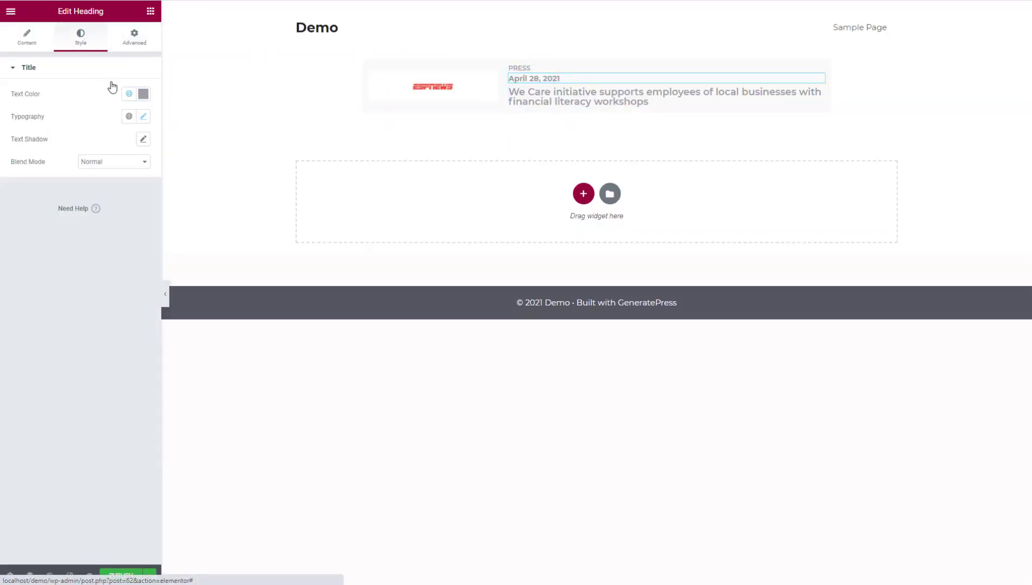
left_click(127, 95)
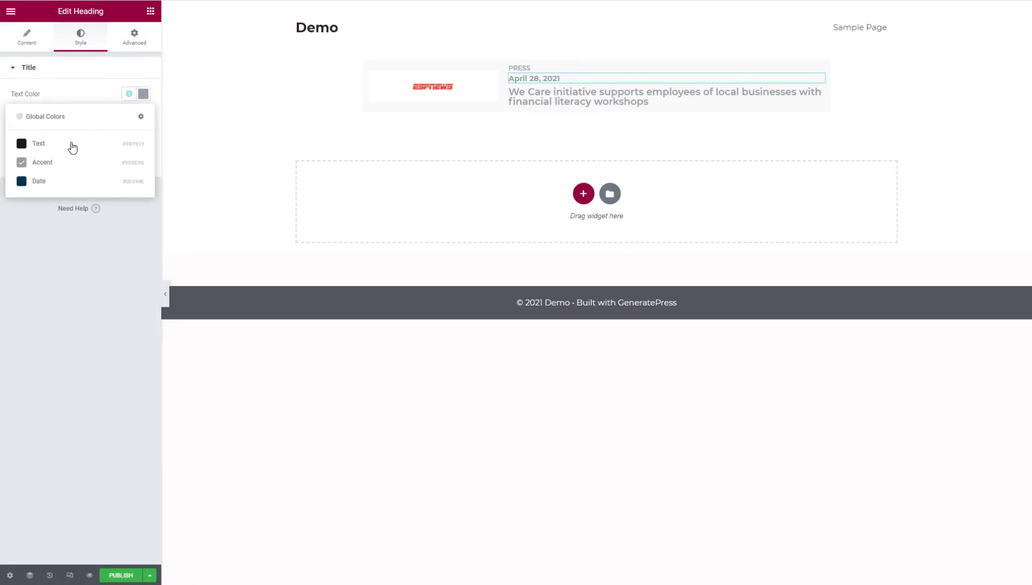
left_click(35, 179)
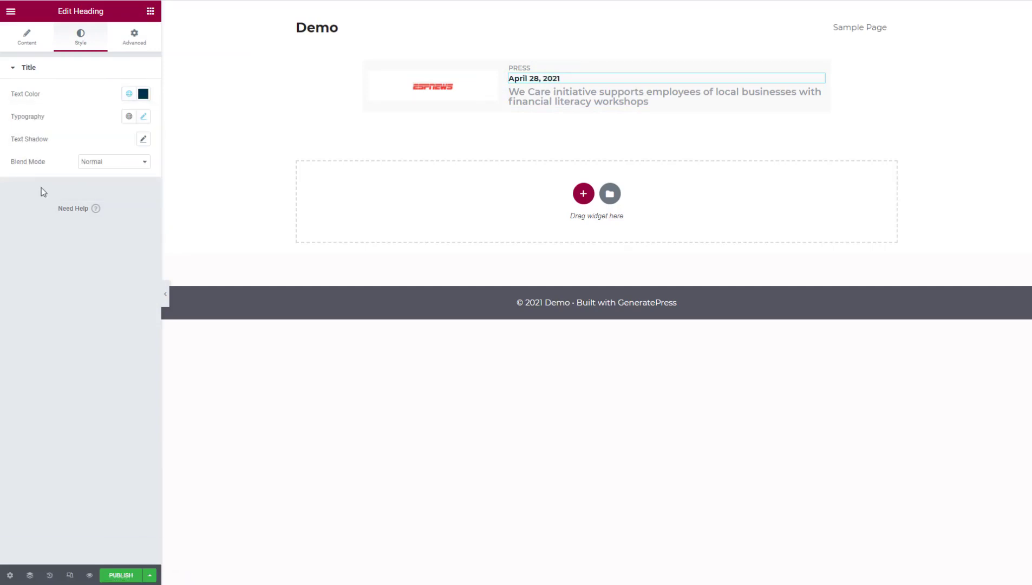
Step: Set the We Care headline's text color to the global Text color
left_click(647, 101)
left_click(80, 36)
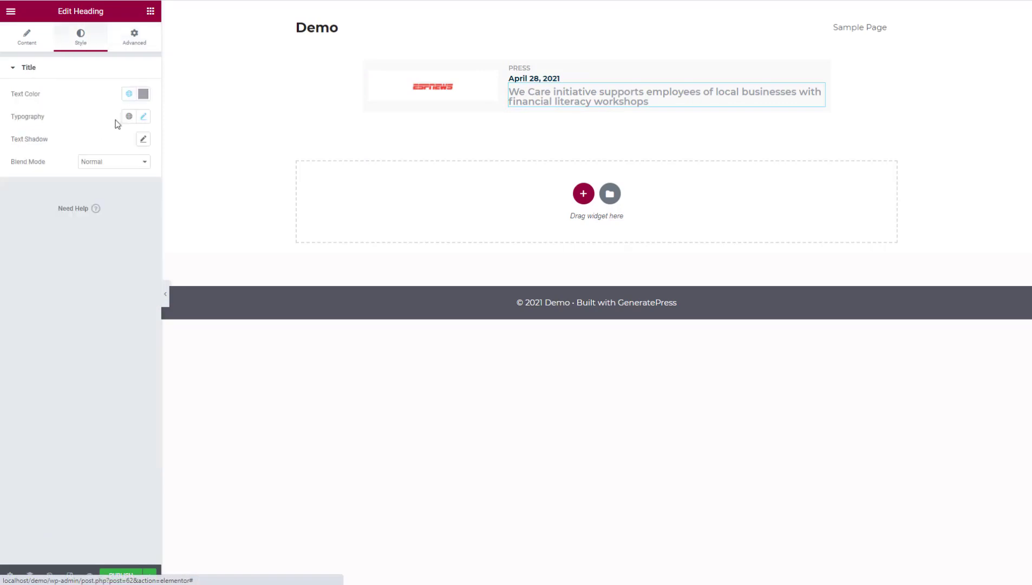
left_click(130, 94)
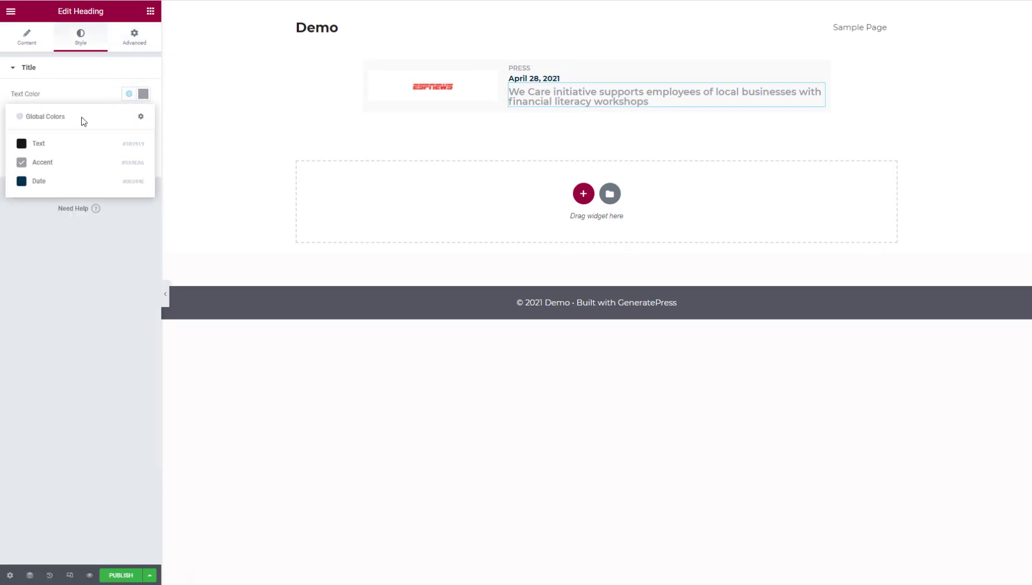
left_click(77, 145)
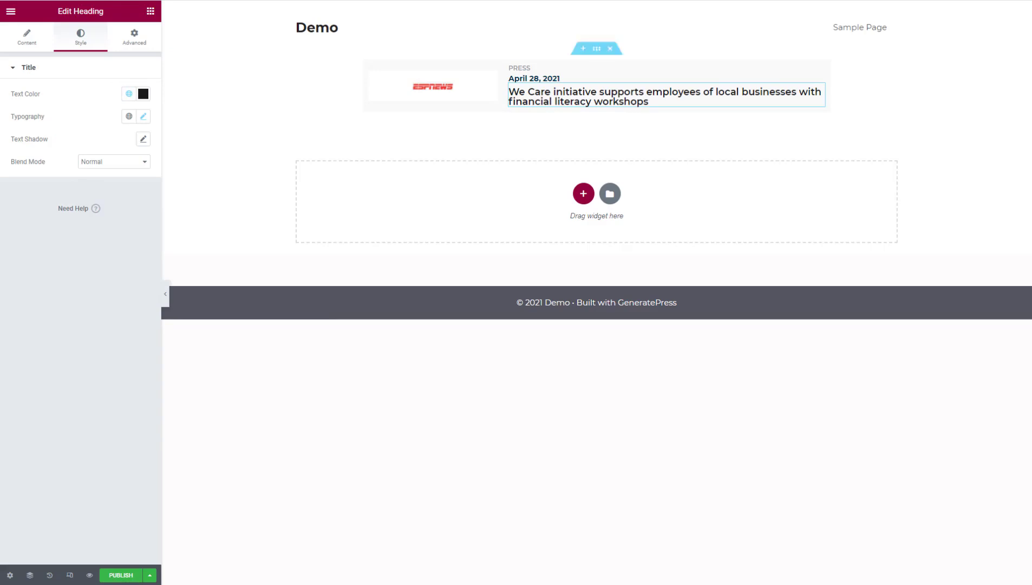
Step: Add a two-column inner section below the featured story card and copy the Discovery card's F8F9F9 fill color from Figma
left_click(163, 297)
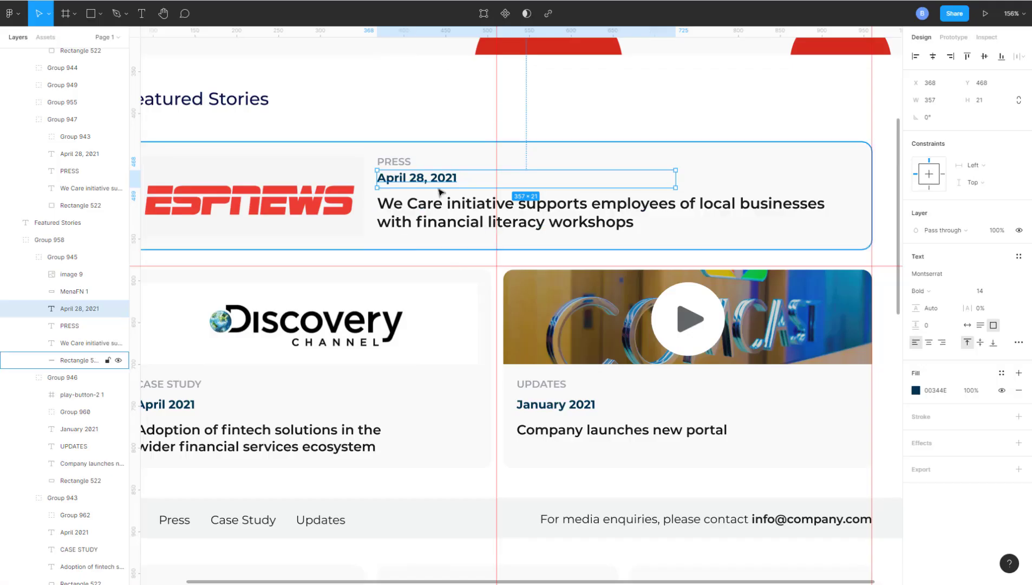
left_click(422, 113)
scroll(343, 408, "down", 3)
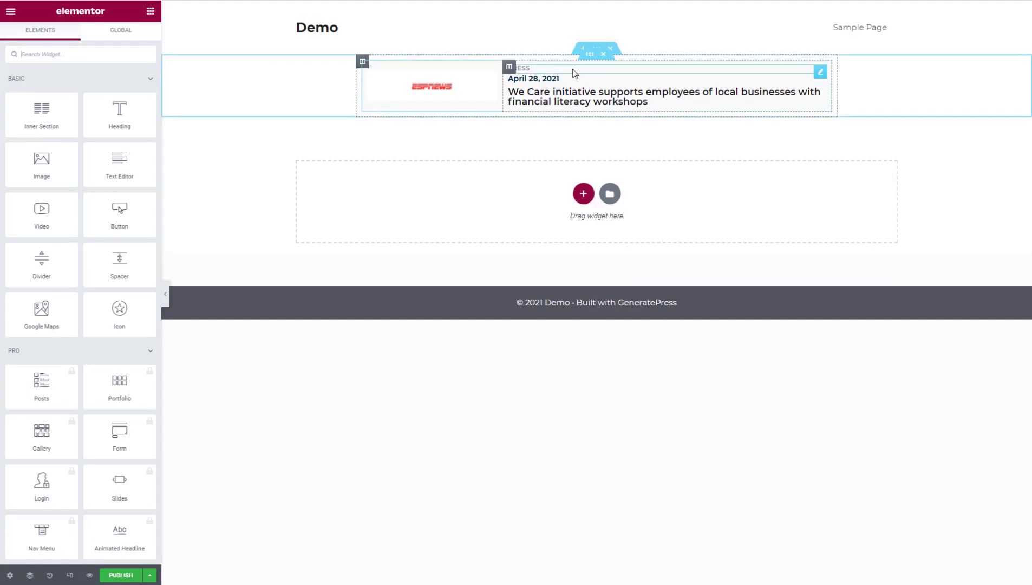
left_click_drag(63, 107, 499, 118)
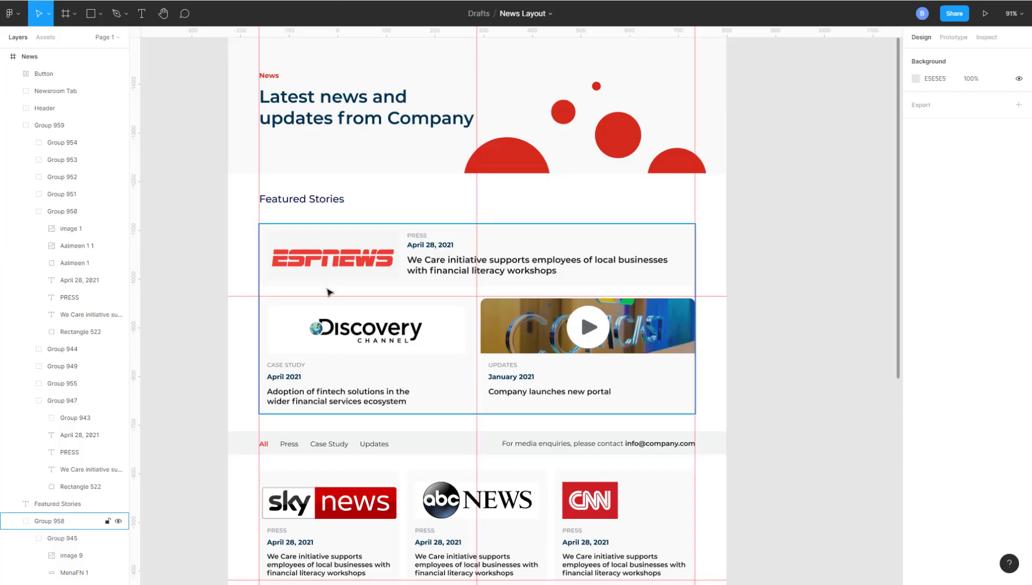
left_click(463, 390, "ctrl")
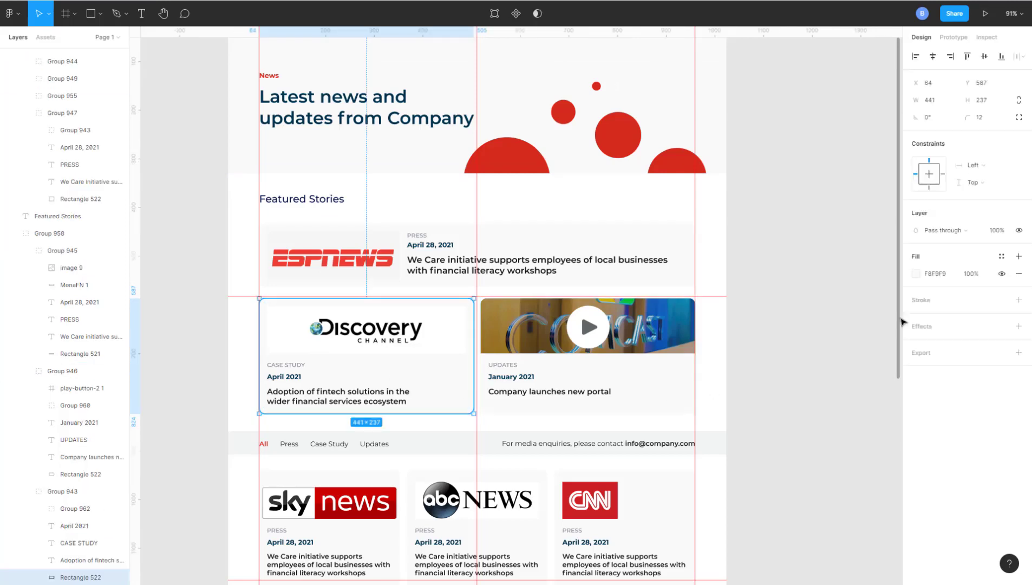
left_click(947, 278)
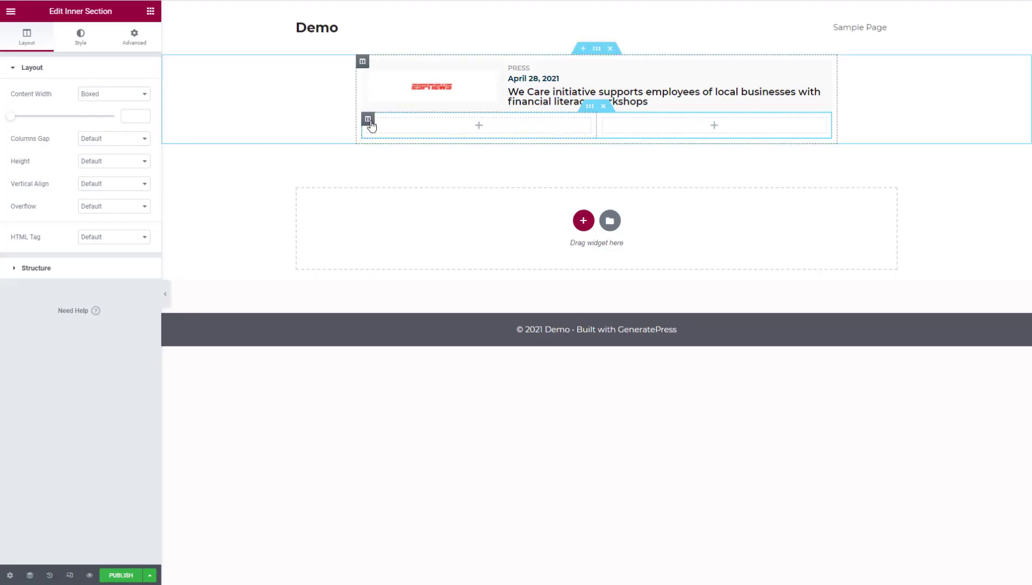
Step: Place a Heading widget in each of the two columns of the new inner section
left_click(151, 11)
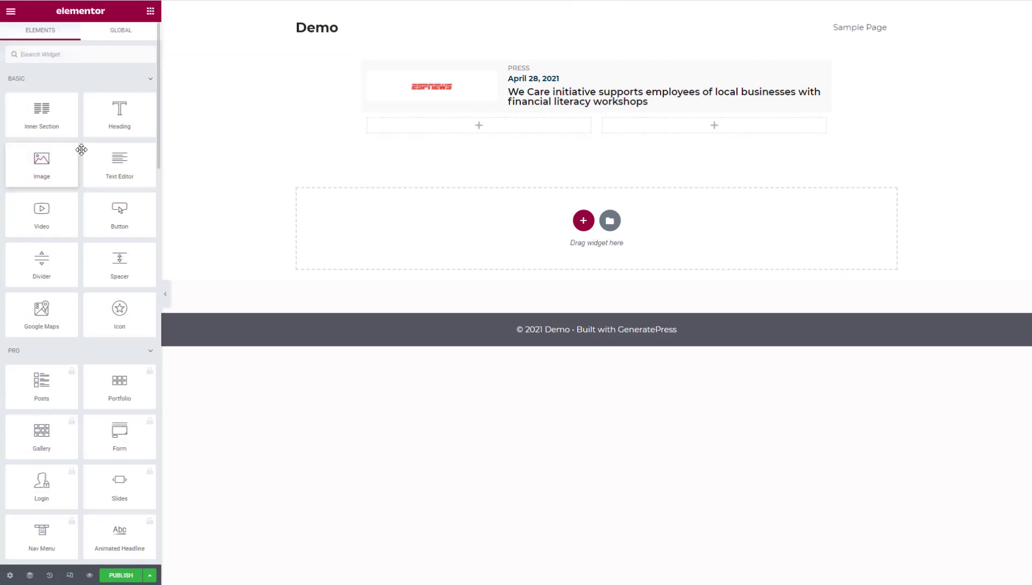
left_click_drag(120, 112, 461, 124)
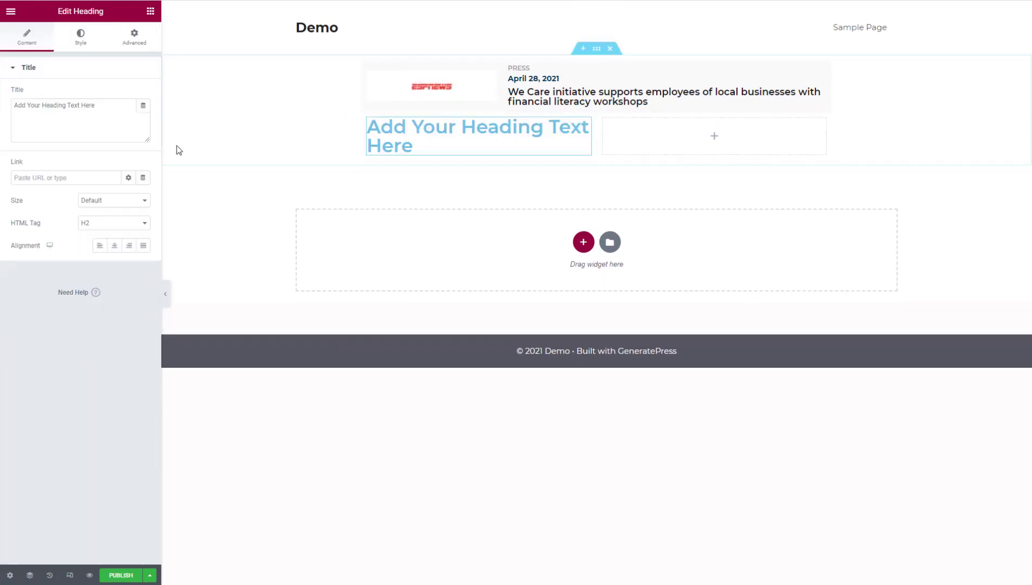
left_click(151, 11)
left_click_drag(151, 122, 667, 133)
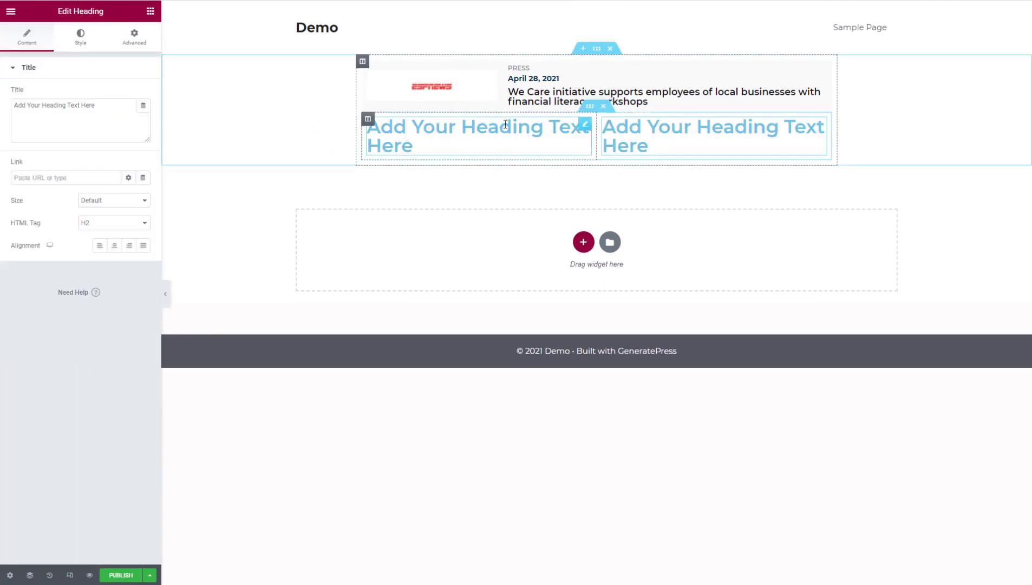
left_click(590, 106)
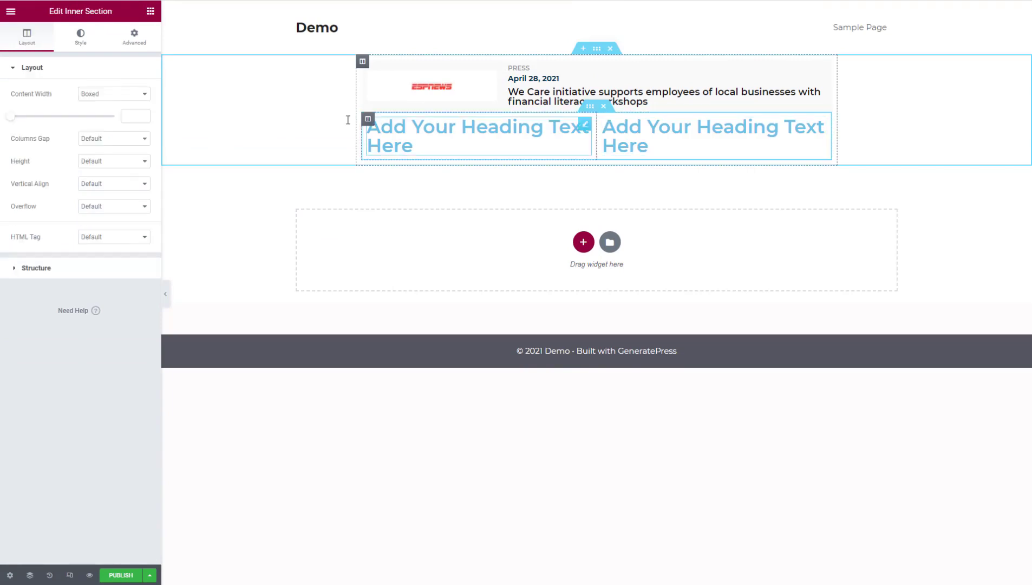
left_click(81, 36)
left_click(99, 116)
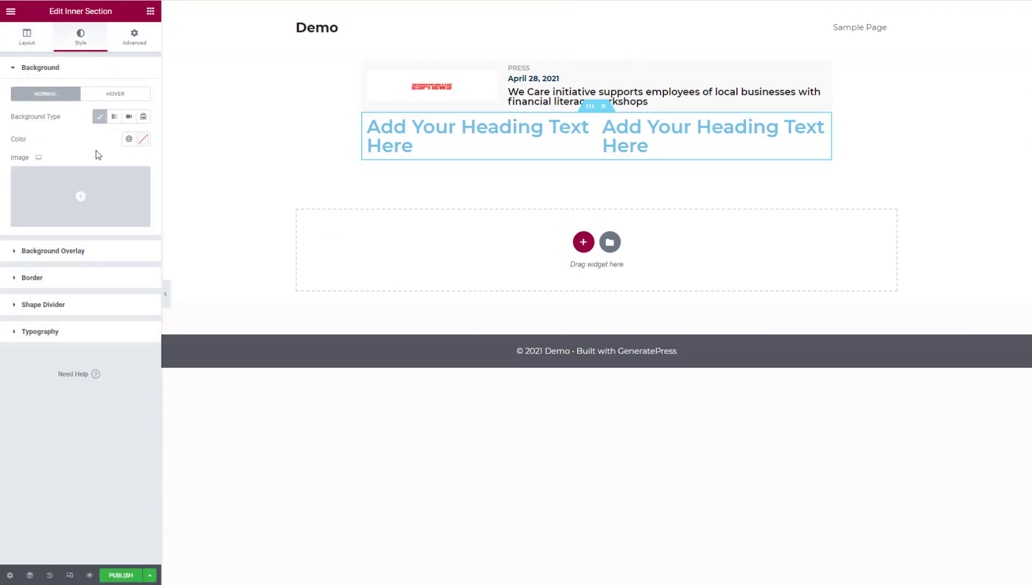
left_click(144, 139)
left_click(73, 474)
left_click(100, 116)
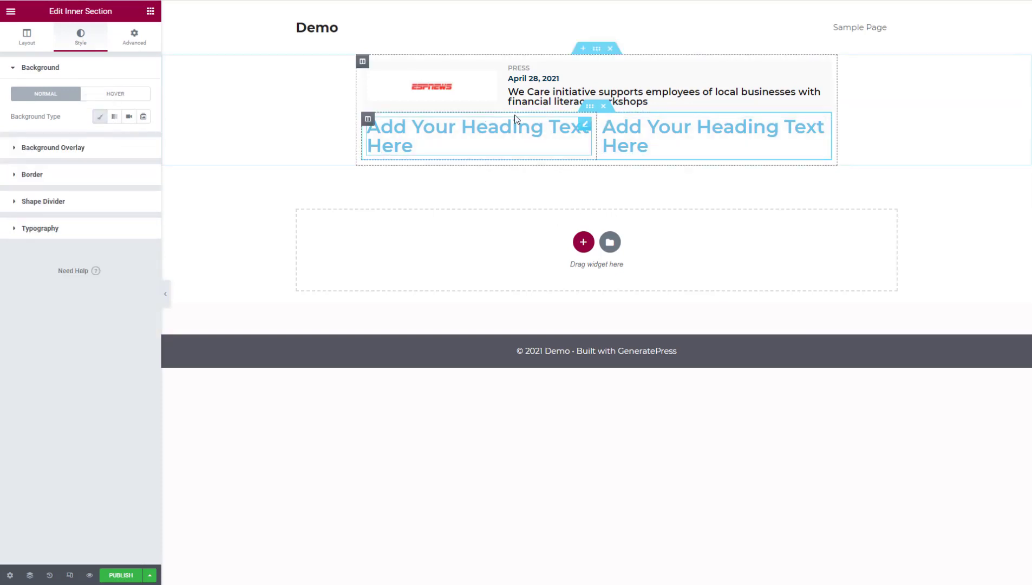
Step: Give the new inner section's left column a classic background with the F8F9F9 color copied from Figma
left_click(368, 120)
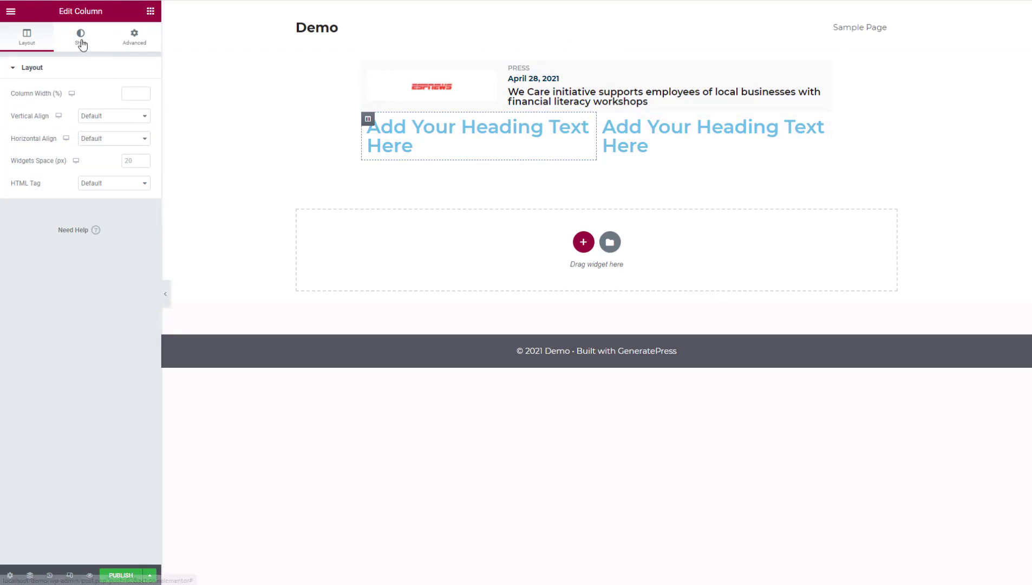
left_click(81, 38)
left_click(113, 119)
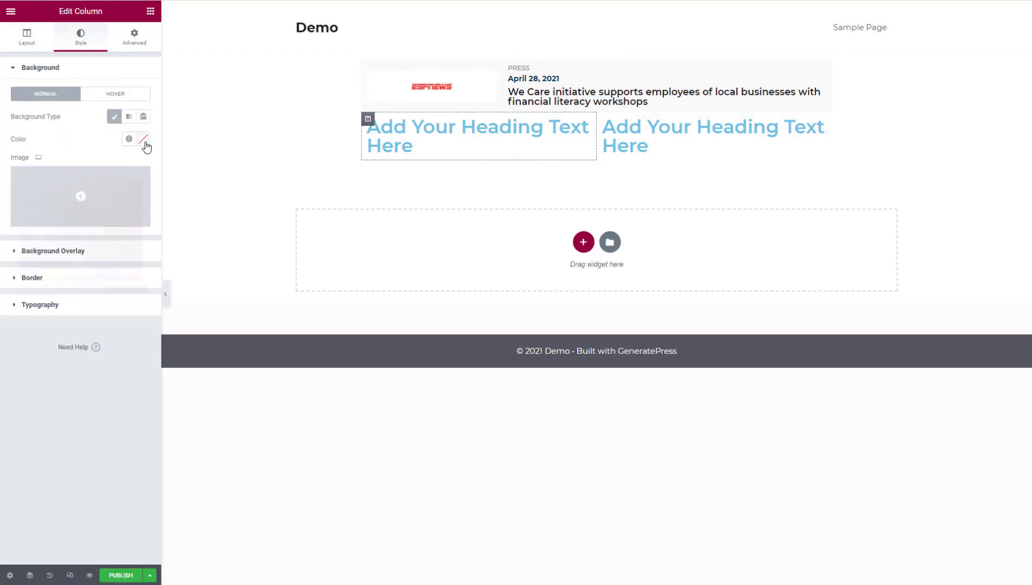
left_click(143, 140)
Step: Give the inner section's right column a classic background with color F8F9F9 and preview the two columns without the editing panel
left_click(603, 119)
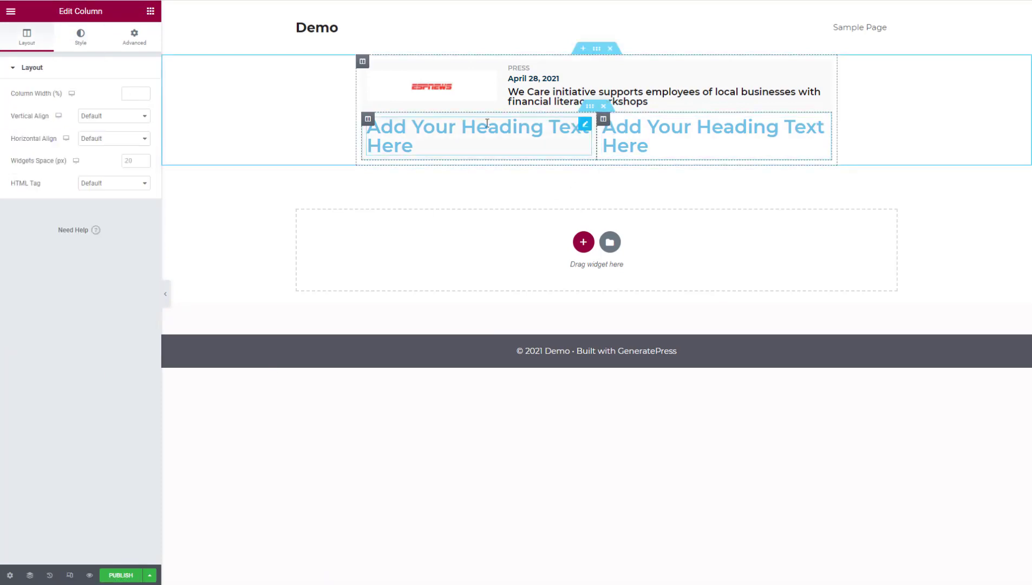
left_click(80, 38)
left_click(115, 116)
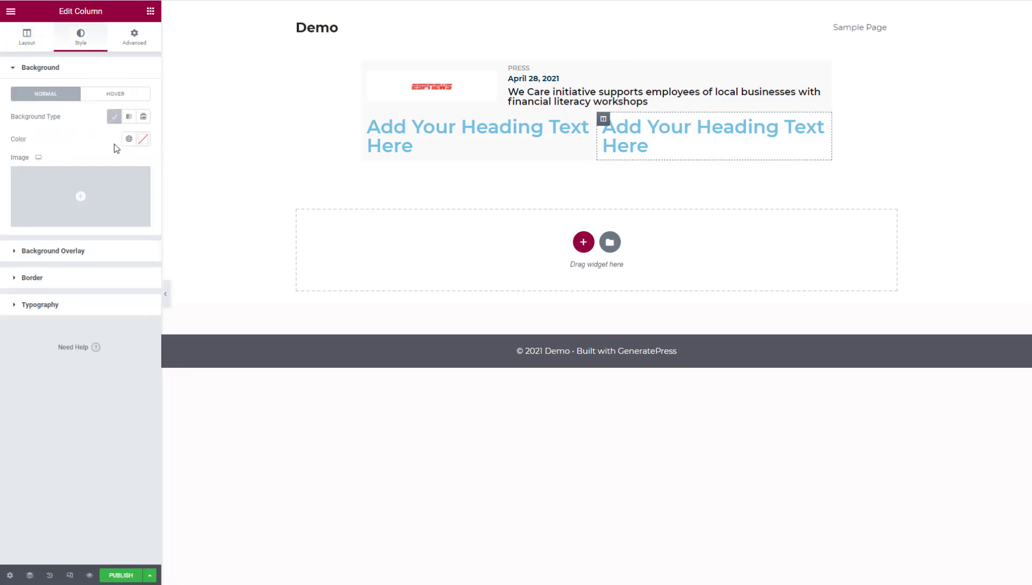
left_click(143, 139)
left_click(83, 432)
left_click(165, 294)
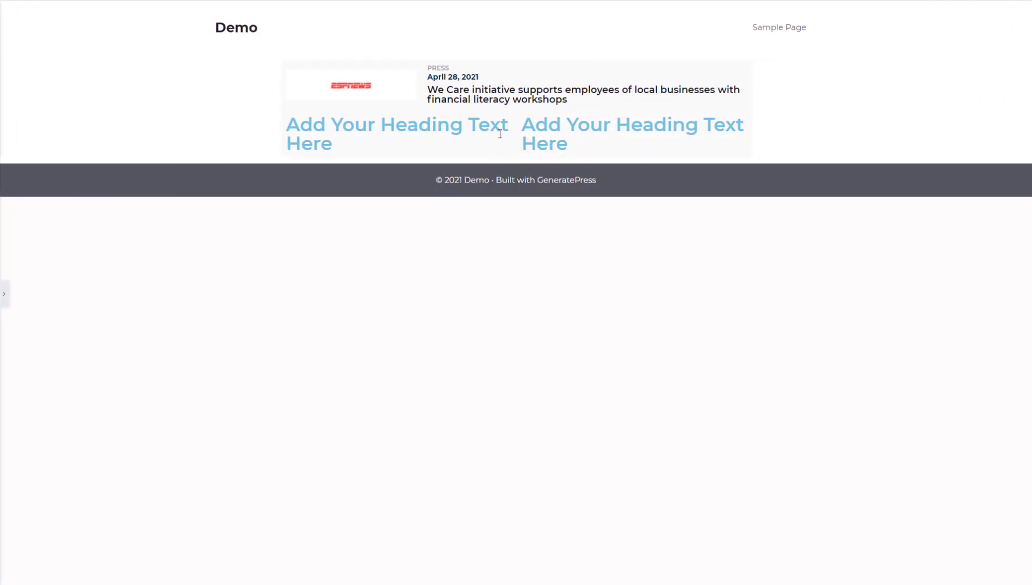
left_click_drag(447, 125, 602, 152)
left_click(368, 133)
left_click(4, 293)
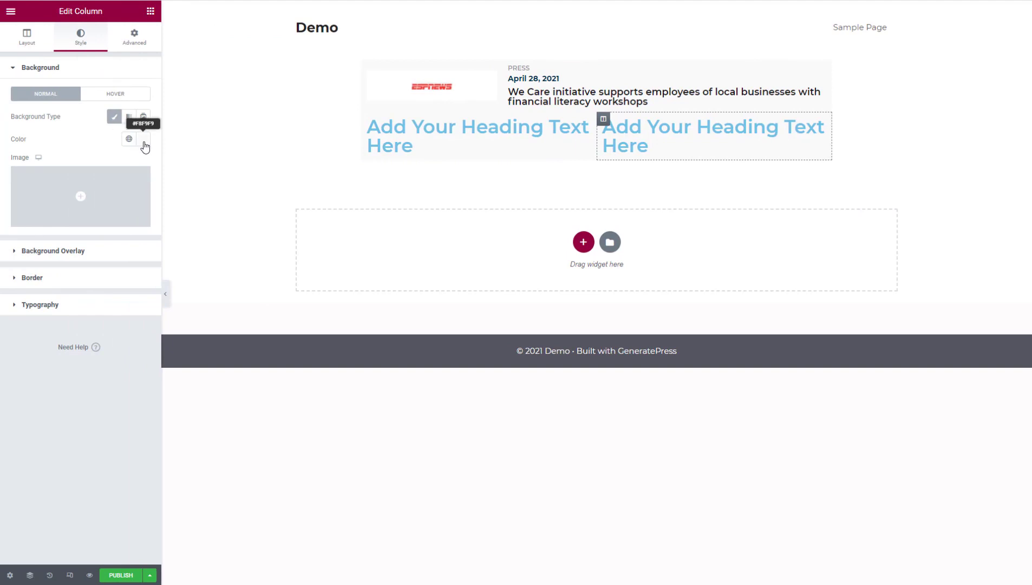
Step: Try a mid-grey background color on the inner section's right column and preview the column edges
left_click(144, 140)
left_click_drag(71, 203, 4, 220)
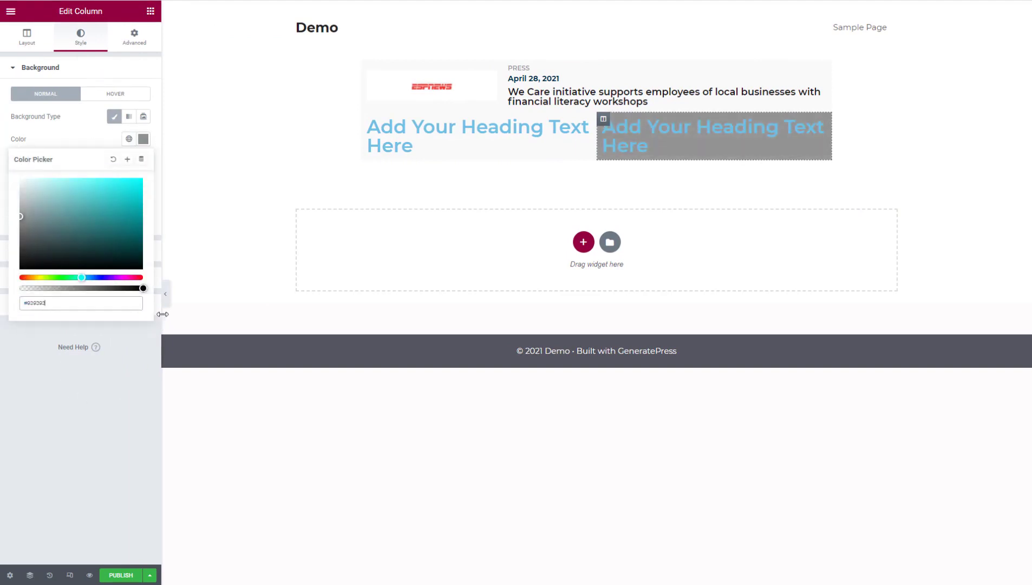
left_click(166, 294)
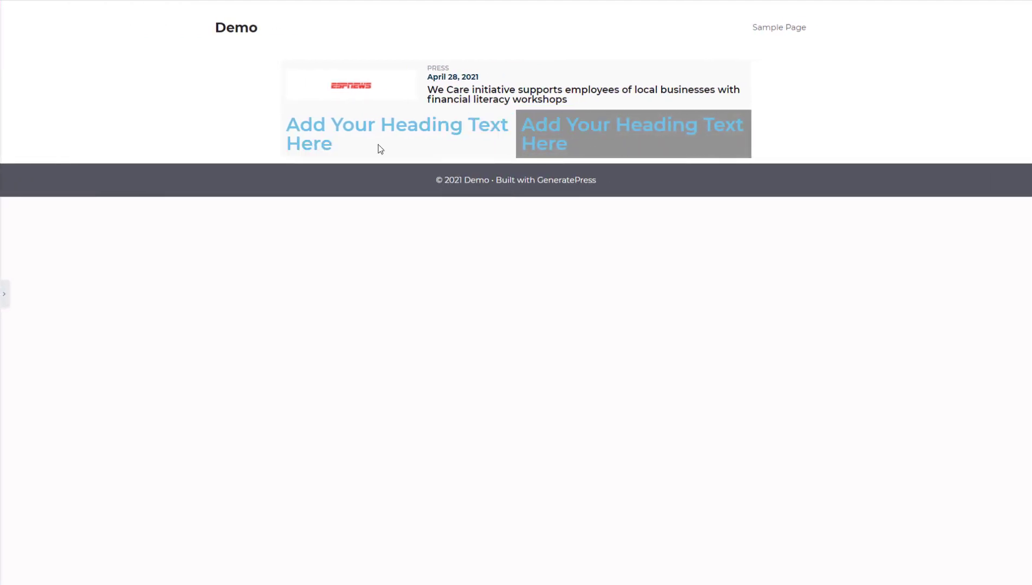
left_click(3, 293)
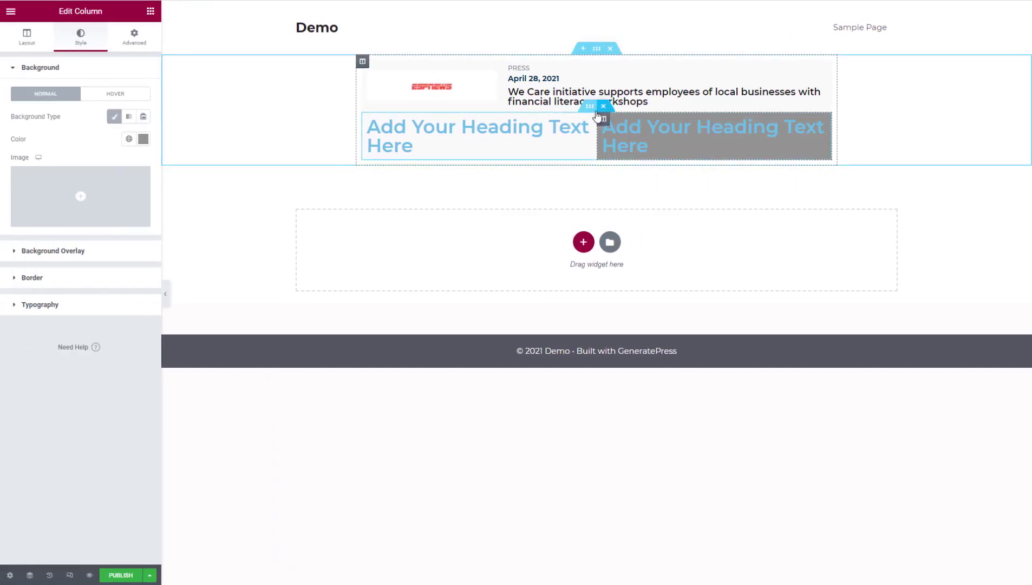
Step: Try the Wider columns gap on the inner section, then return it to Default
left_click(11, 39)
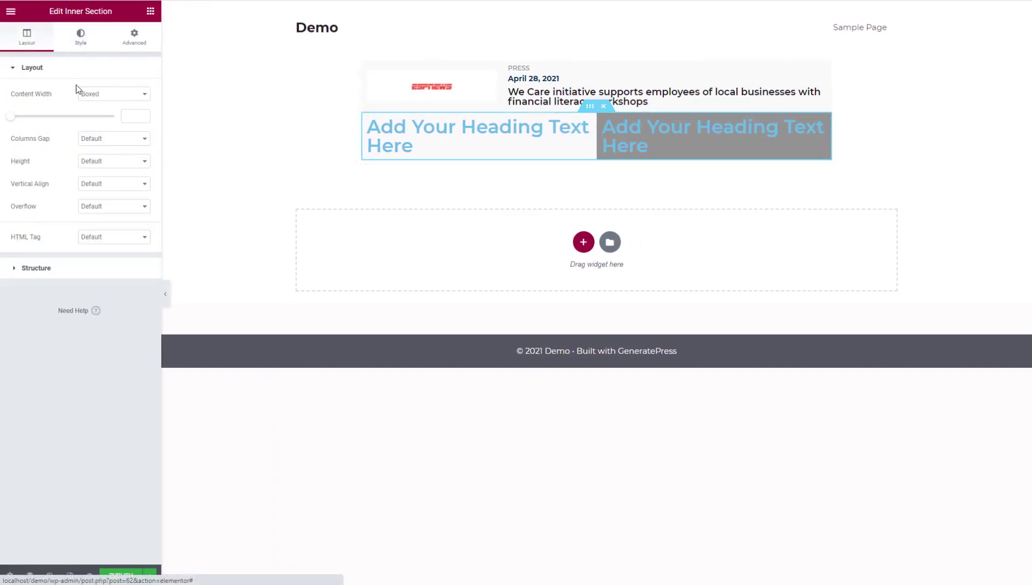
left_click(109, 141)
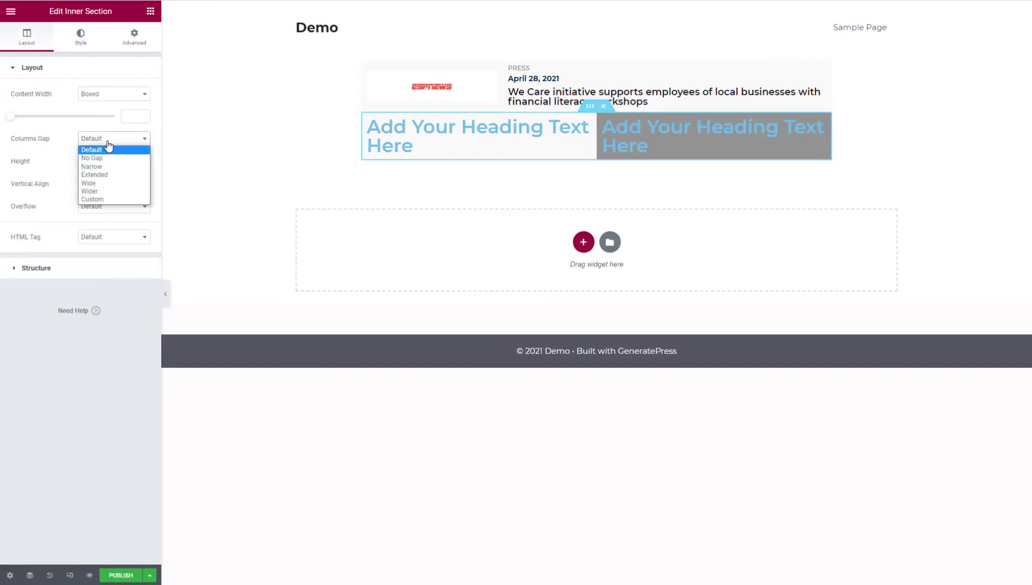
left_click(105, 191)
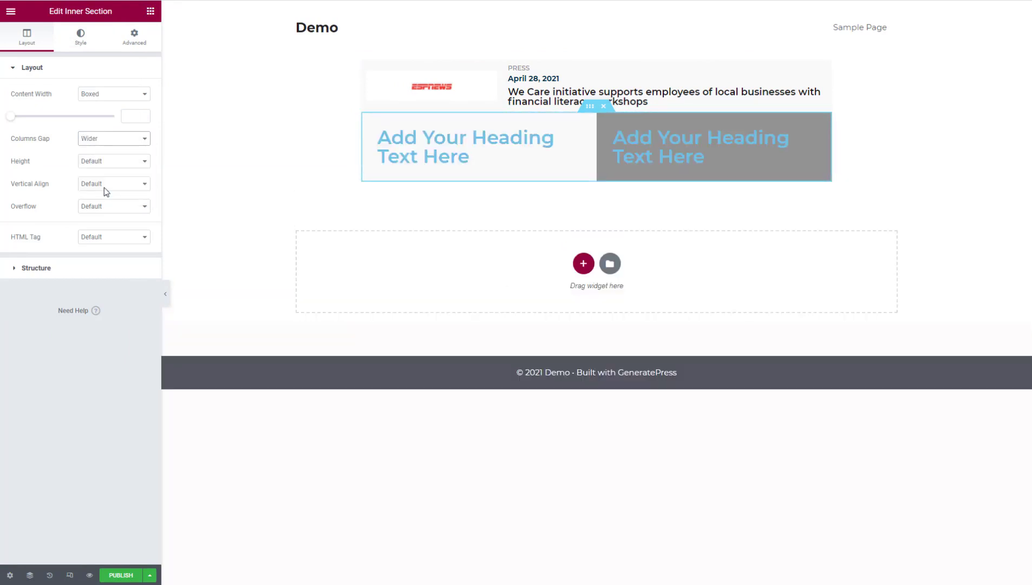
left_click(122, 142)
left_click(119, 150)
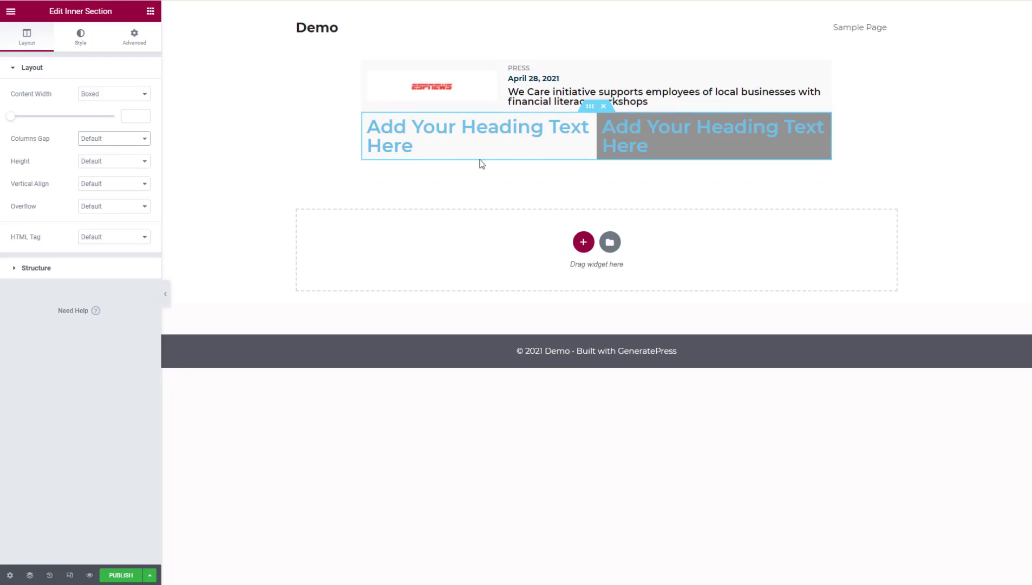
Step: Delete the inner section below the featured card and add a separate section with two equal columns in its place
left_click(604, 108)
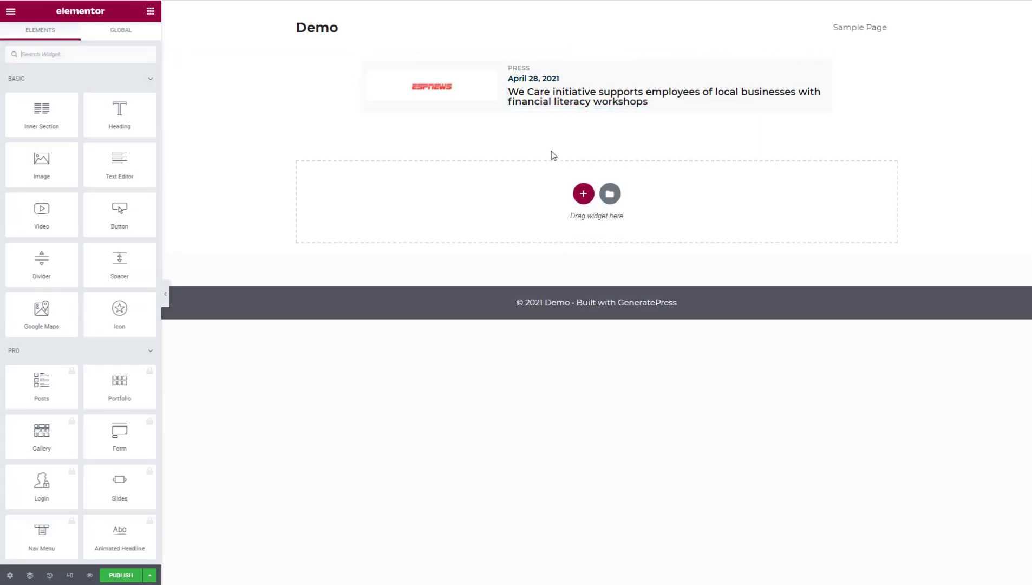
left_click(583, 195)
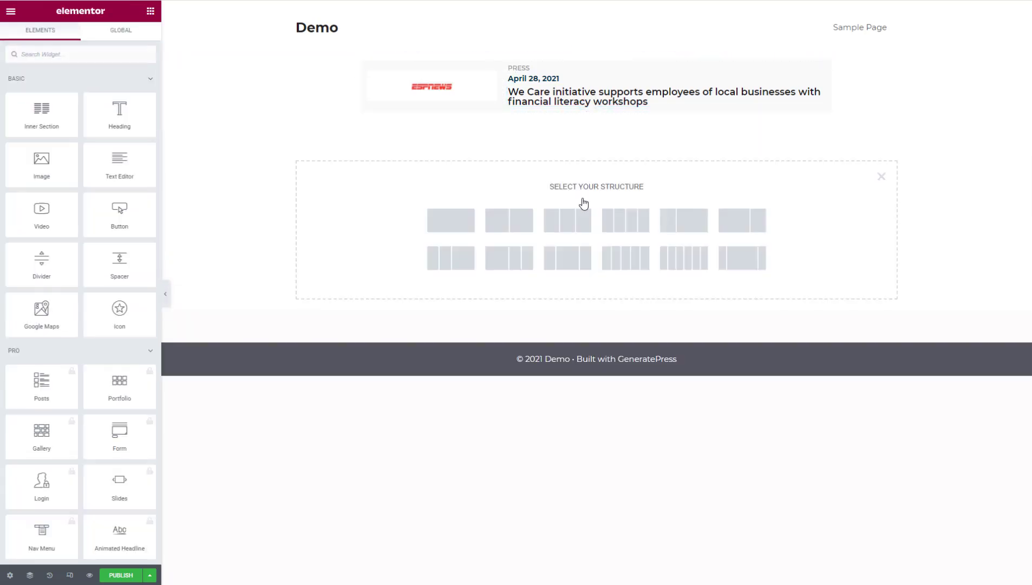
left_click(505, 221)
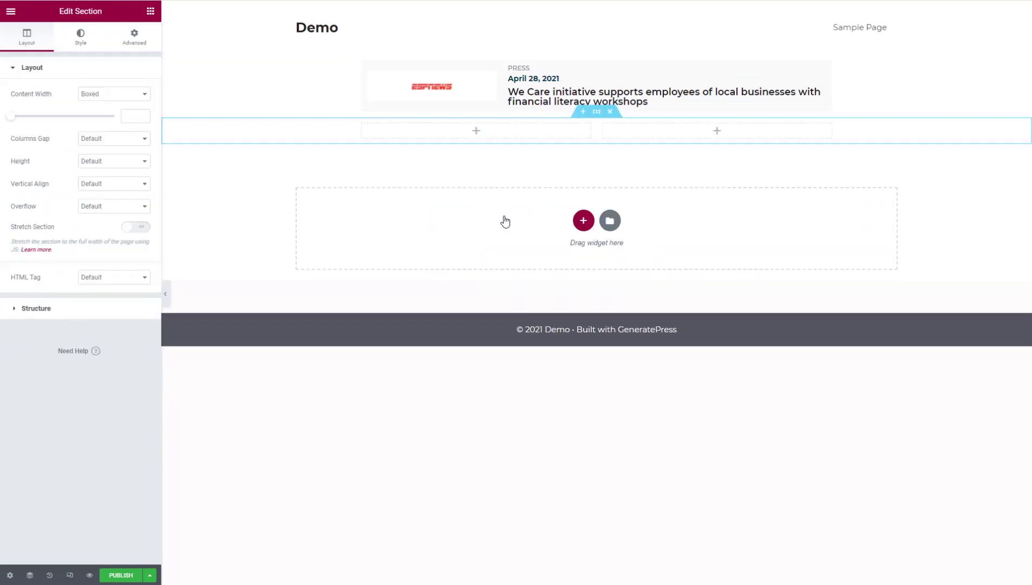
Step: Place an inner section in the new section's left column and delete its second column
left_click(151, 13)
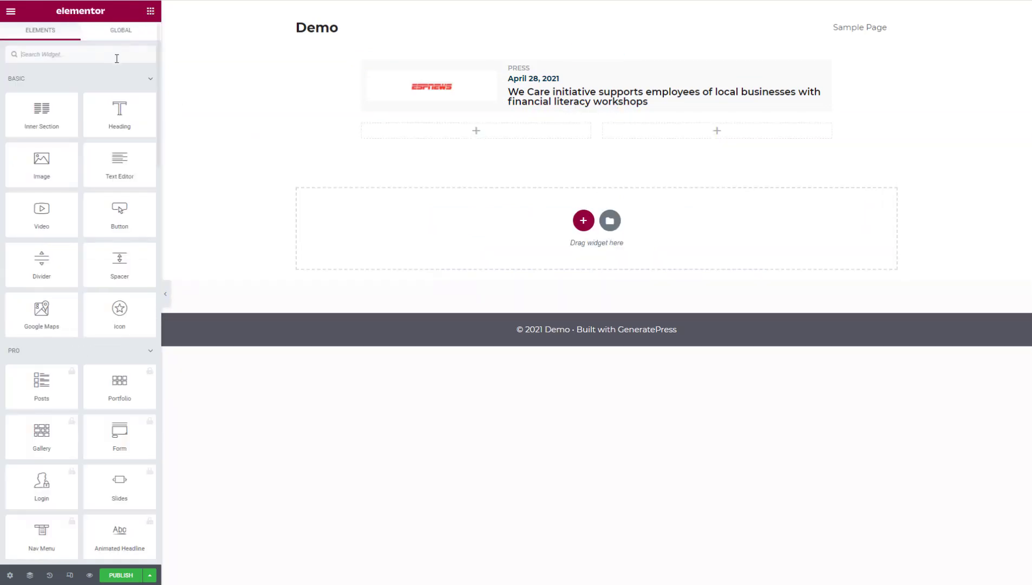
left_click_drag(33, 117, 483, 136)
right_click(483, 133)
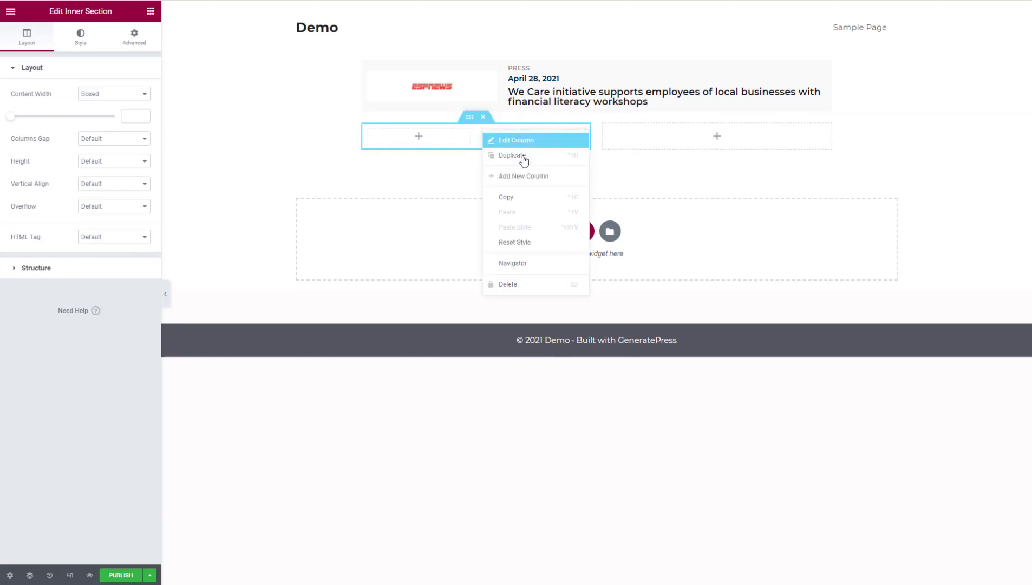
left_click(509, 285)
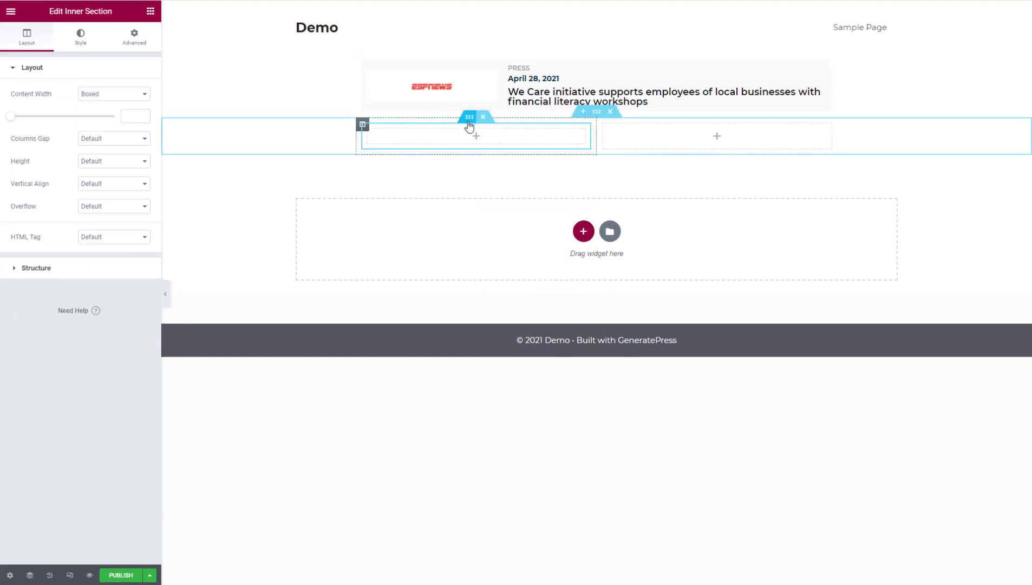
Step: Give the left column's inner section a classic background with the F8F9F9 color of the Discovery card in Figma
left_click(81, 38)
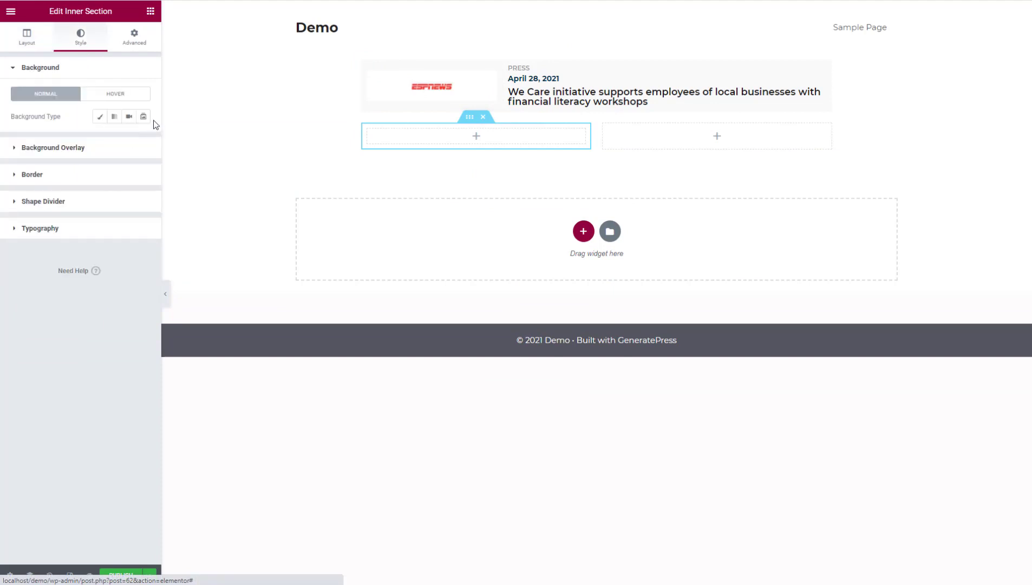
left_click(101, 117)
left_click(143, 140)
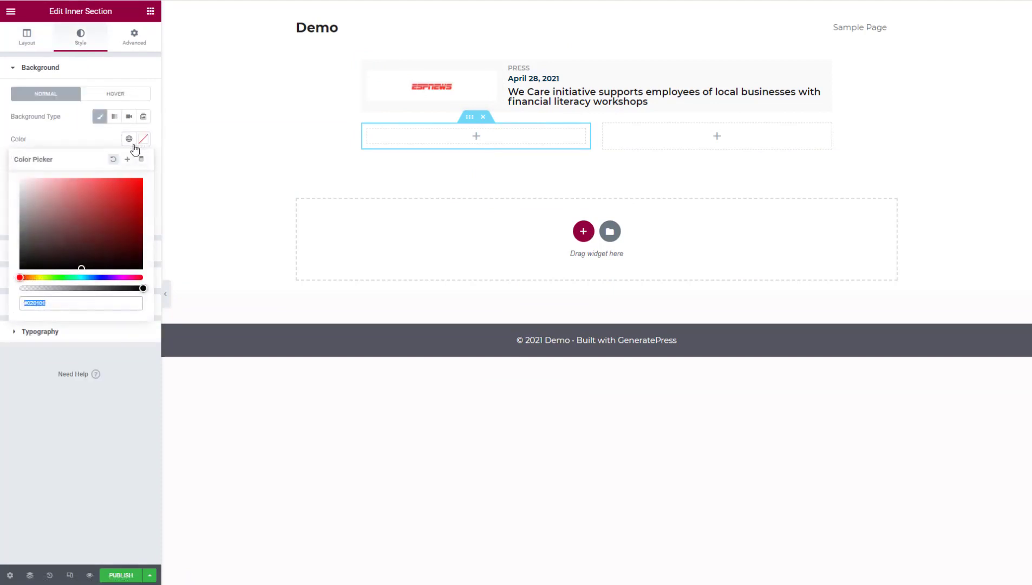
left_click(102, 442)
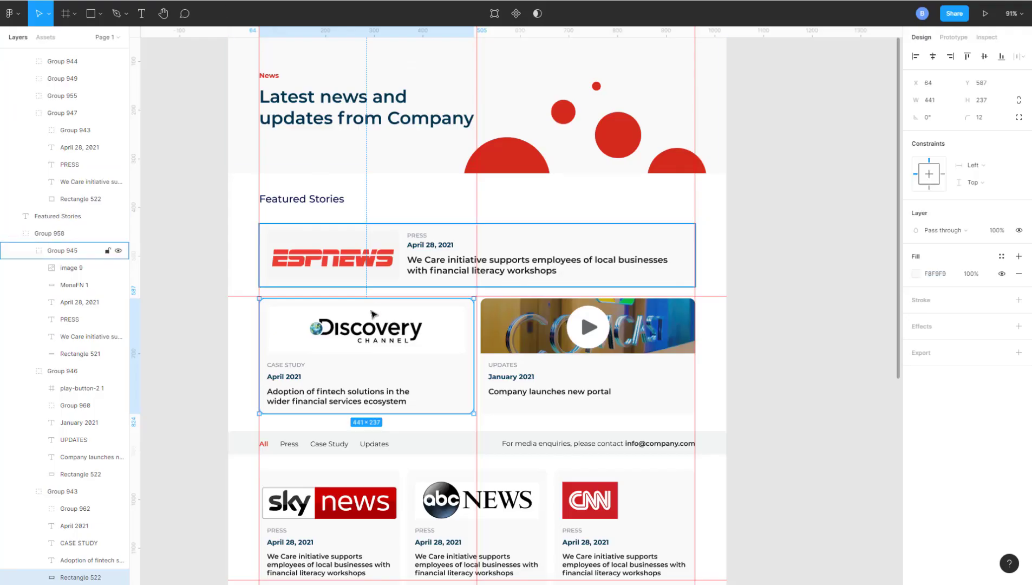
scroll(349, 244, "down", 4)
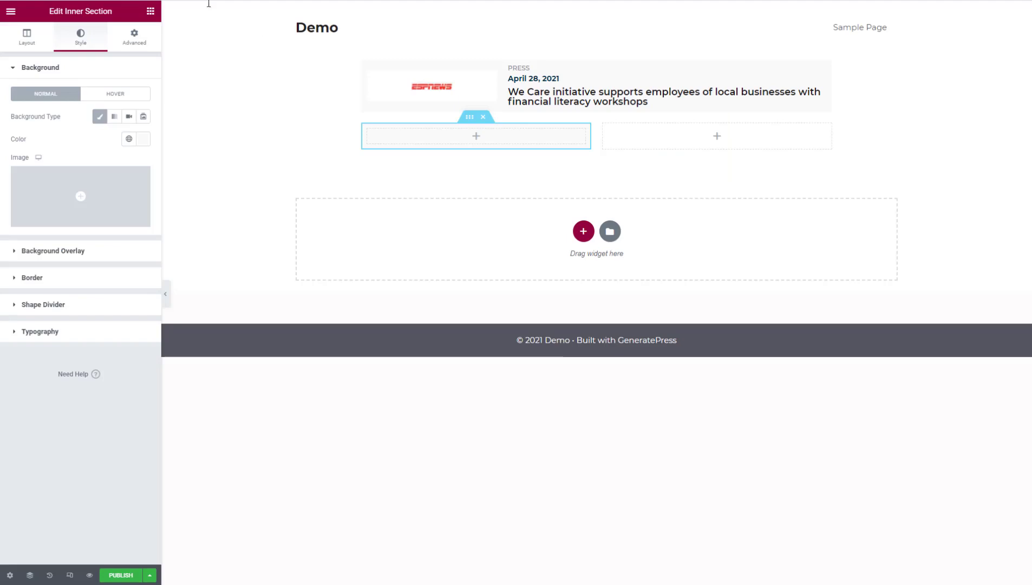
Step: Copy the ESPN News image and the PRESS label from the featured card into the left card's inner section
right_click(439, 85)
left_click(459, 131)
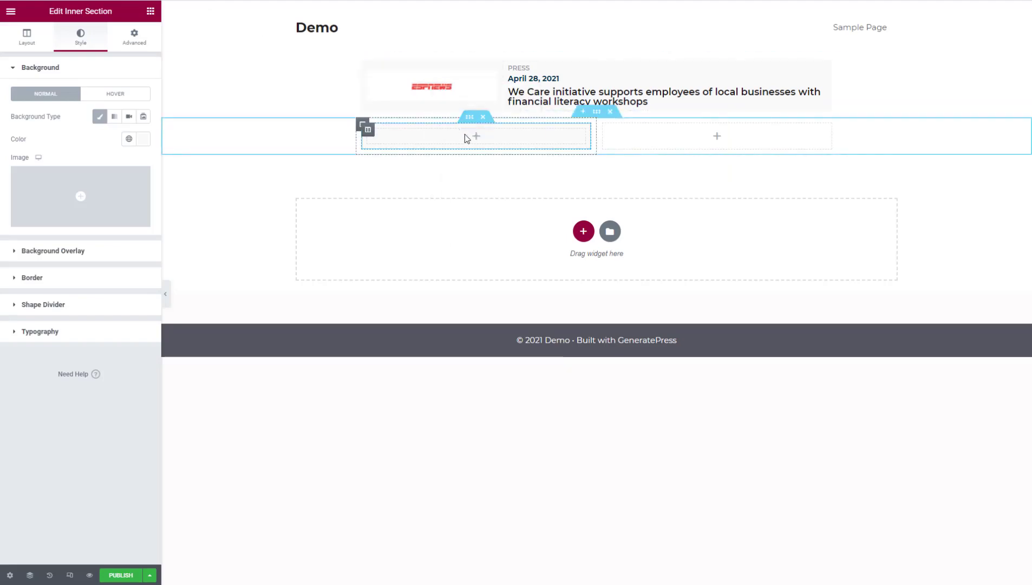
right_click(463, 135)
left_click(494, 215)
right_click(528, 68)
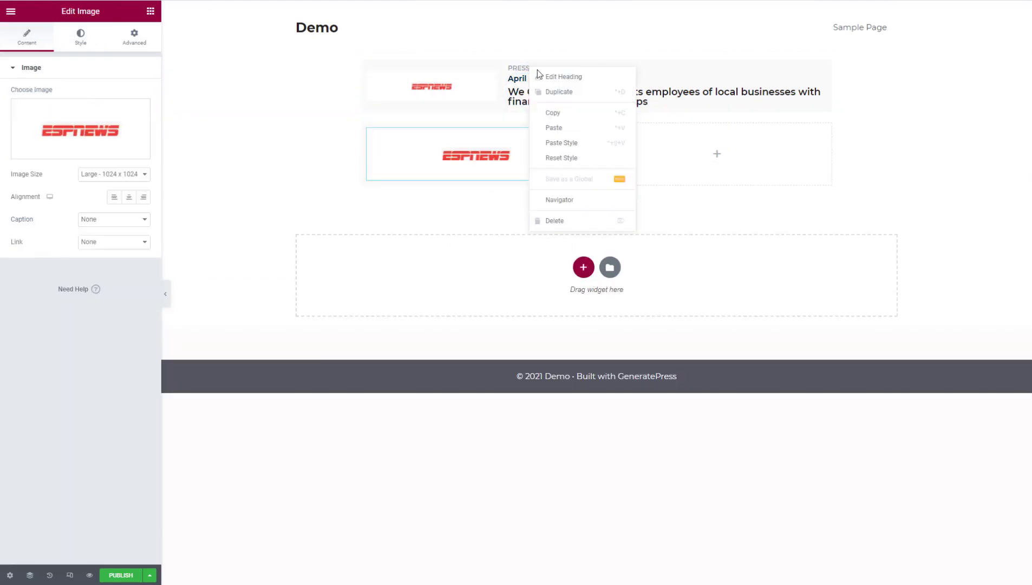
left_click(570, 127)
right_click(510, 174)
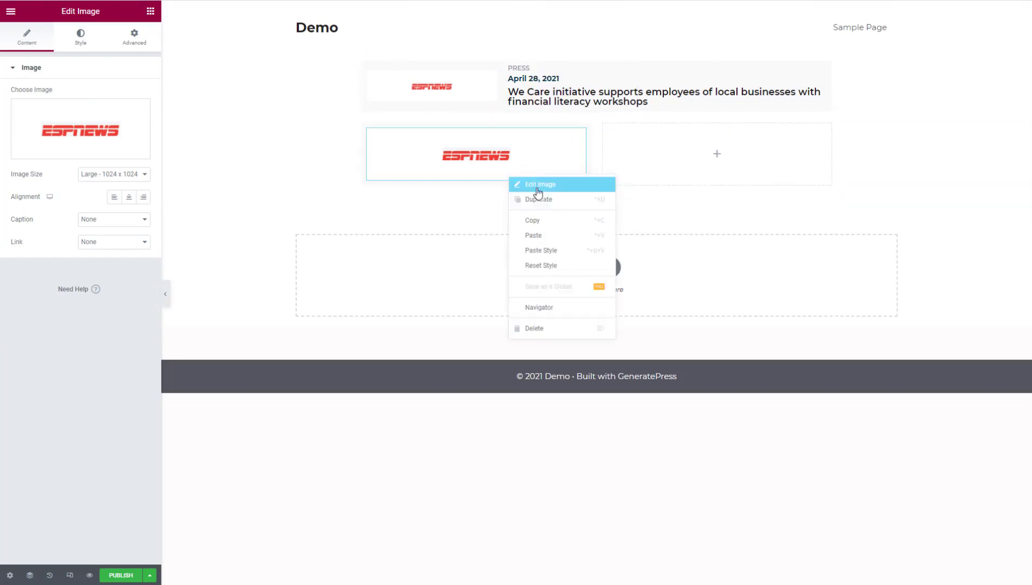
left_click(549, 233)
Step: Copy the featured card's April 28, 2021 date and We Care headline below the left card's PRESS label
right_click(557, 80)
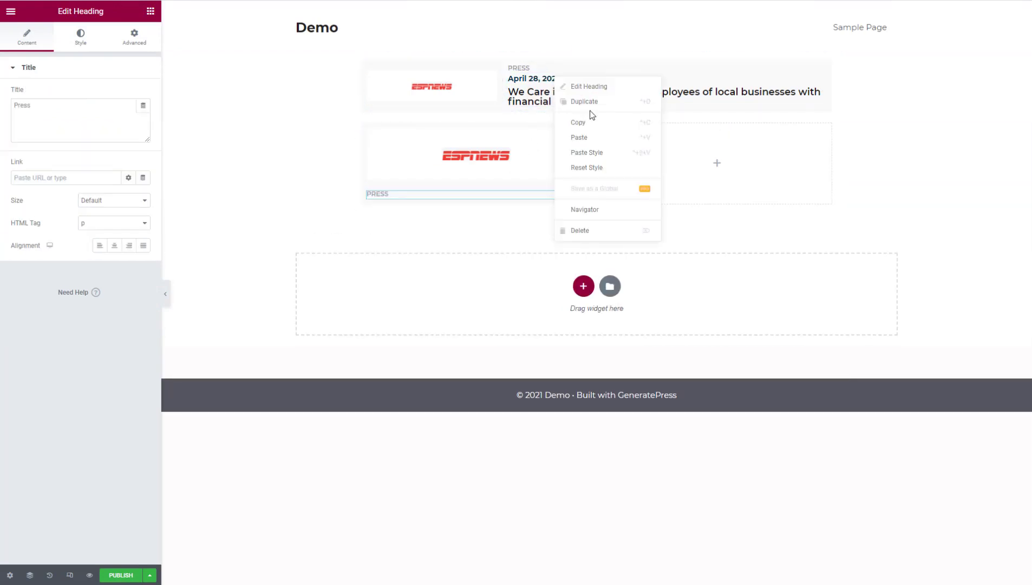
left_click(583, 130)
right_click(520, 193)
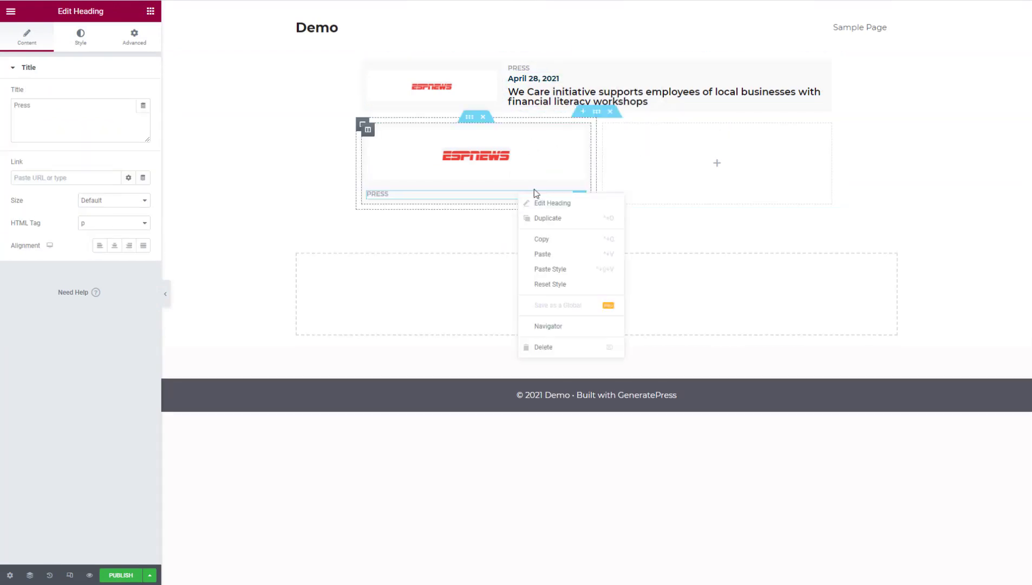
left_click(545, 255)
right_click(611, 98)
left_click(639, 154)
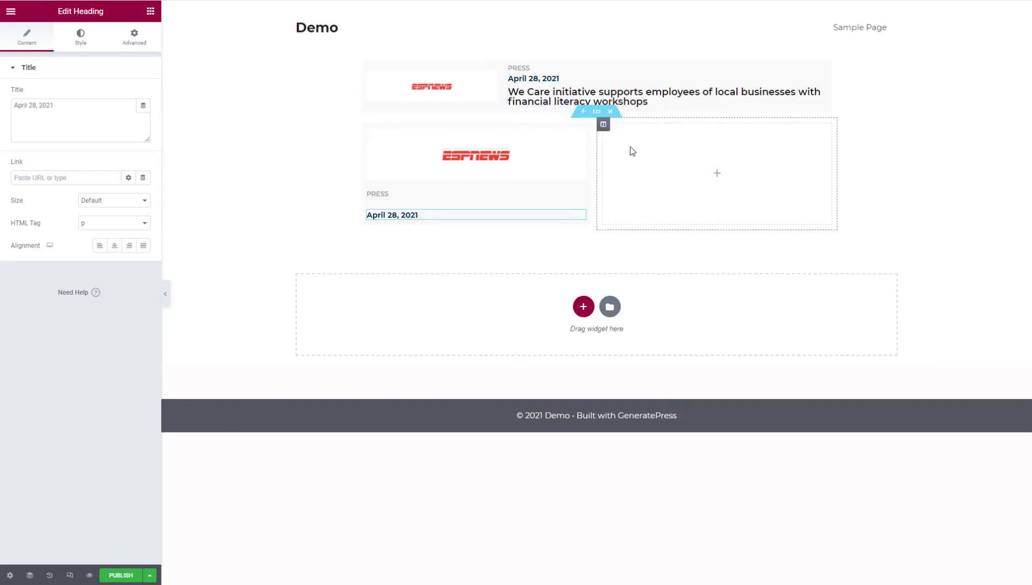
right_click(529, 215)
left_click(555, 277)
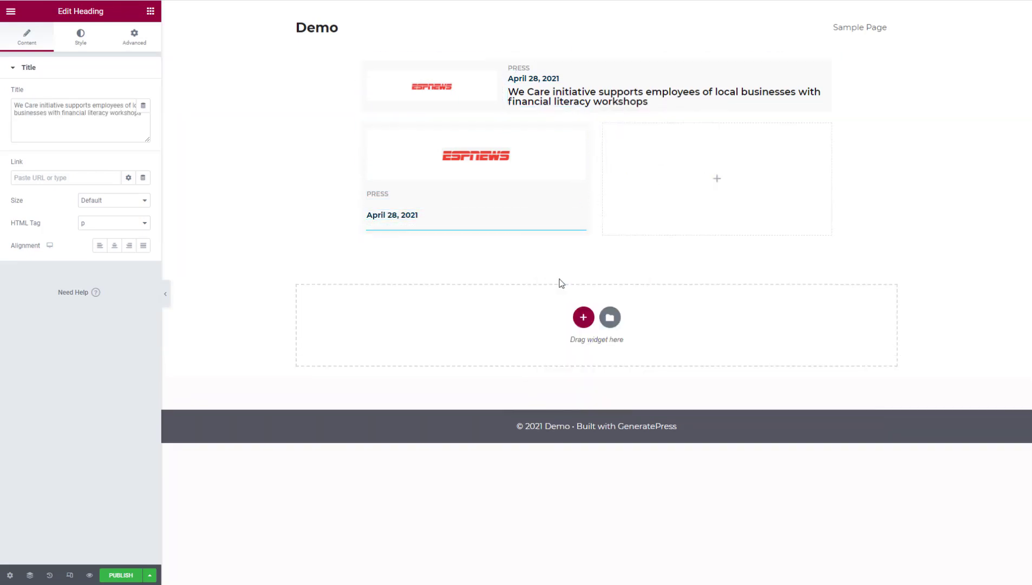
Step: Set the left card's inner column widgets space to 0 px and select the CASE STUDY label in Figma to inspect its spacing
left_click(367, 130)
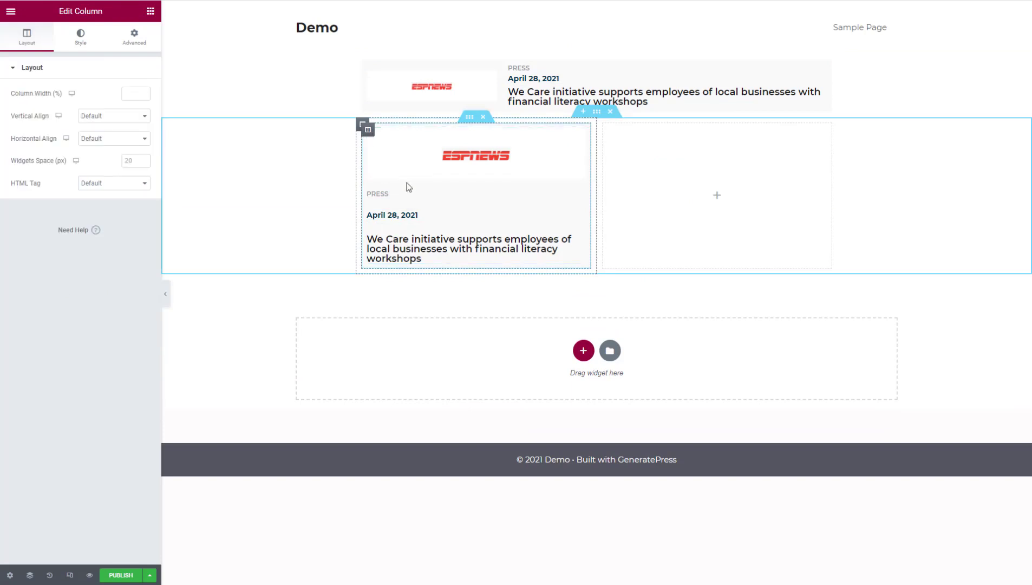
type("0")
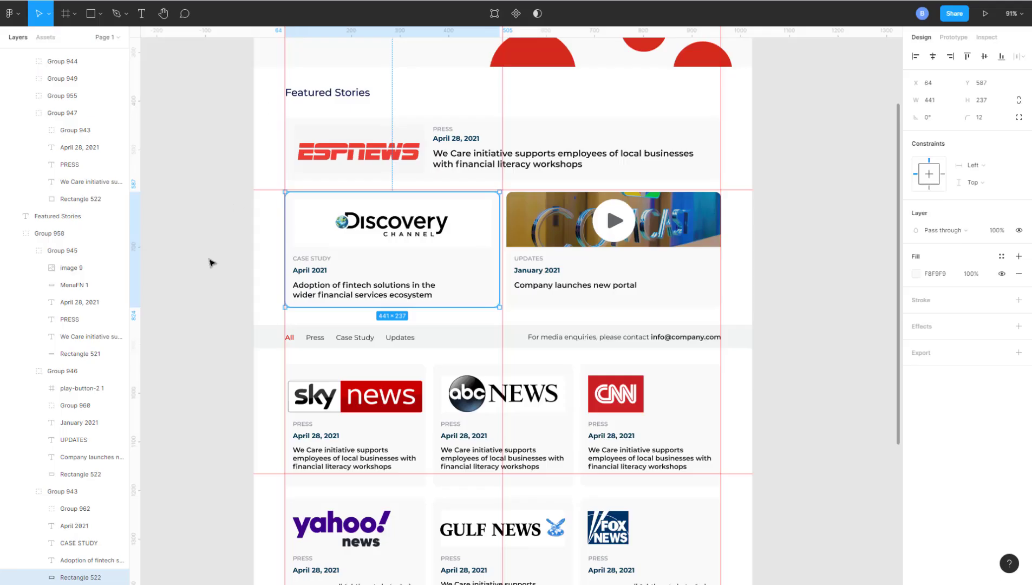
left_click(220, 279)
left_click(79, 542)
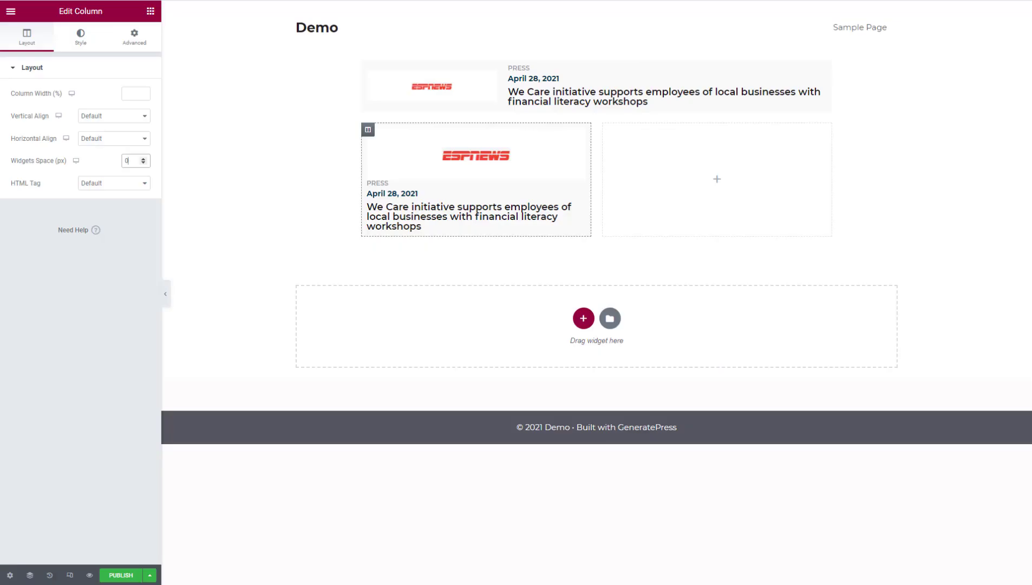
Step: Set the top margin of the left card's April 28, 2021 heading to 8 px
left_click(563, 193)
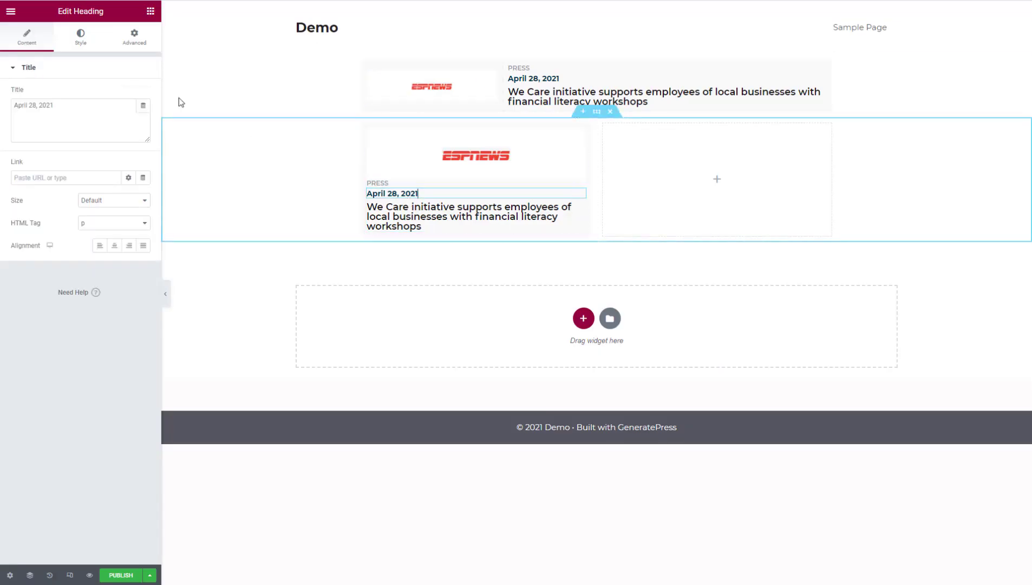
left_click(133, 51)
left_click(21, 106)
type("8")
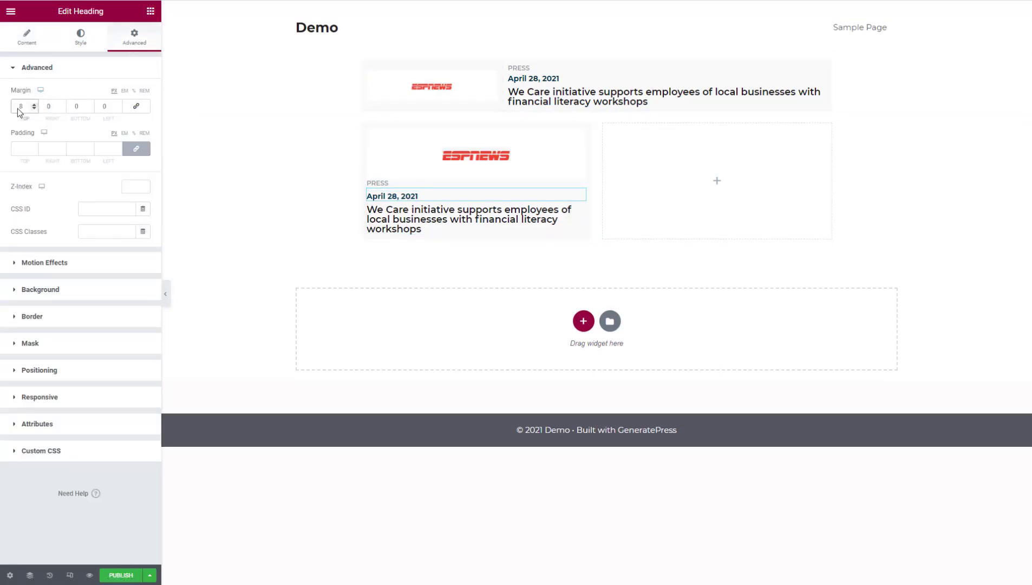
Step: Check the top margin of the left card's We Care headline against its spacing in the Figma design
left_click(471, 219)
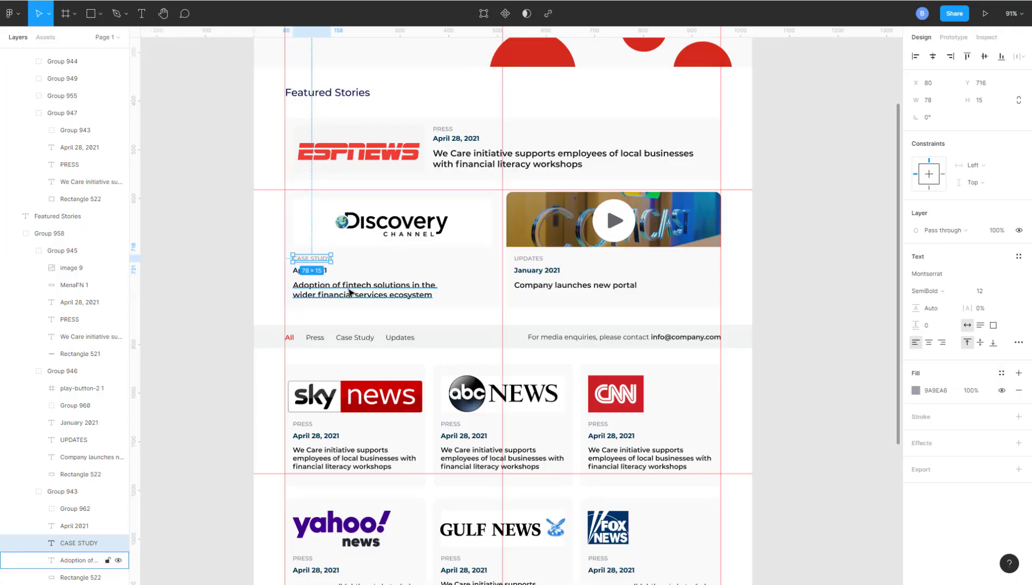
key("shift+Tab")
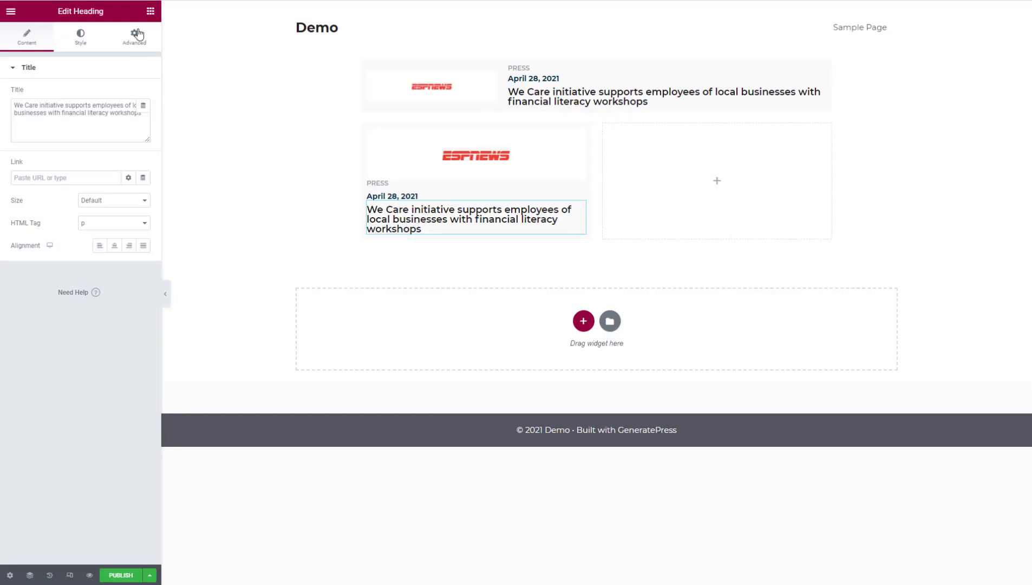
left_click(135, 38)
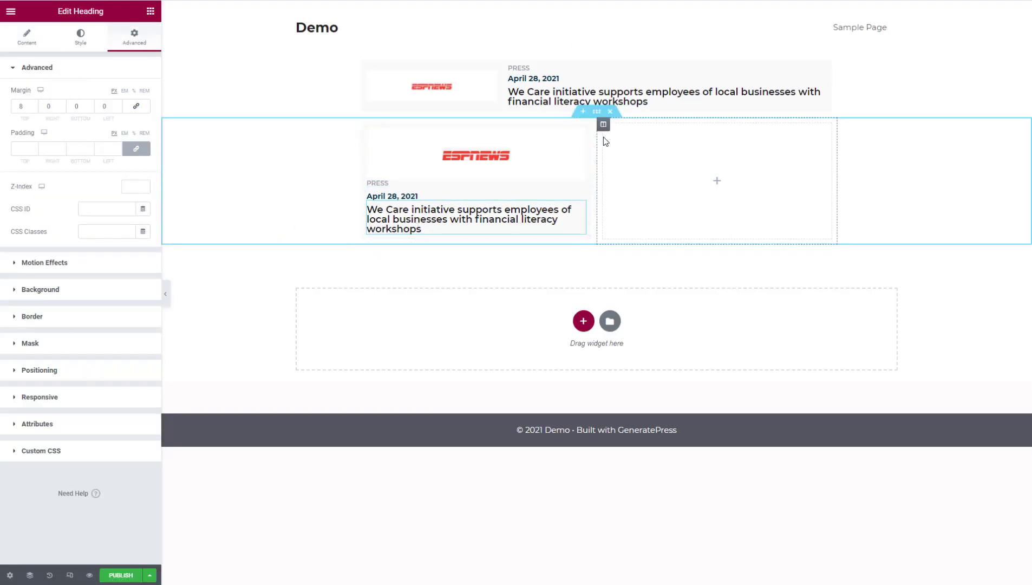
Step: Copy the left card's inner section and paste it into the empty right column
right_click(523, 155)
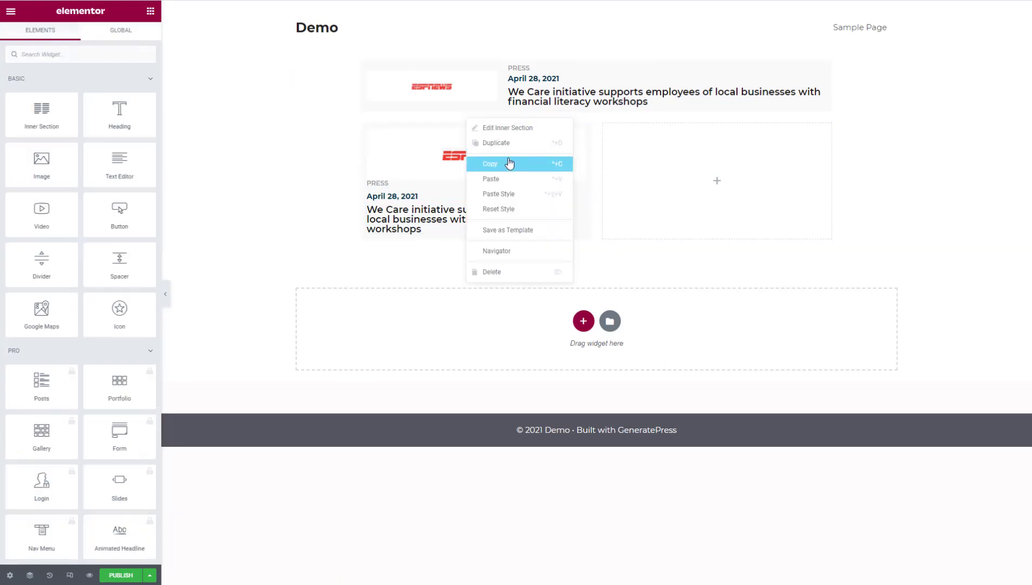
left_click(509, 163)
right_click(728, 164)
left_click(752, 244)
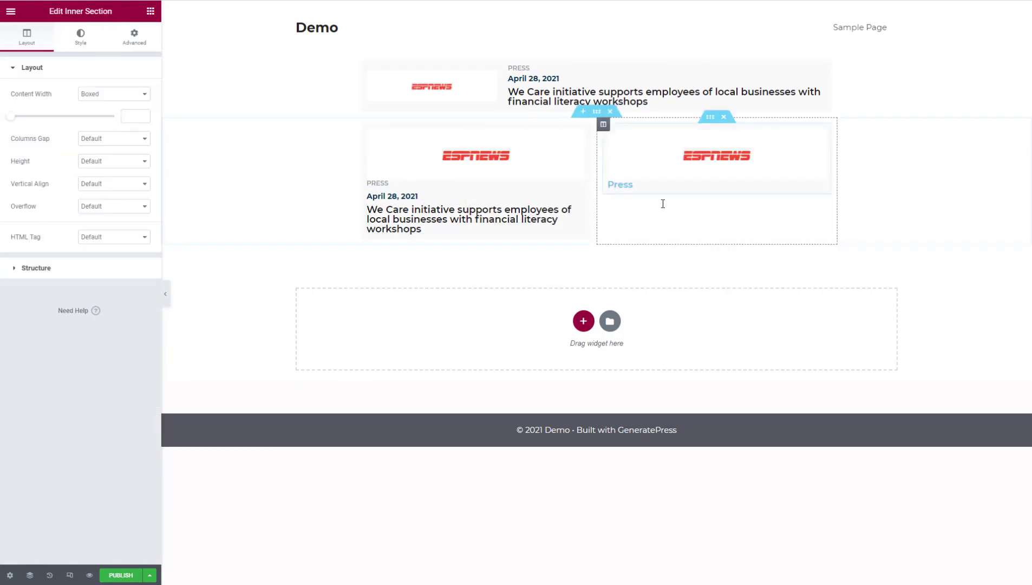
Step: Preview the page without the editor panel and compare its cards with the Featured Stories layout in Figma
left_click(166, 295)
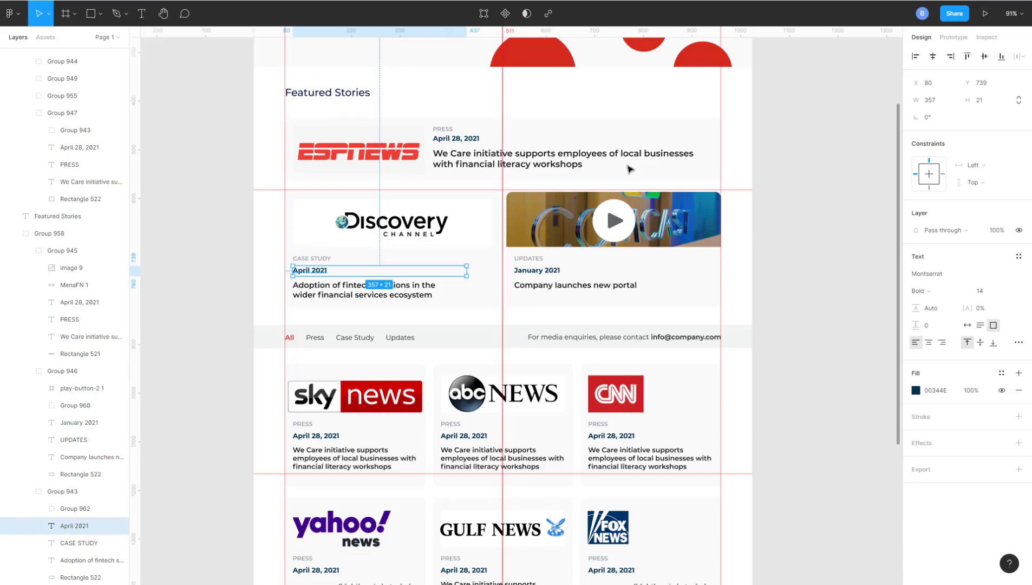
key("Escape")
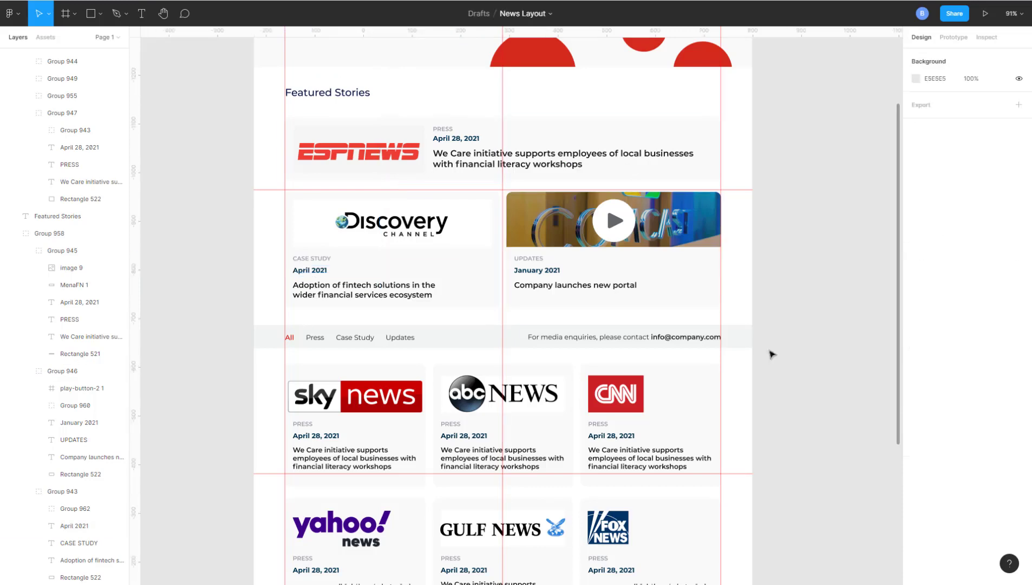
scroll(496, 328, "up", 2, "ctrl")
scroll(496, 327, "up", 1, "ctrl")
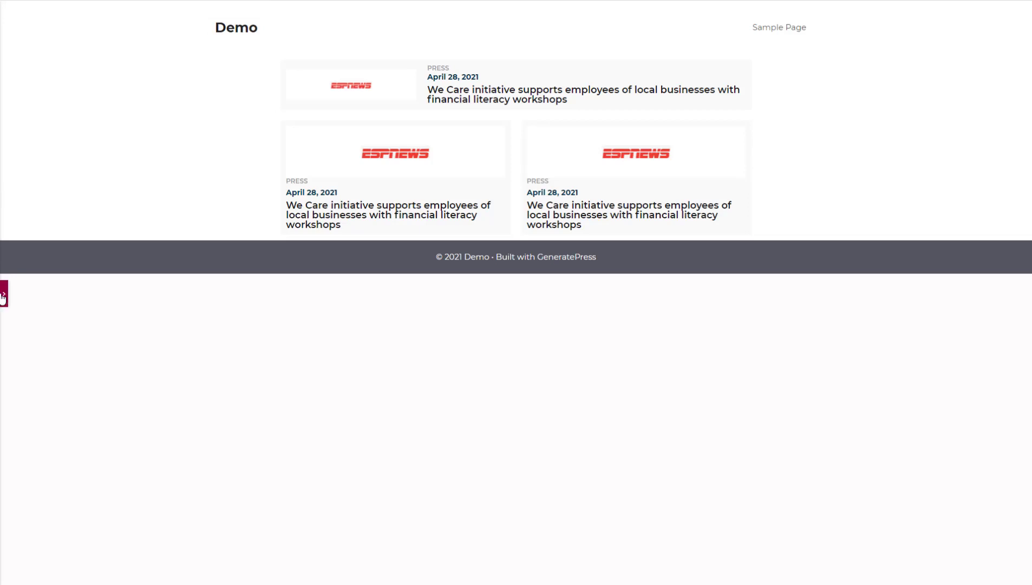
left_click(2, 297)
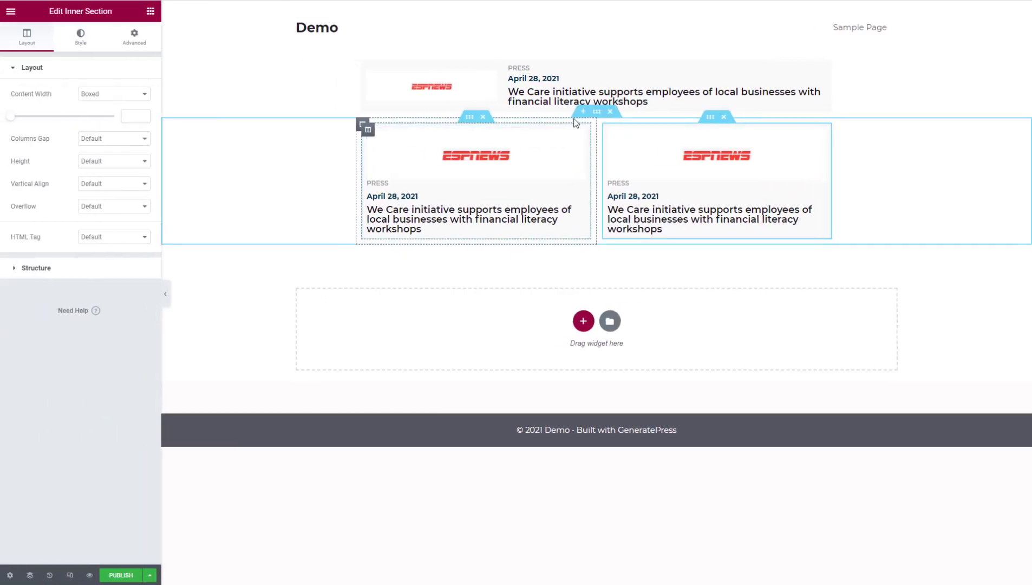
Step: Set the columns gap of the section holding the two story cards to Narrow
left_click(596, 113)
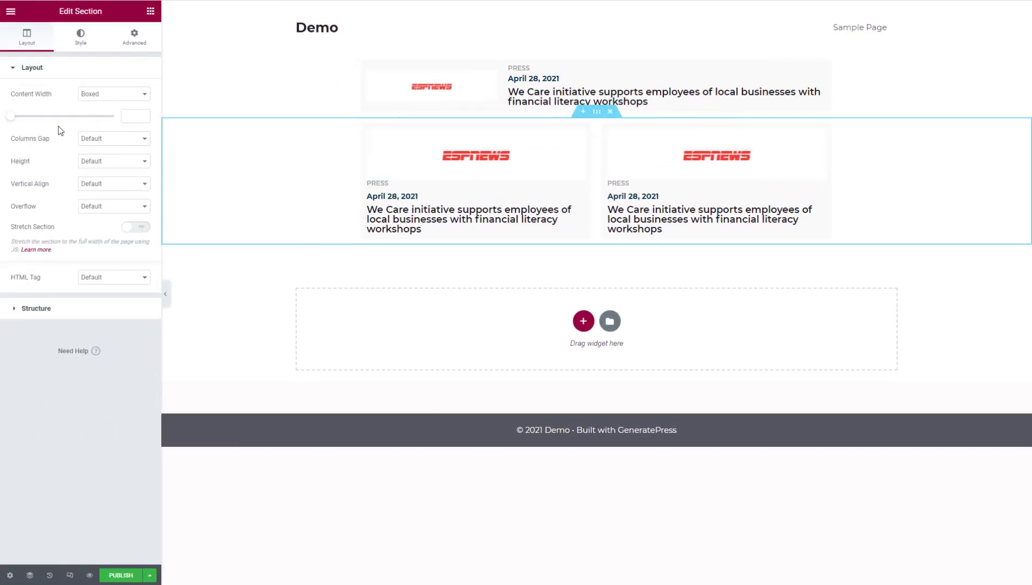
left_click(109, 140)
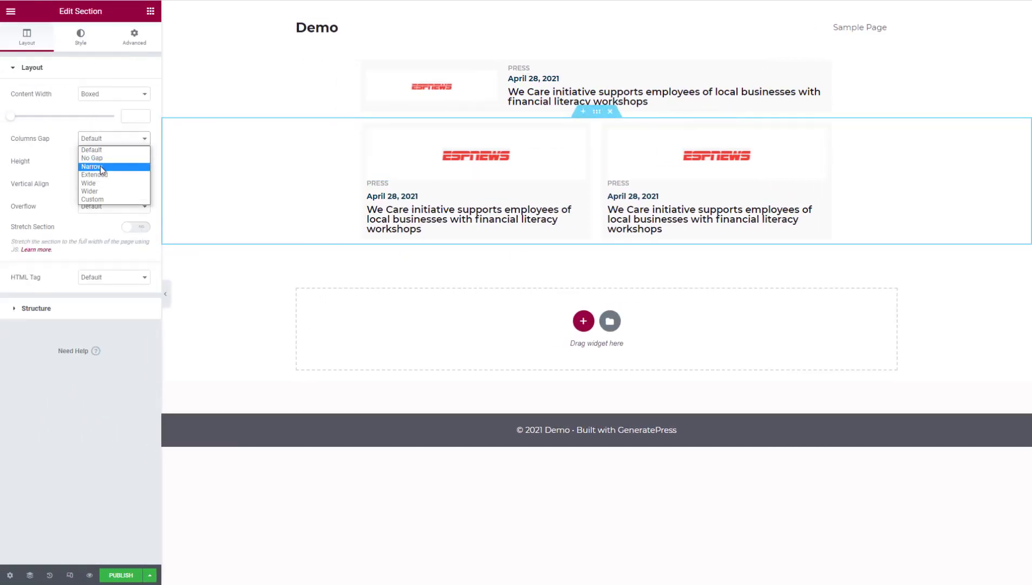
left_click(100, 165)
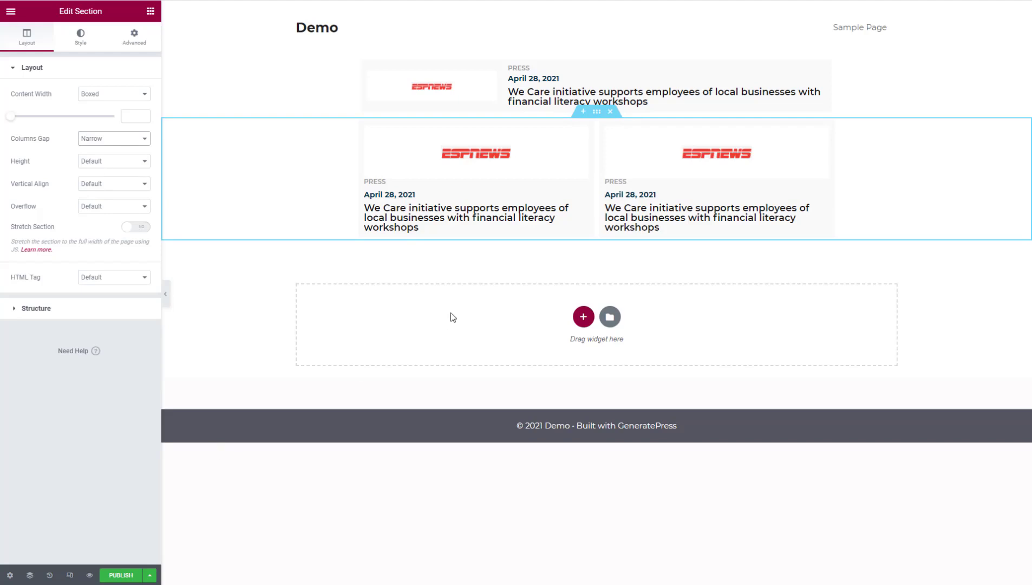
Step: Give the featured card's inner section a border radius of 12 px on all corners
mouse_move(565, 76)
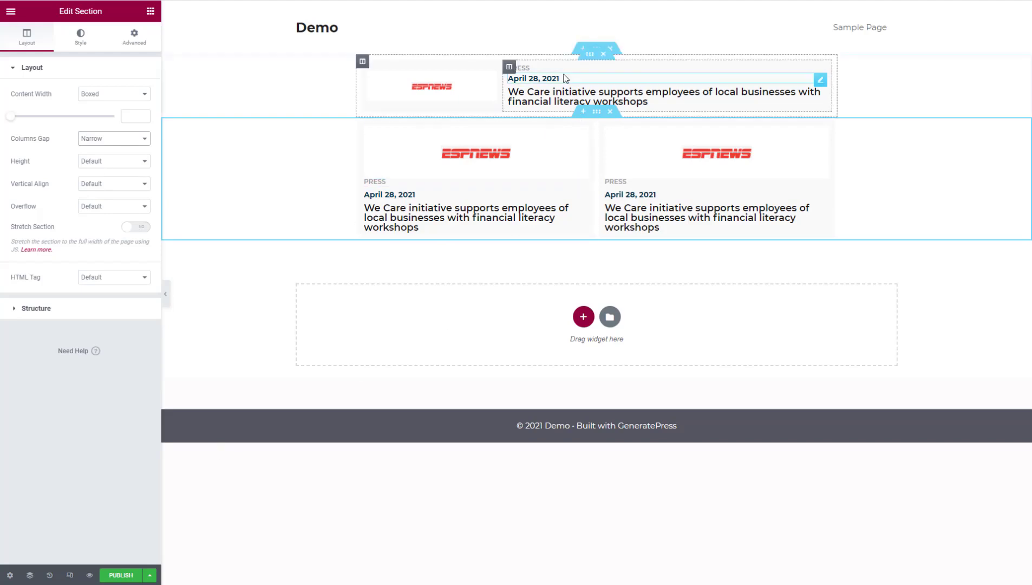
left_click(591, 55)
left_click(82, 38)
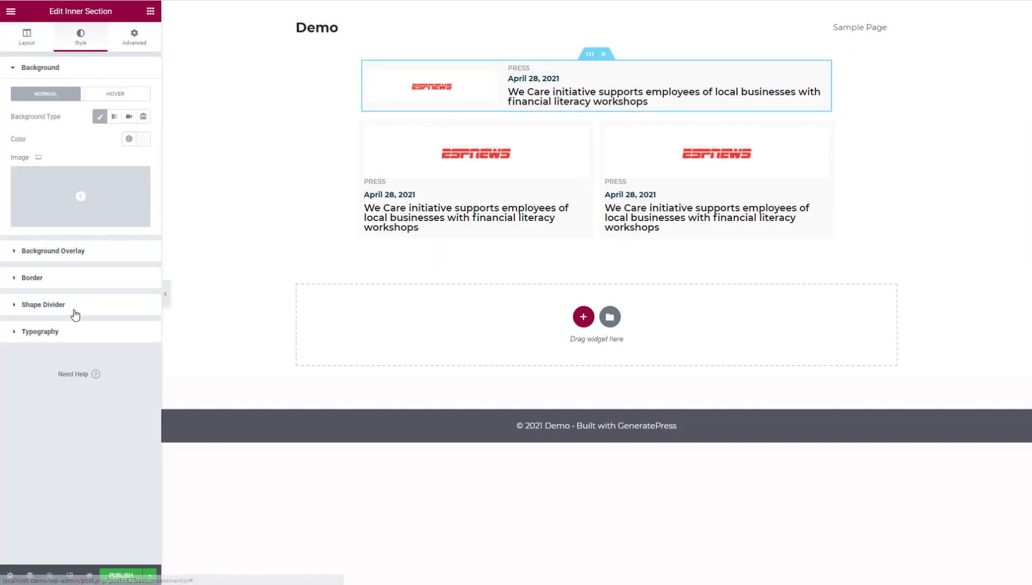
left_click(57, 279)
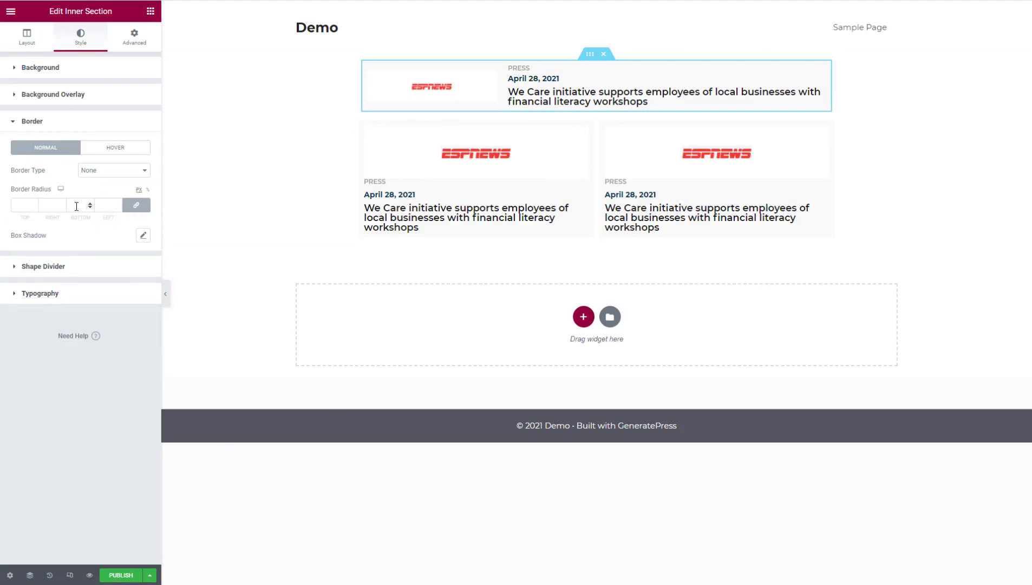
mouse_move(463, 147)
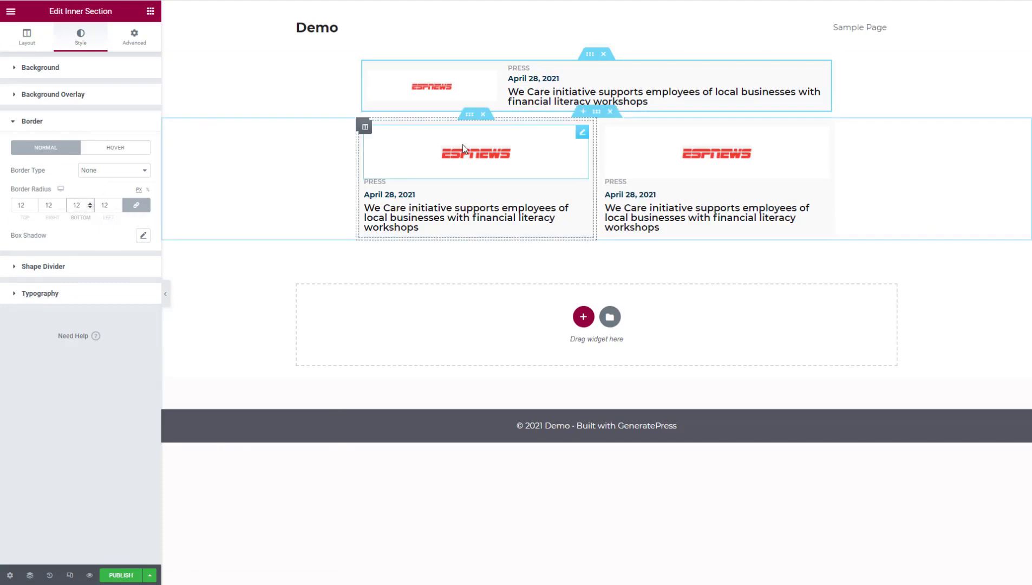
key("Tab")
Step: Give the left and right story cards' inner sections a 12 px border radius and preview the rounded cards
left_click(472, 119)
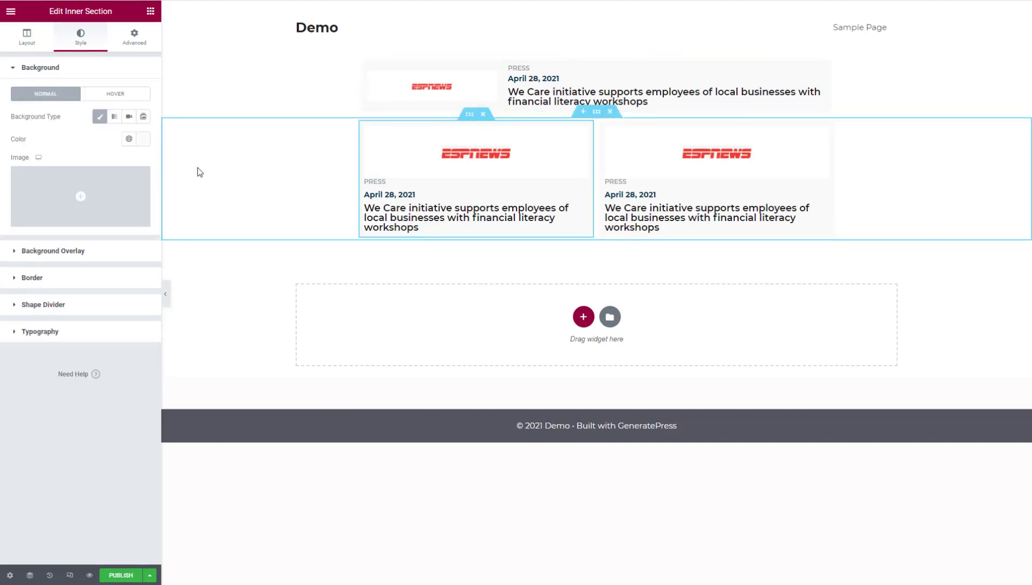
left_click(73, 279)
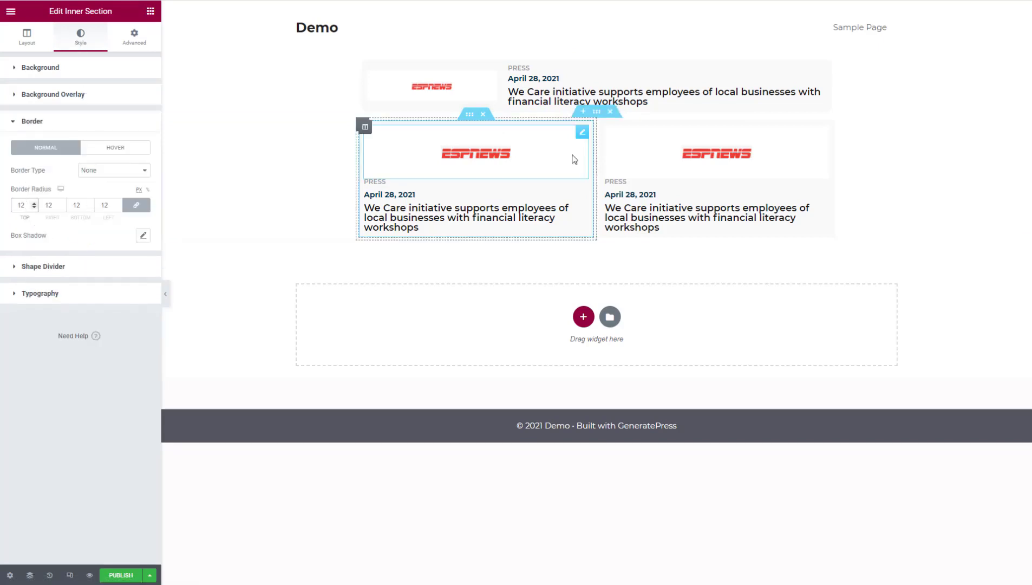
left_click(712, 126)
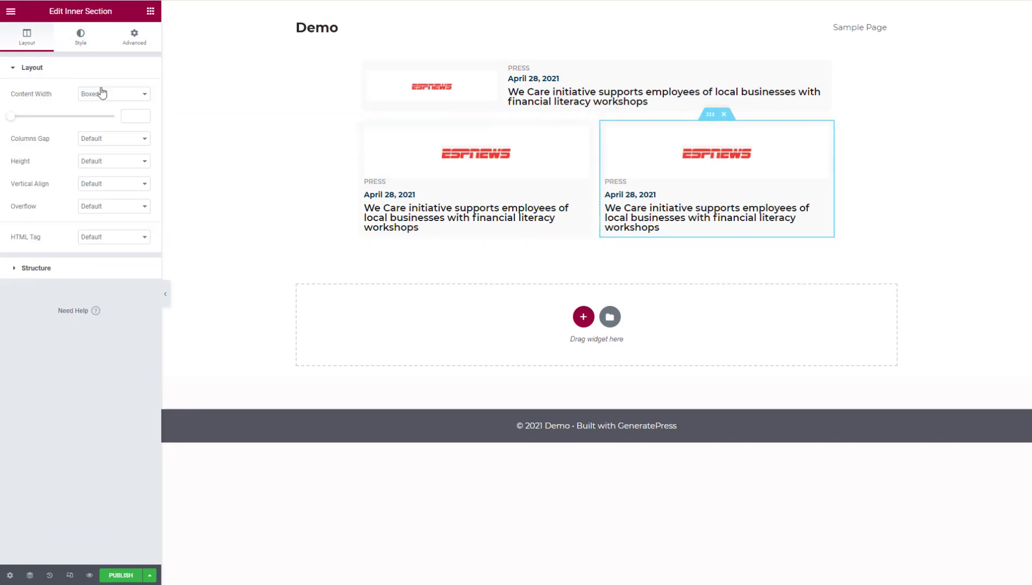
left_click(81, 39)
left_click(69, 278)
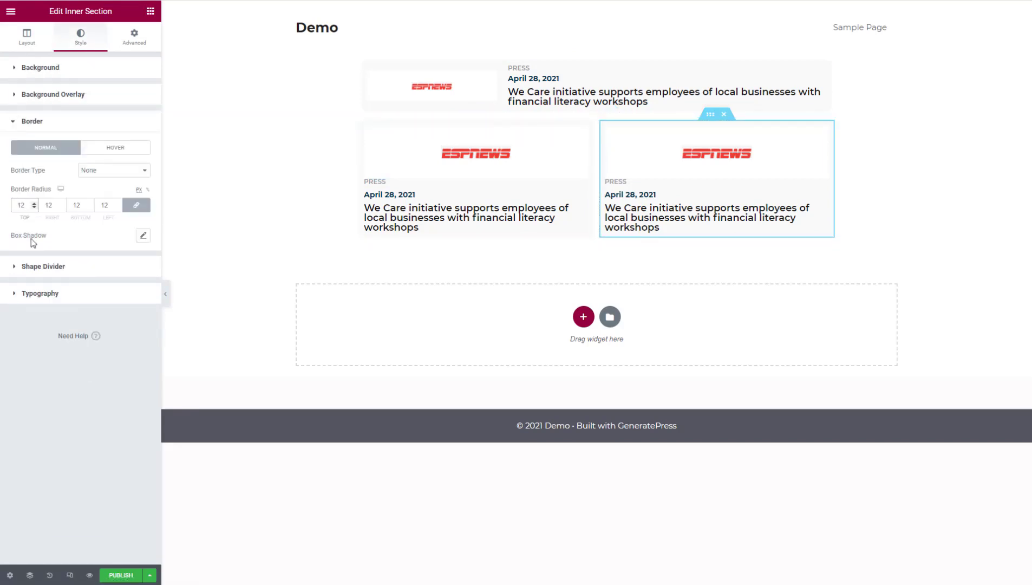
left_click(167, 295)
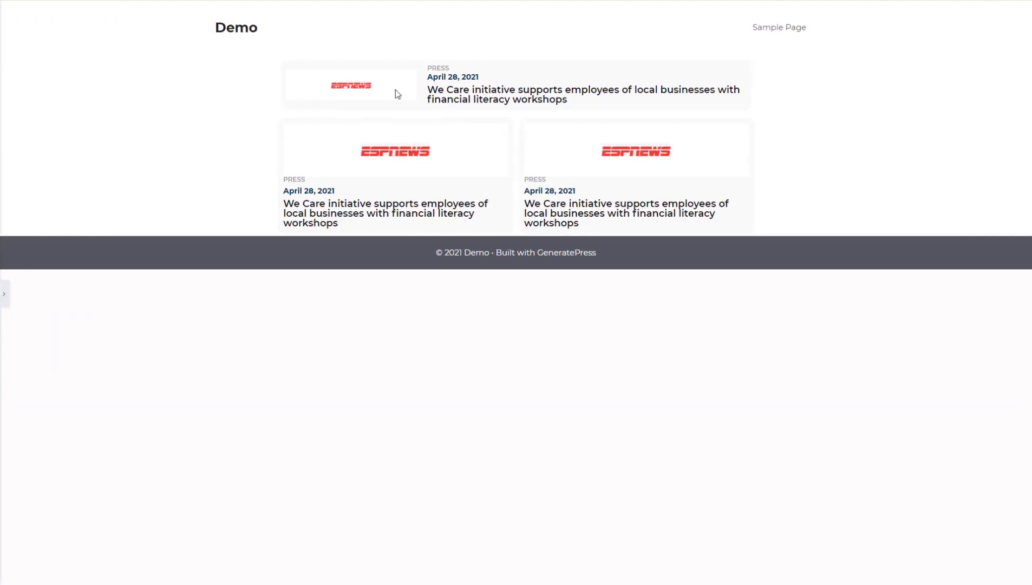
left_click(3, 294)
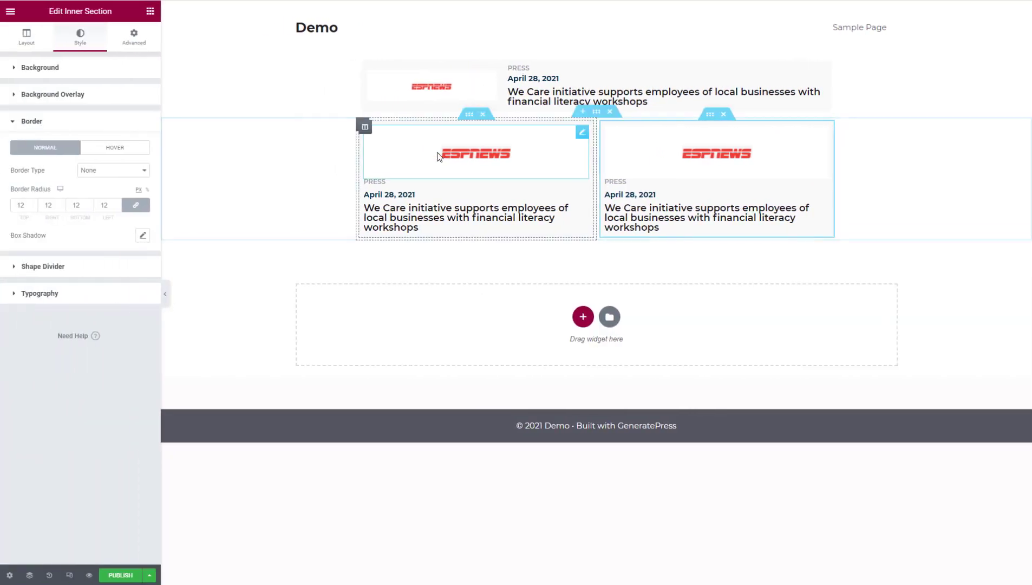